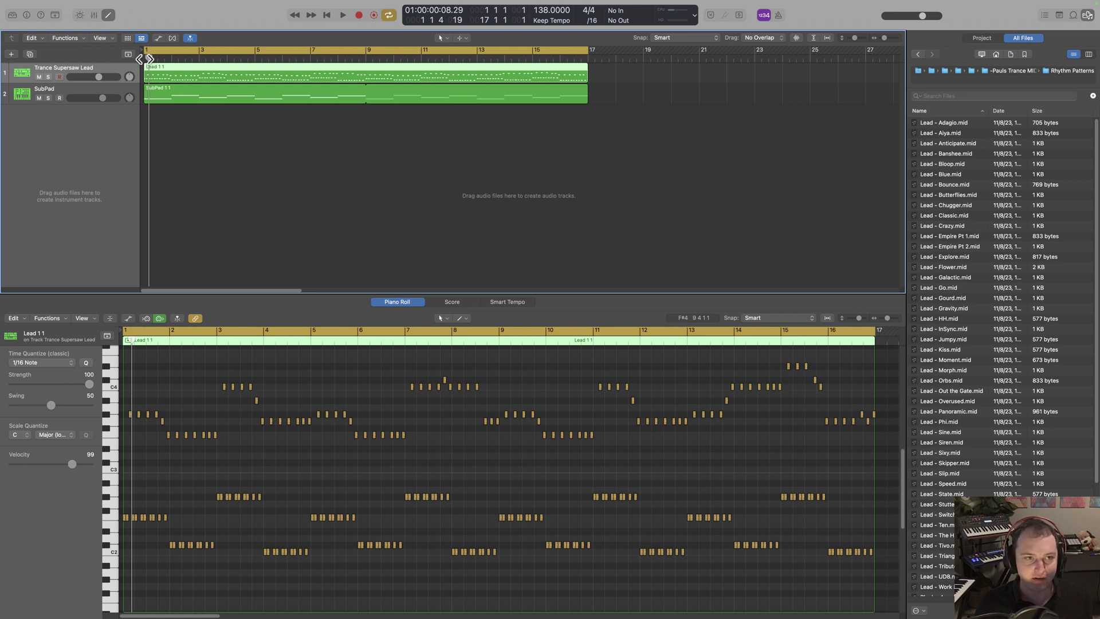
Step: Return the playhead to bar 1, enlarge the arrangement horizontally, and play the Lead and SubPad regions
{"action": "left_click", "coordinate": [145, 59]}
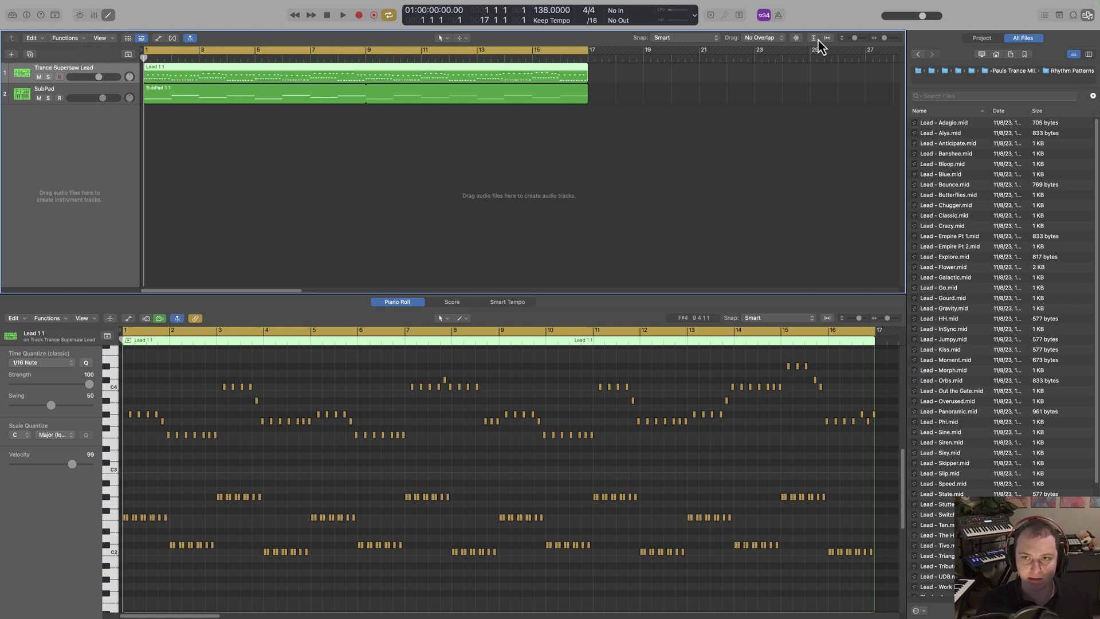
{"action": "left_click_drag", "start_coordinate": [884, 37], "coordinate": [887, 38]}
{"action": "left_click", "coordinate": [484, 133]}
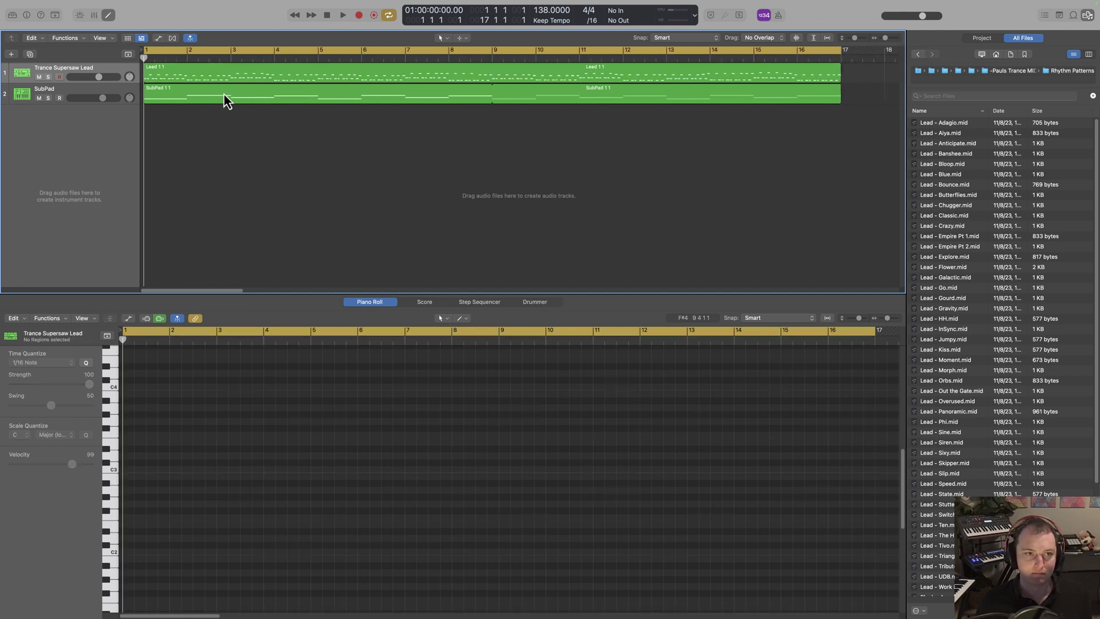
{"action": "key", "text": "space"}
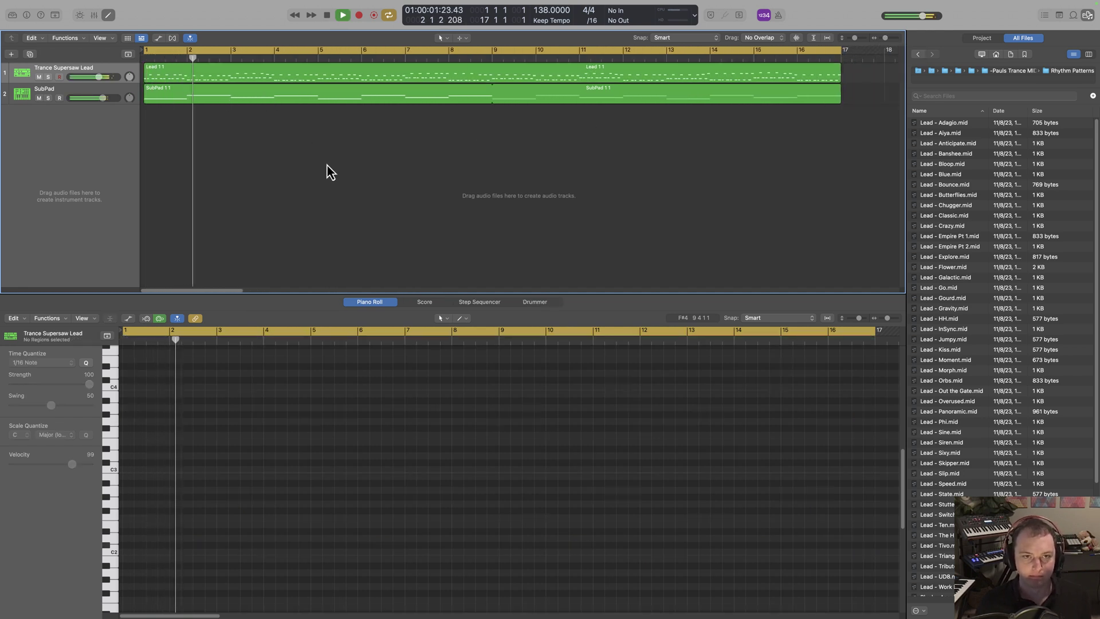
Step: Examine the notes of the SubPad region and of the Lead region in the Piano Roll during playback
{"action": "left_click", "coordinate": [380, 91]}
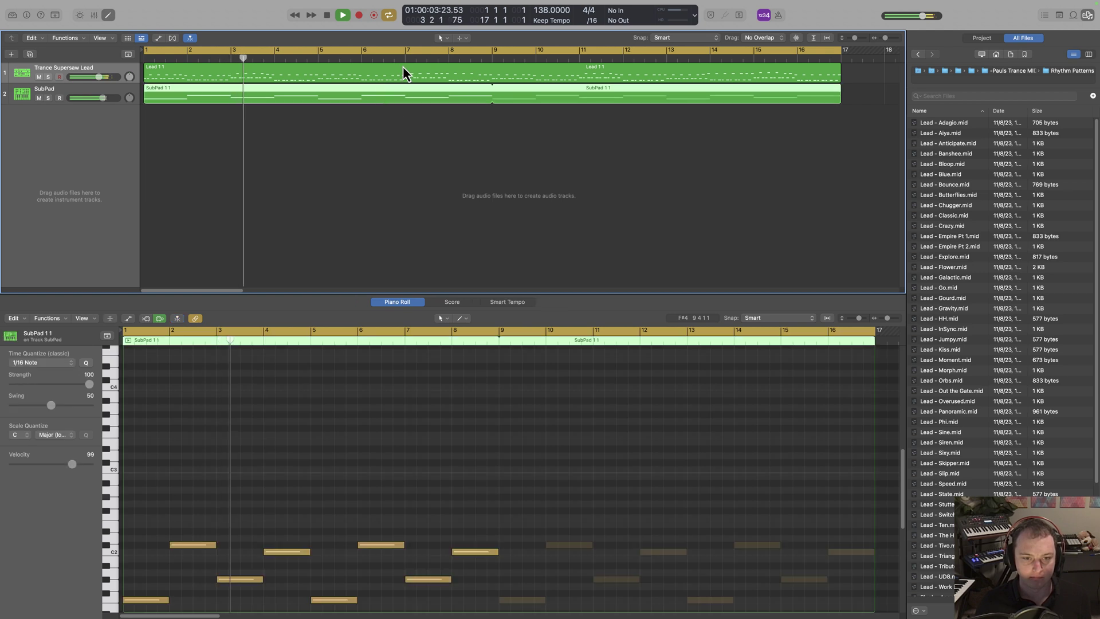
{"action": "scroll", "coordinate": [376, 544], "scroll_direction": "down", "scroll_amount": 4}
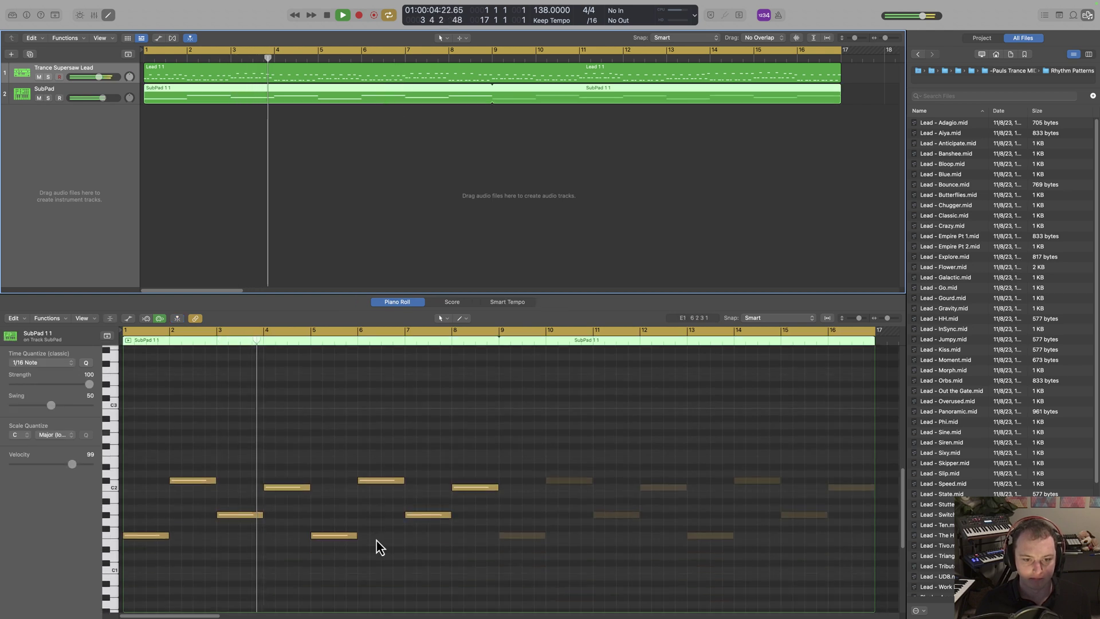
{"action": "left_click", "coordinate": [362, 65]}
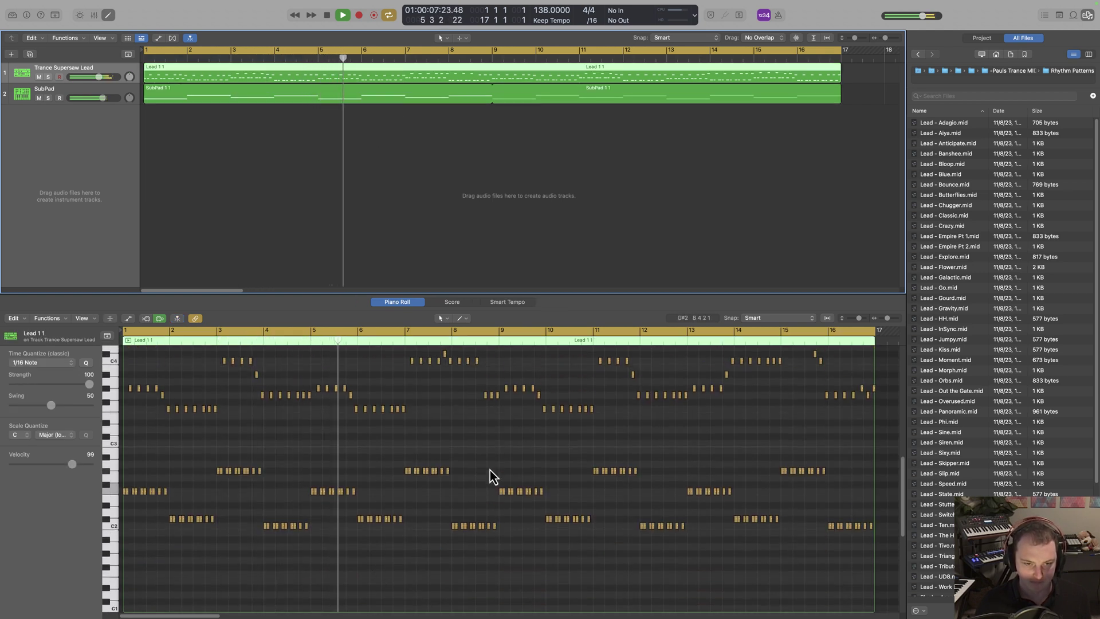
{"action": "scroll", "coordinate": [490, 470], "scroll_direction": "up", "scroll_amount": 2}
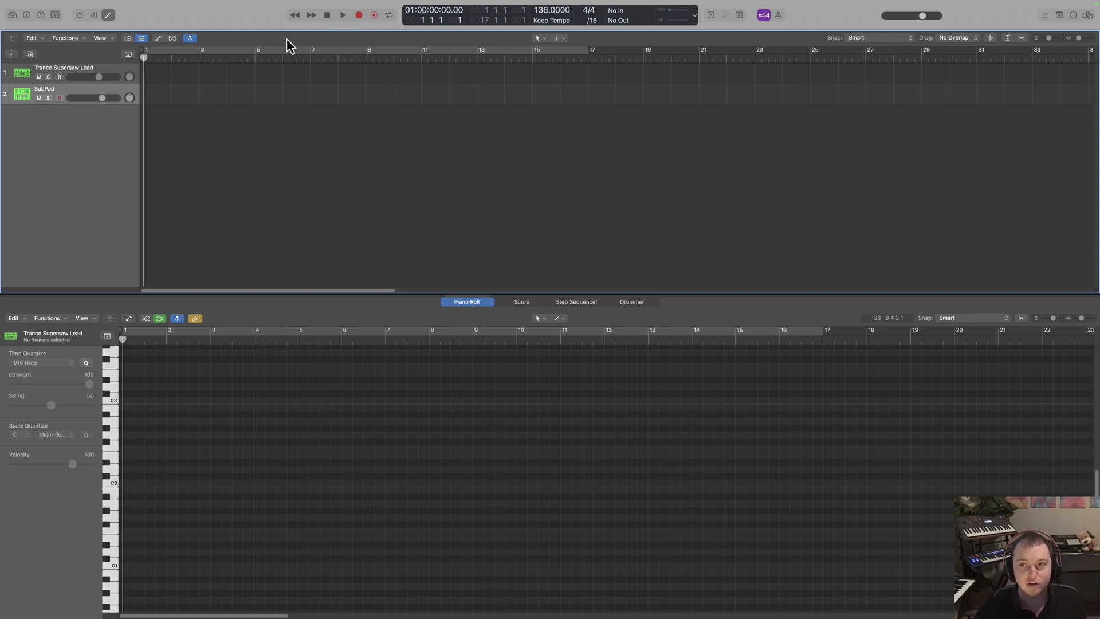
Step: Select the Trance Supersaw Lead and SubPad tracks in turn to audition their sounds, ending on the lead track
{"action": "left_click", "coordinate": [98, 71]}
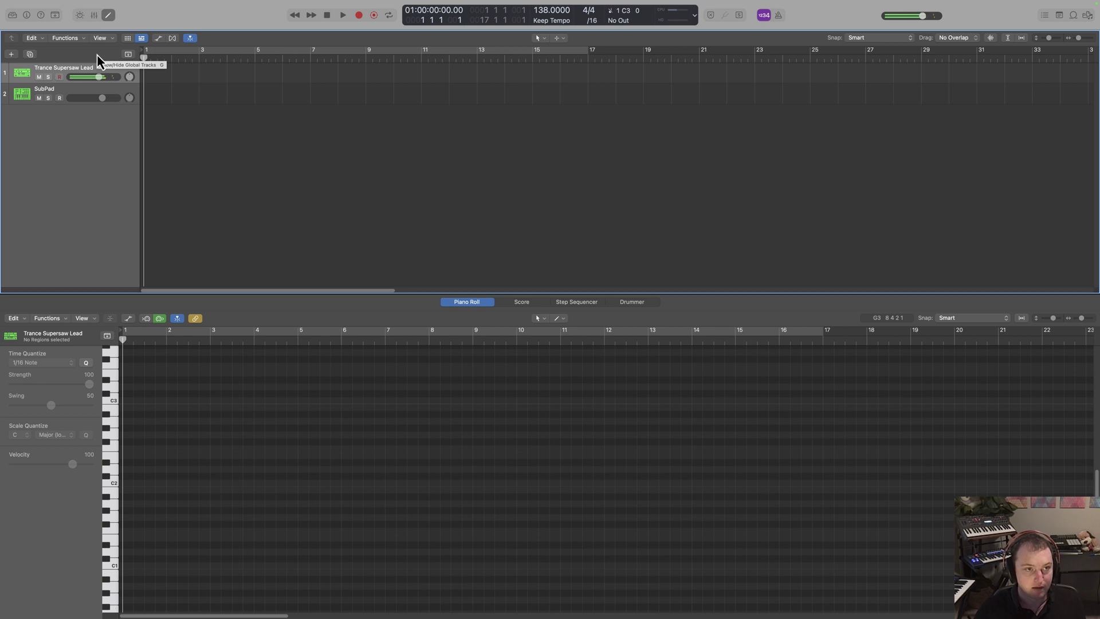
{"action": "left_click", "coordinate": [78, 95]}
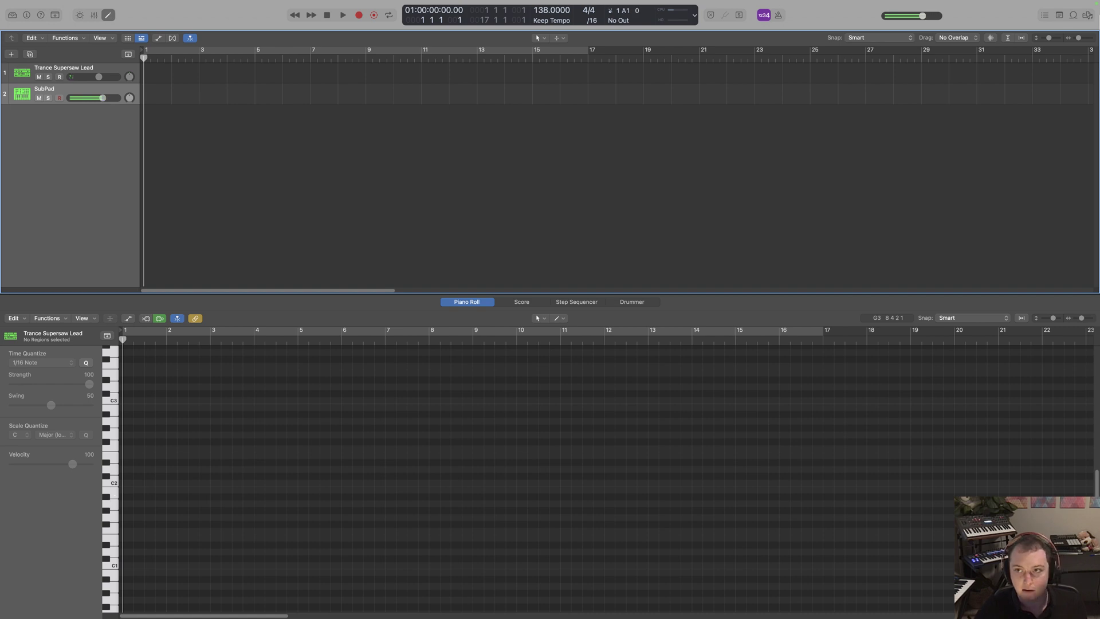
{"action": "left_click", "coordinate": [65, 70]}
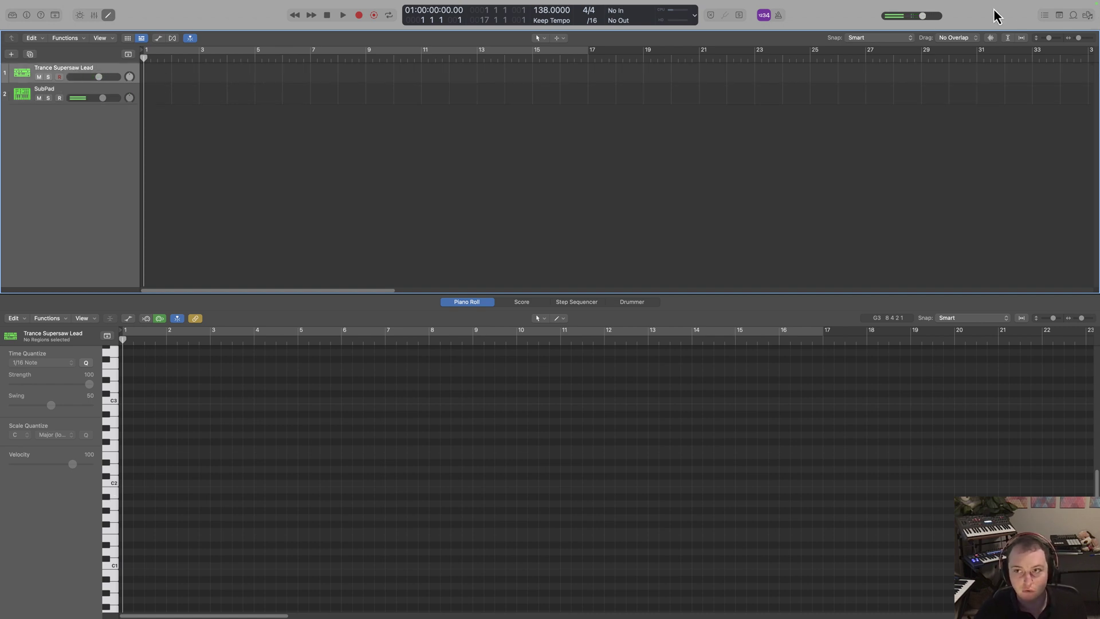
Step: Show the file browser and open the SubPads folder inside the -Pauls Trance MIDI Pack folder
{"action": "left_click", "coordinate": [1086, 15]}
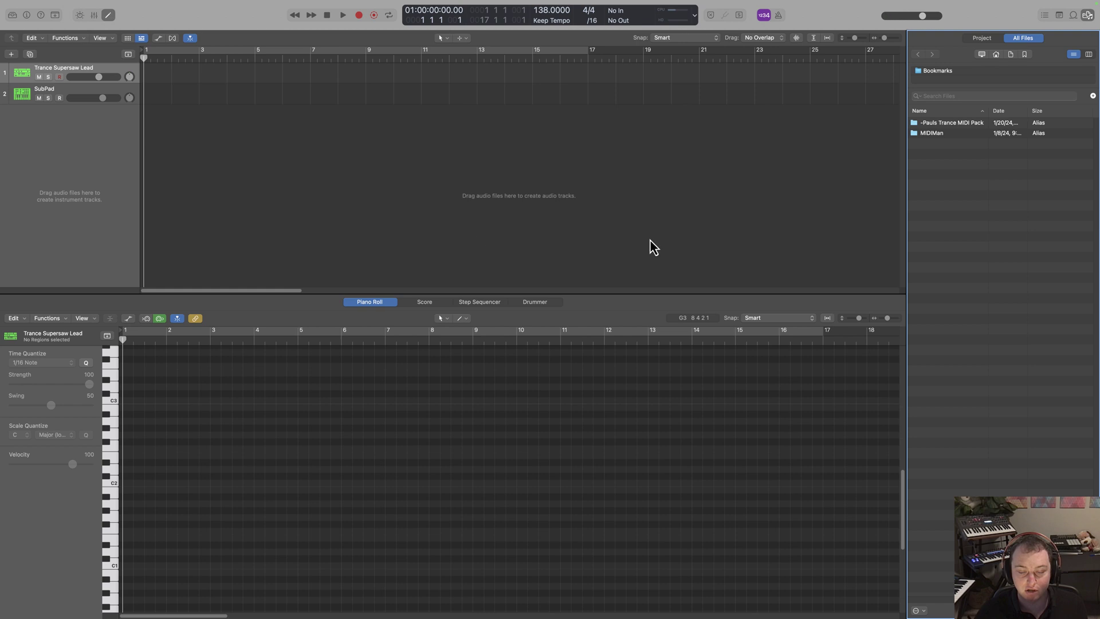
{"action": "double_click", "coordinate": [961, 126]}
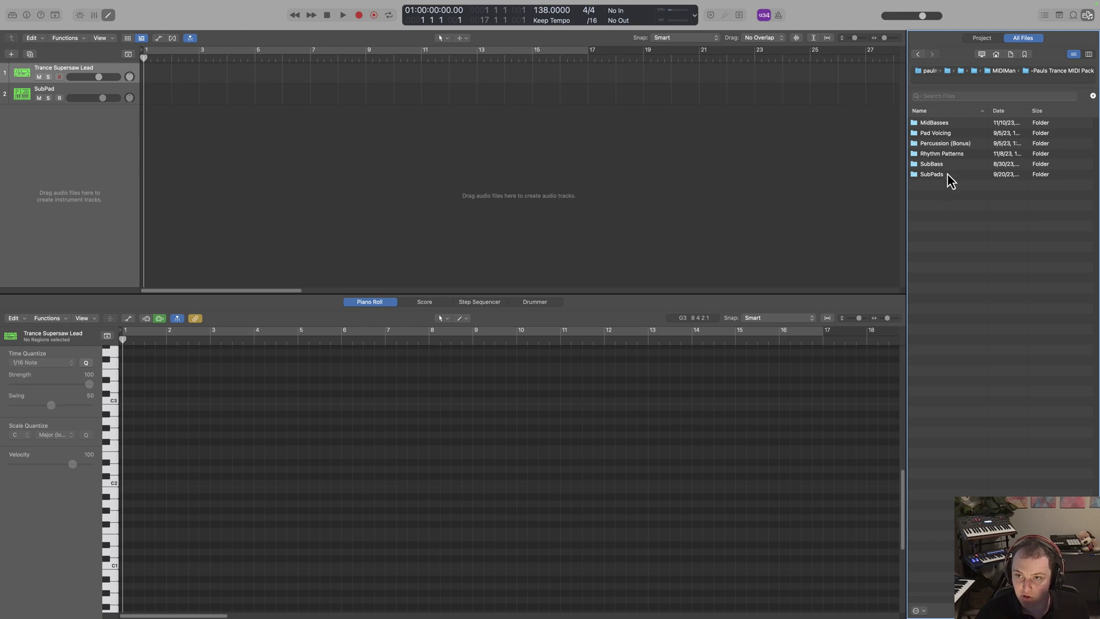
{"action": "double_click", "coordinate": [948, 176]}
Step: Look through the SubPads chord progression files, comparing entries such as i-VI-III-VII.mid, i-VI-III-v.mid and i-vi-III-ii.mid
{"action": "scroll", "coordinate": [986, 246], "scroll_direction": "down", "scroll_amount": 15}
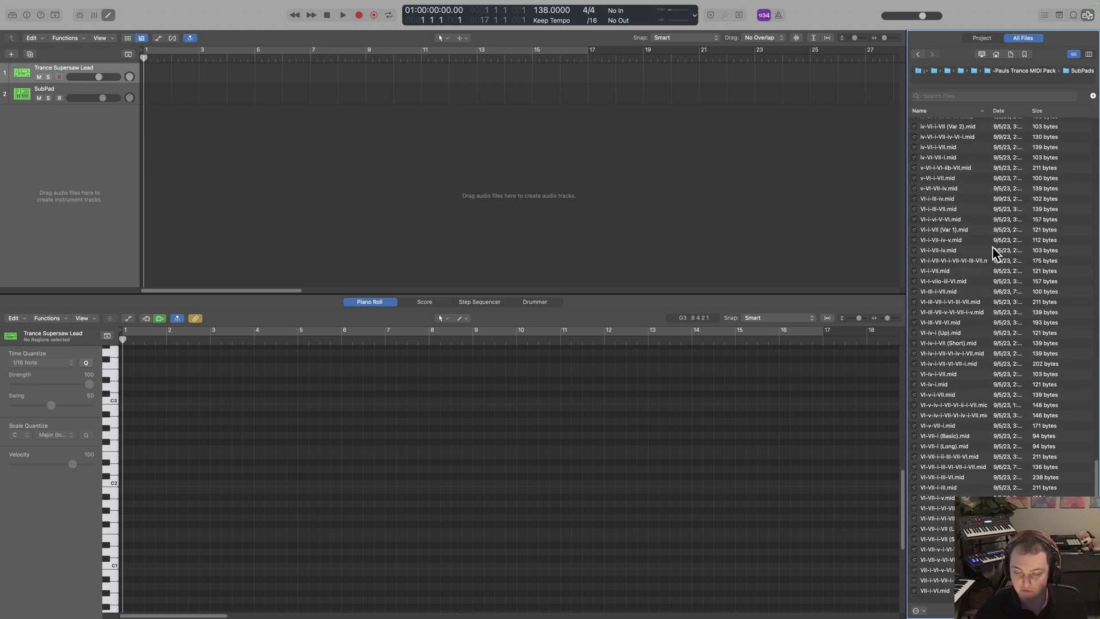
{"action": "scroll", "coordinate": [993, 250], "scroll_direction": "up", "scroll_amount": 10}
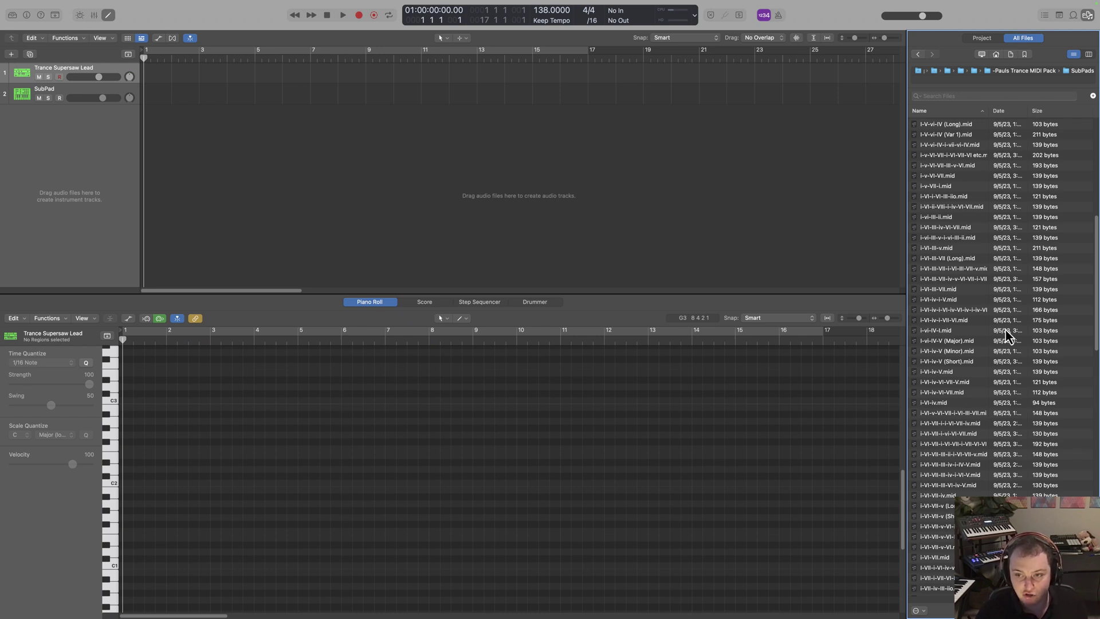
{"action": "left_click", "coordinate": [967, 292]}
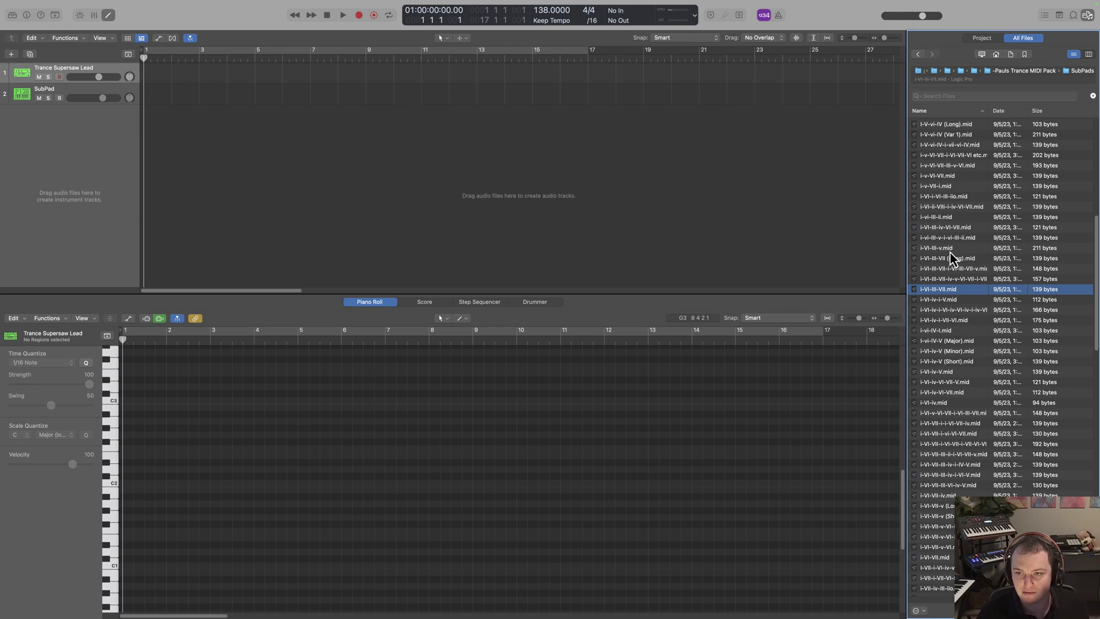
{"action": "scroll", "coordinate": [949, 253], "scroll_direction": "down", "scroll_amount": 10}
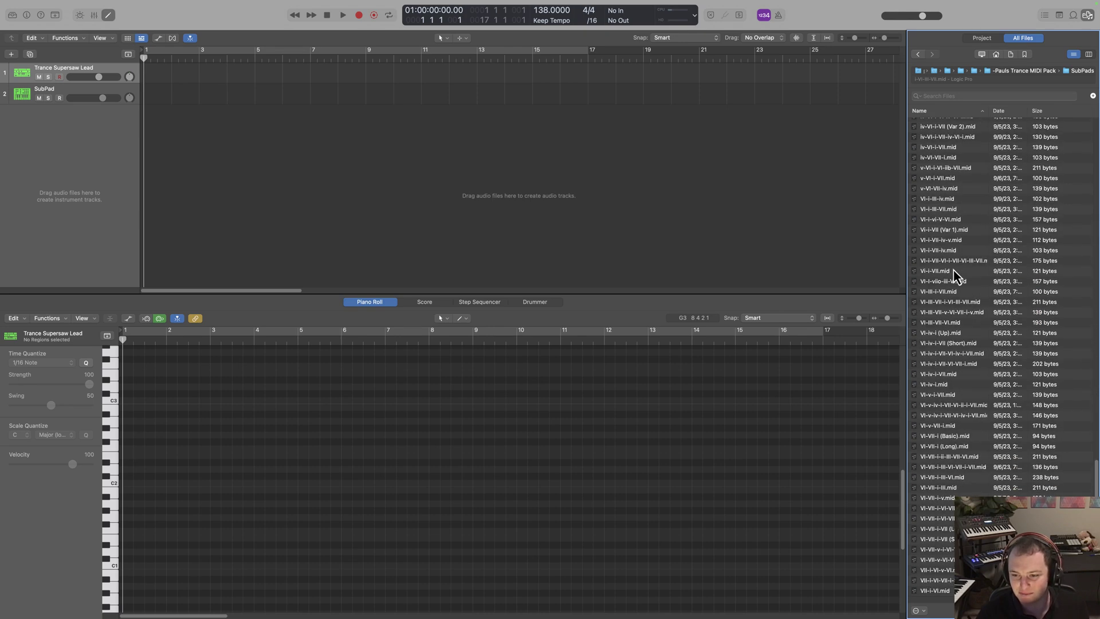
{"action": "scroll", "coordinate": [949, 279], "scroll_direction": "up", "scroll_amount": 10}
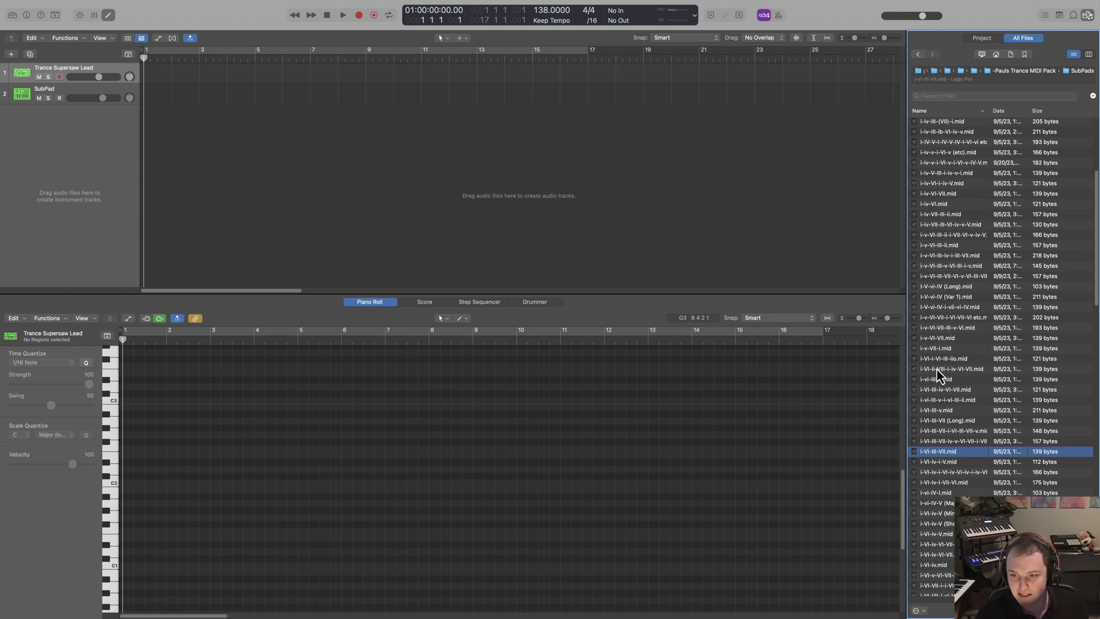
{"action": "scroll", "coordinate": [943, 376], "scroll_direction": "down", "scroll_amount": 1}
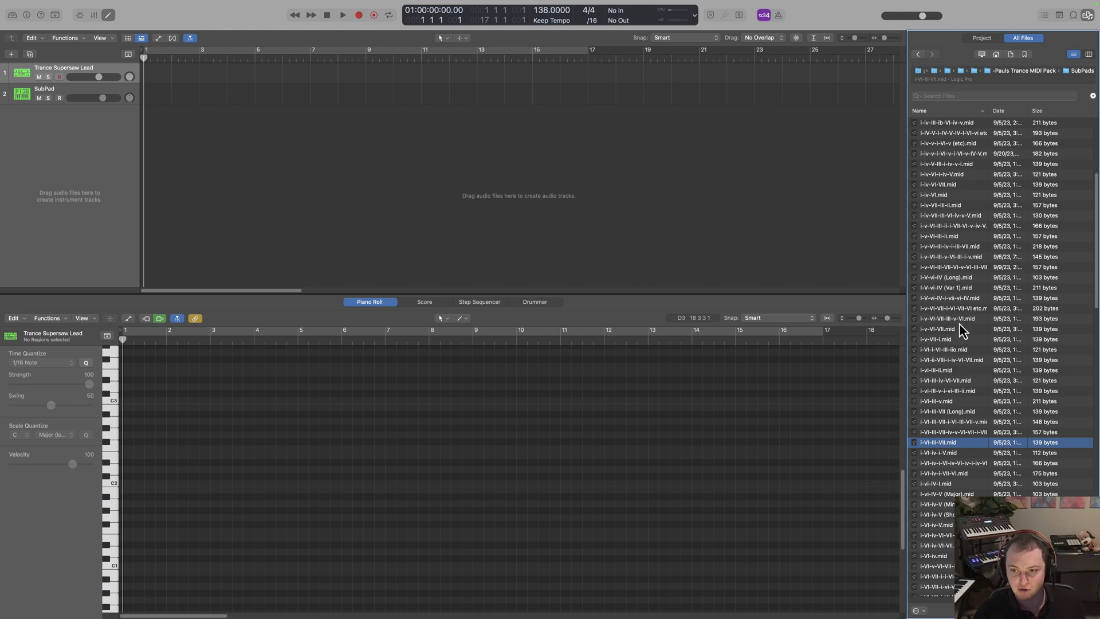
{"action": "left_click", "coordinate": [949, 370]}
{"action": "left_click", "coordinate": [952, 411]}
{"action": "left_click", "coordinate": [952, 403]}
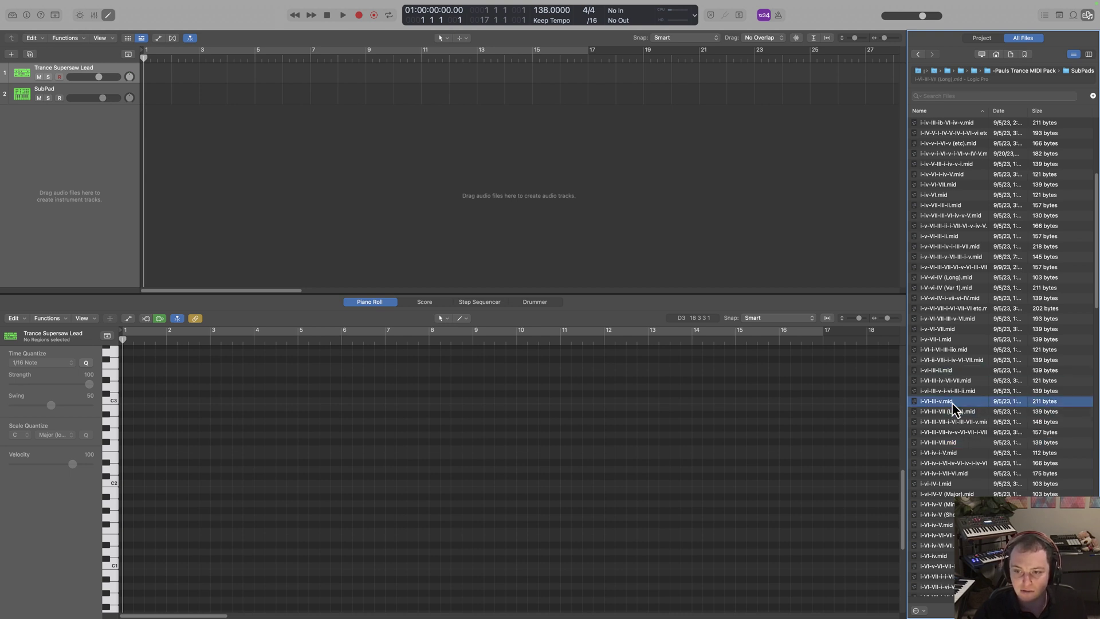
{"action": "left_click", "coordinate": [950, 445]}
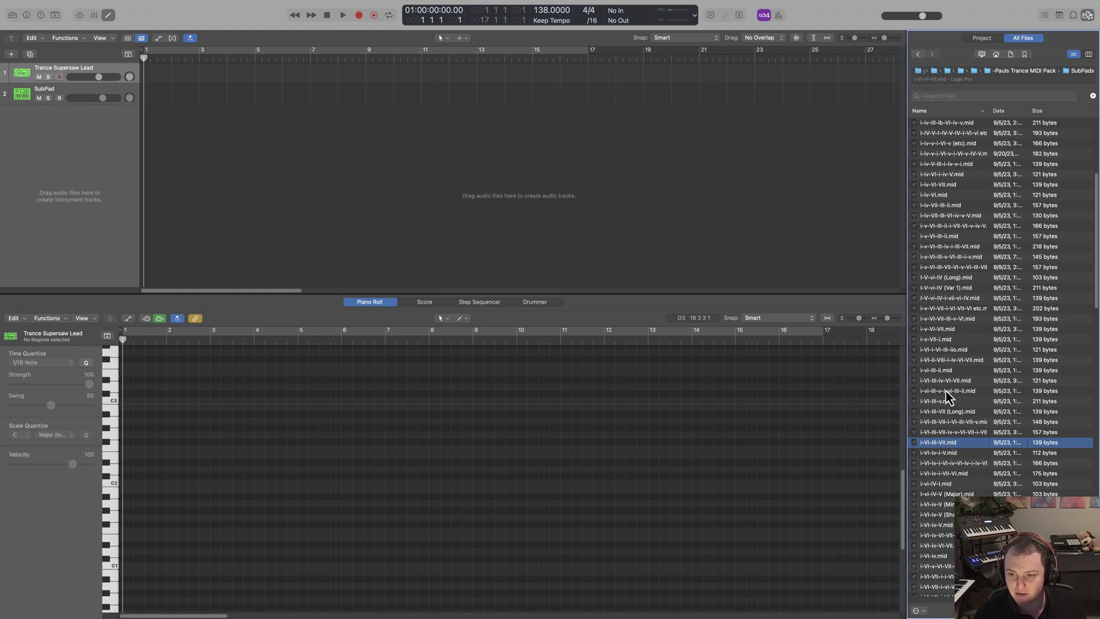
{"action": "left_click", "coordinate": [948, 370]}
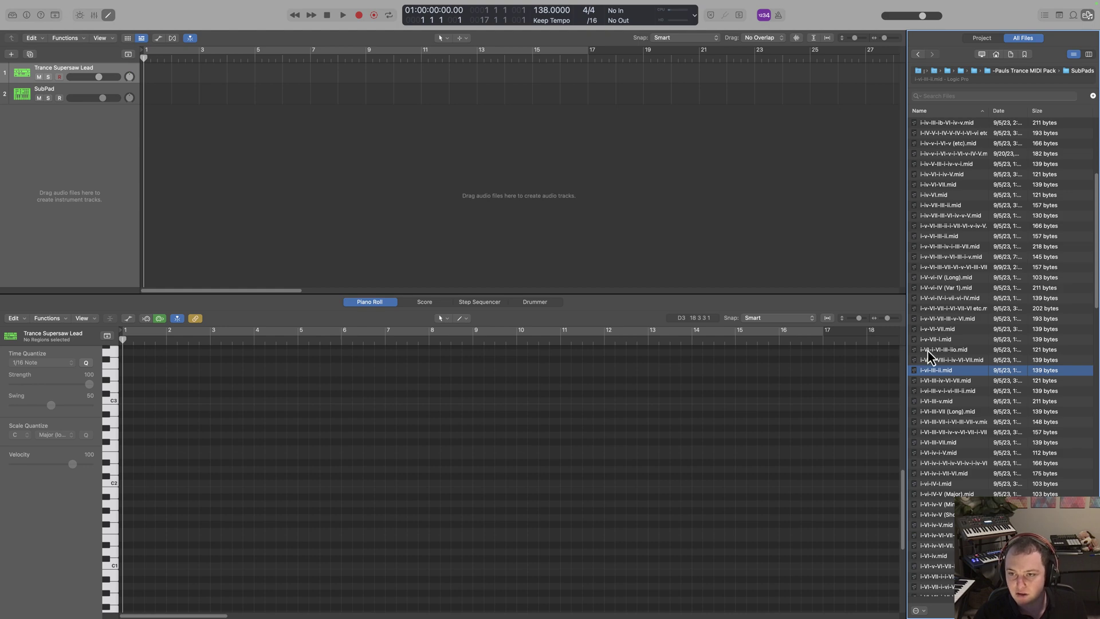
{"action": "scroll", "coordinate": [929, 351], "scroll_direction": "up", "scroll_amount": 3}
{"action": "scroll", "coordinate": [929, 351], "scroll_direction": "down", "scroll_amount": 5}
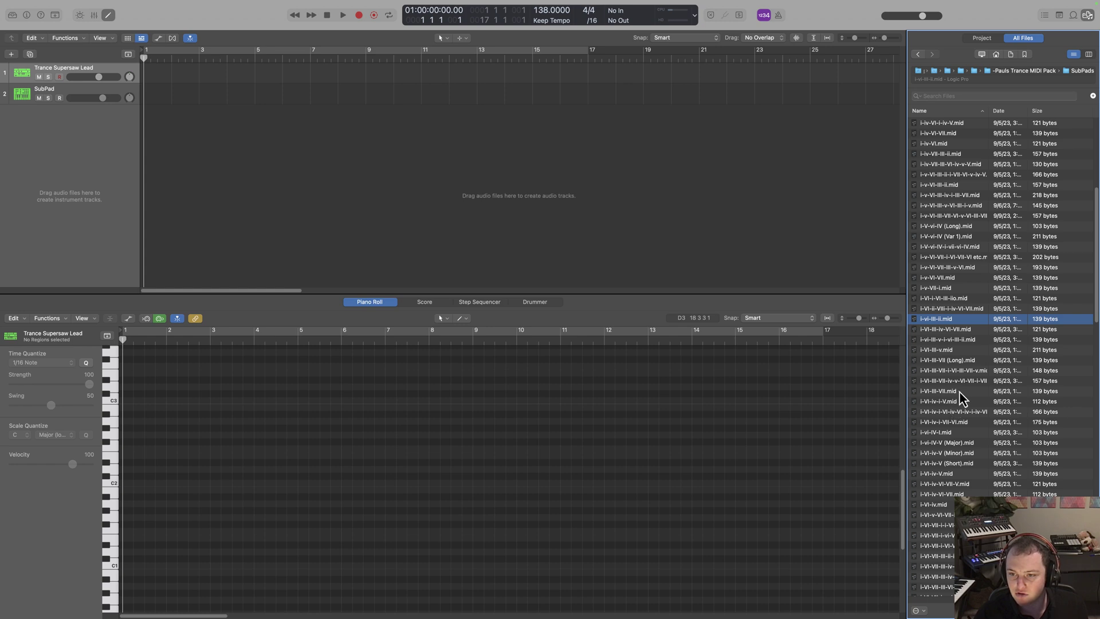
Step: Place i-VI-III-v.mid on the SubPad track at bar 1 and select the new region
{"action": "left_click", "coordinate": [948, 351]}
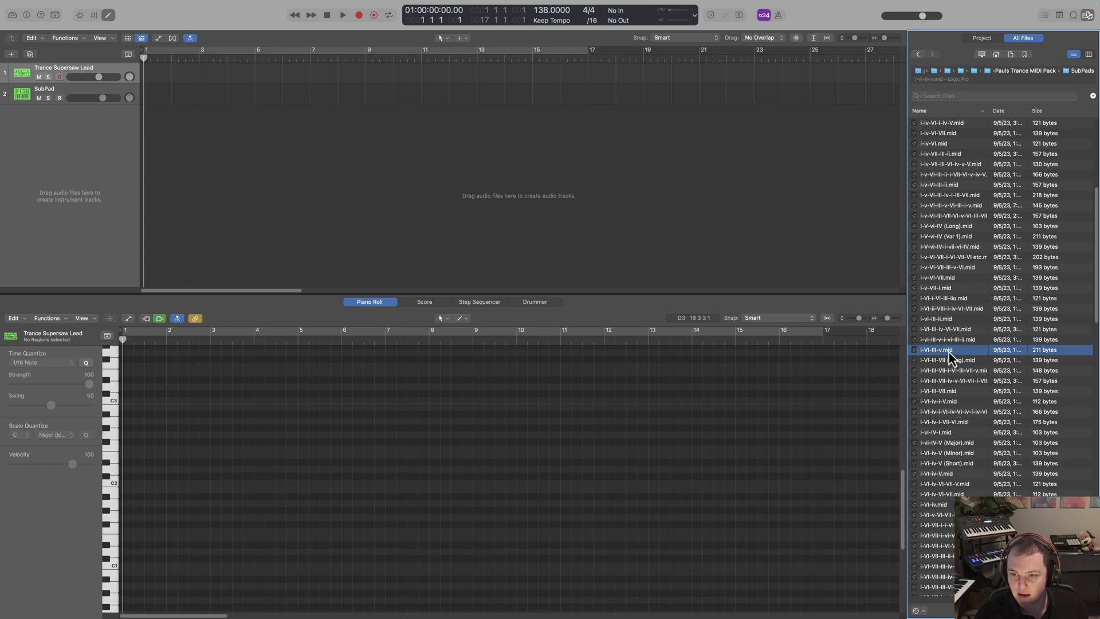
{"action": "left_click_drag", "start_coordinate": [941, 351], "coordinate": [147, 96]}
{"action": "left_click", "coordinate": [291, 122]}
{"action": "left_click", "coordinate": [180, 98]}
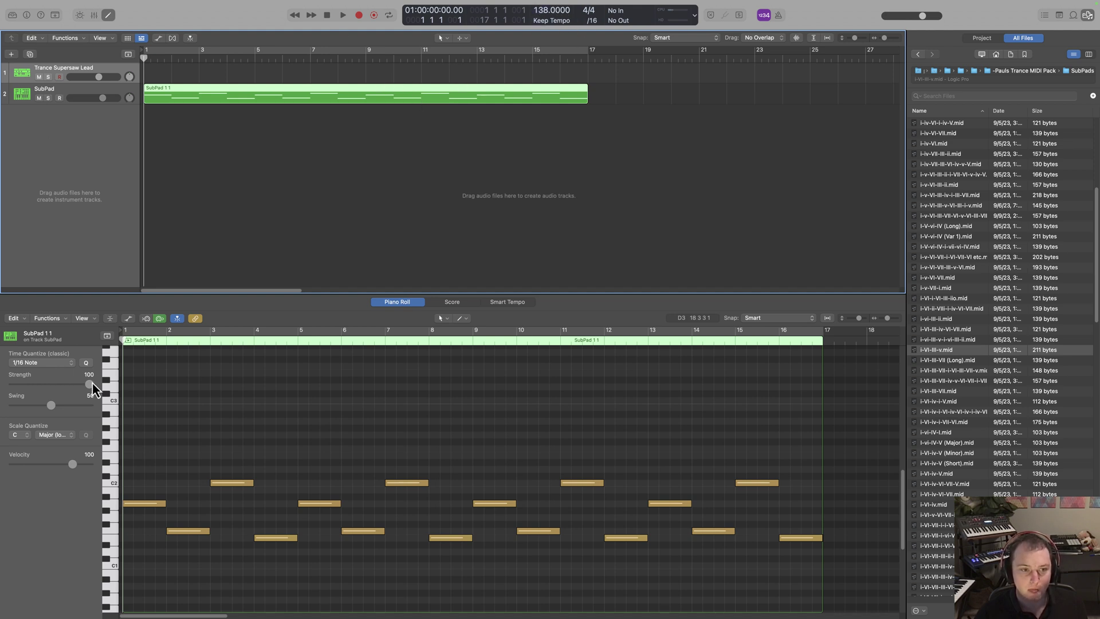
Step: Play back the SubPad progression, stop it, and select the SubPad track
{"action": "key", "text": "space"}
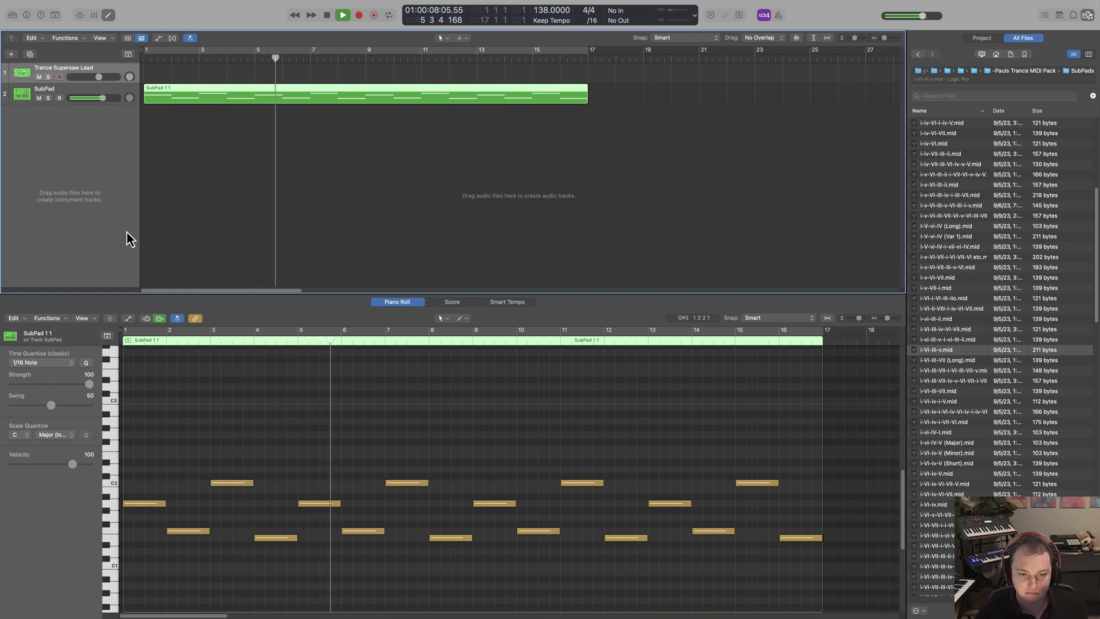
{"action": "key", "text": "space"}
{"action": "left_click", "coordinate": [69, 93]}
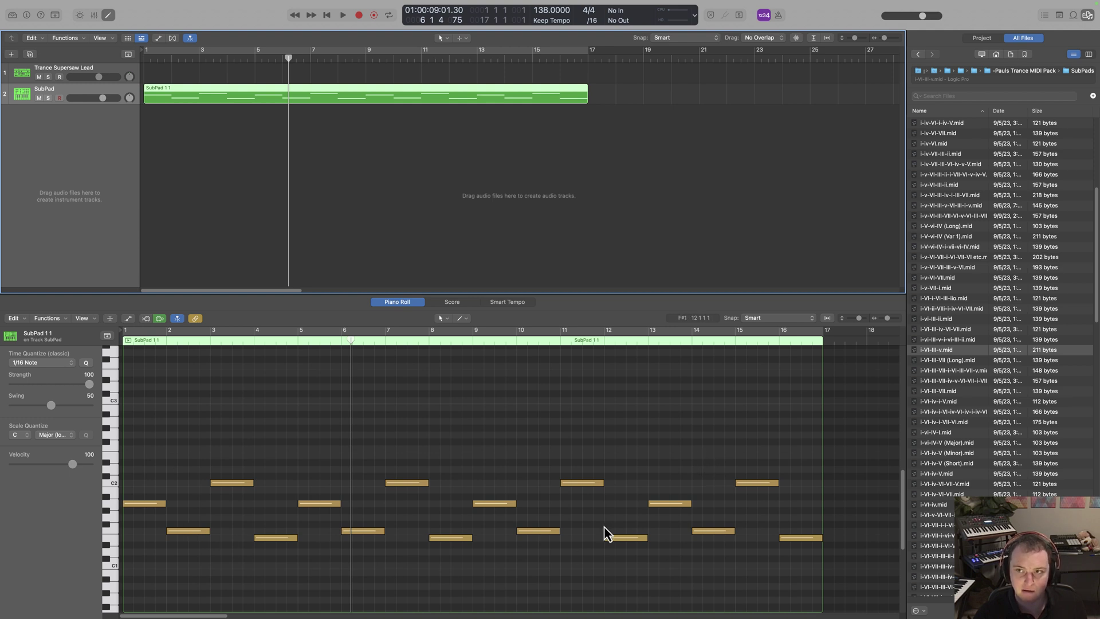
Step: Open the pack's Rhythm Patterns folder and place Lead - Chugger.mid on the Trance Supersaw Lead track at bar 1
{"action": "left_click", "coordinate": [981, 38]}
{"action": "left_click", "coordinate": [1021, 38]}
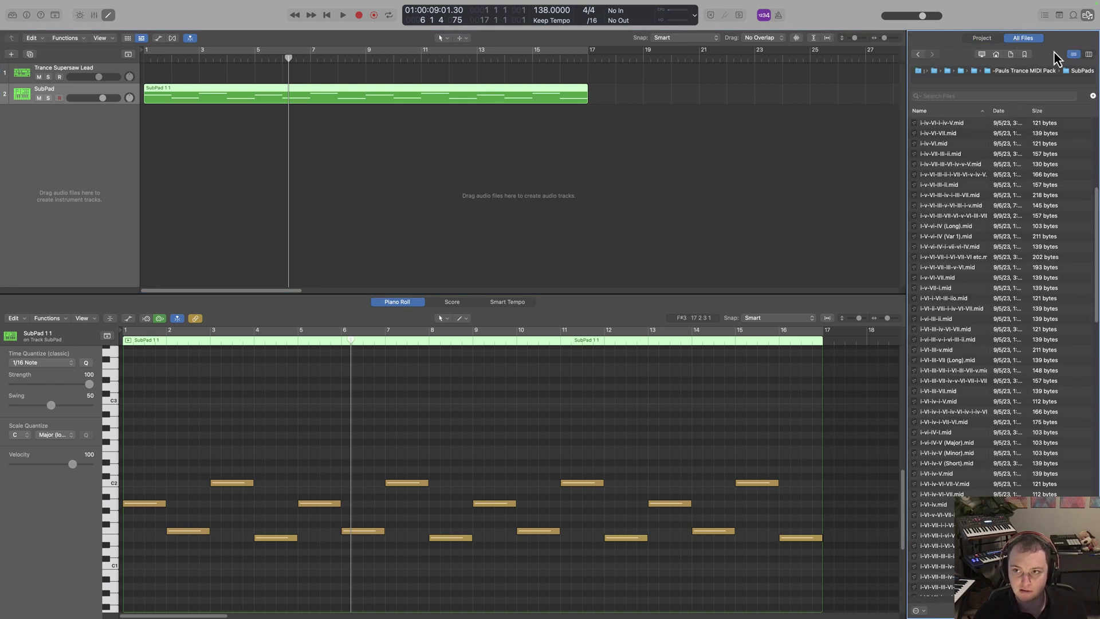
{"action": "left_click", "coordinate": [1028, 72]}
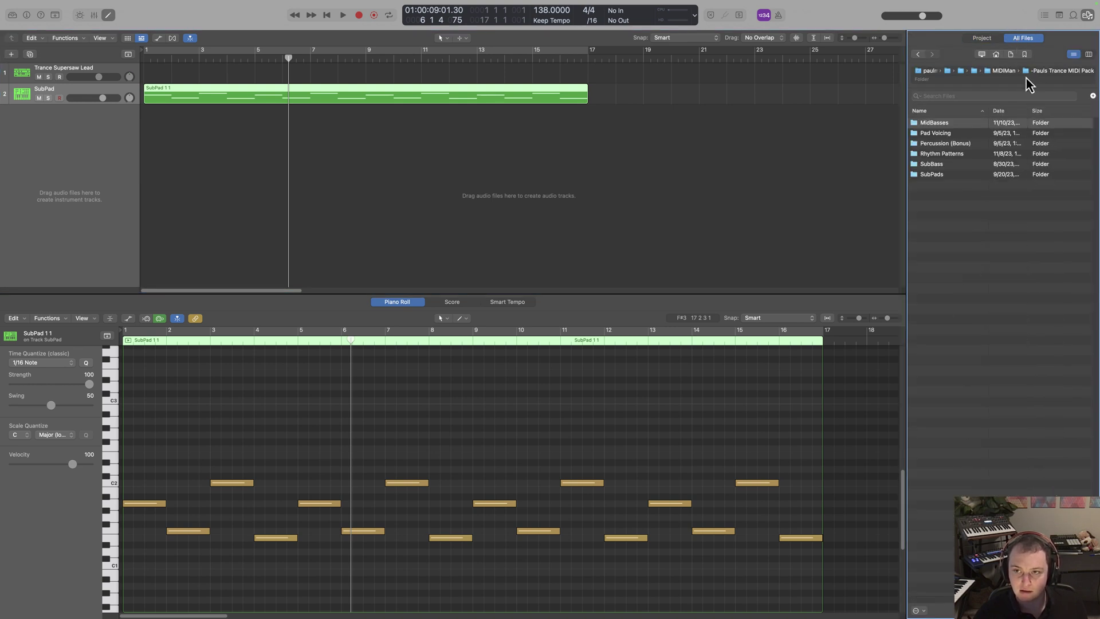
{"action": "left_click", "coordinate": [949, 156]}
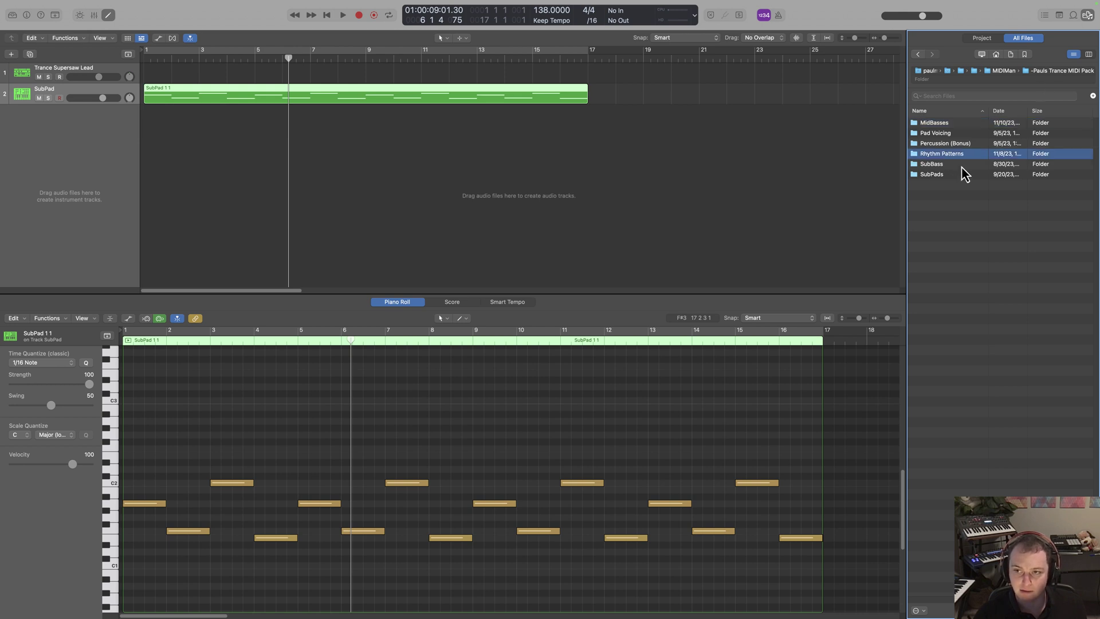
{"action": "double_click", "coordinate": [955, 156]}
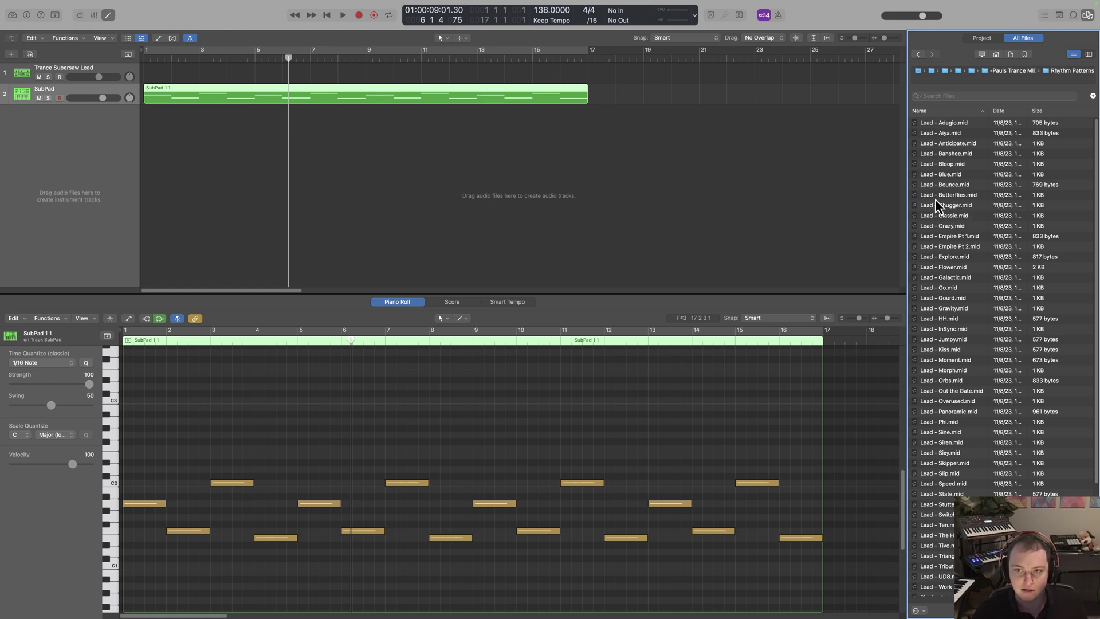
{"action": "left_click_drag", "start_coordinate": [938, 206], "coordinate": [177, 79]}
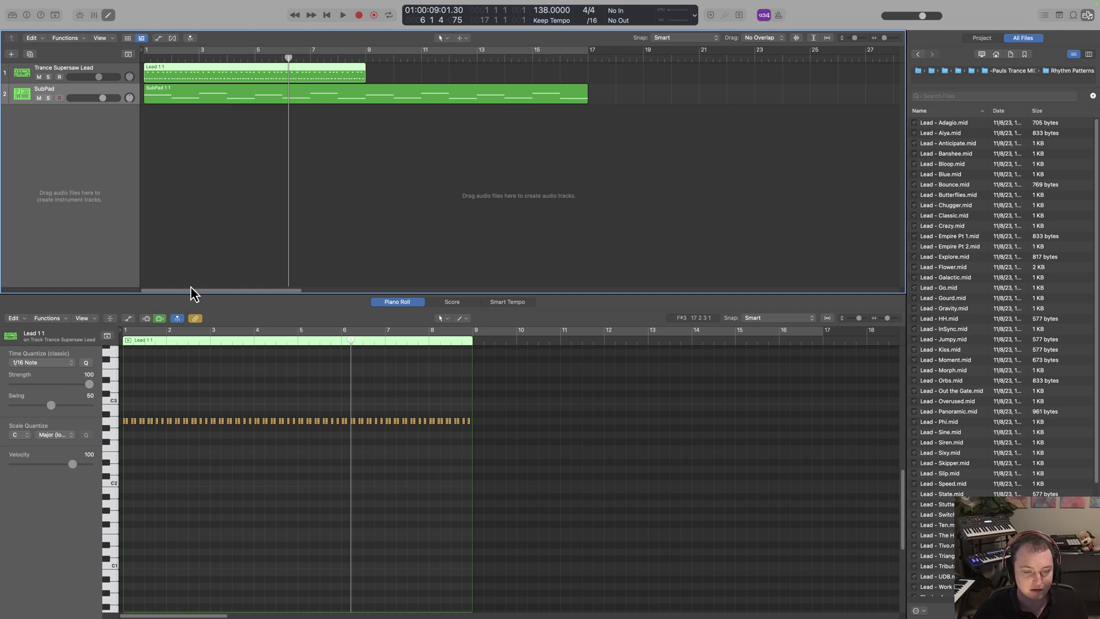
{"action": "scroll", "coordinate": [227, 478], "scroll_direction": "up", "scroll_amount": 5}
Step: Play the lead rhythm together with the SubPad progression from bar 1, then stop playback
{"action": "left_click_drag", "start_coordinate": [147, 60], "coordinate": [144, 60]}
{"action": "key", "text": "space"}
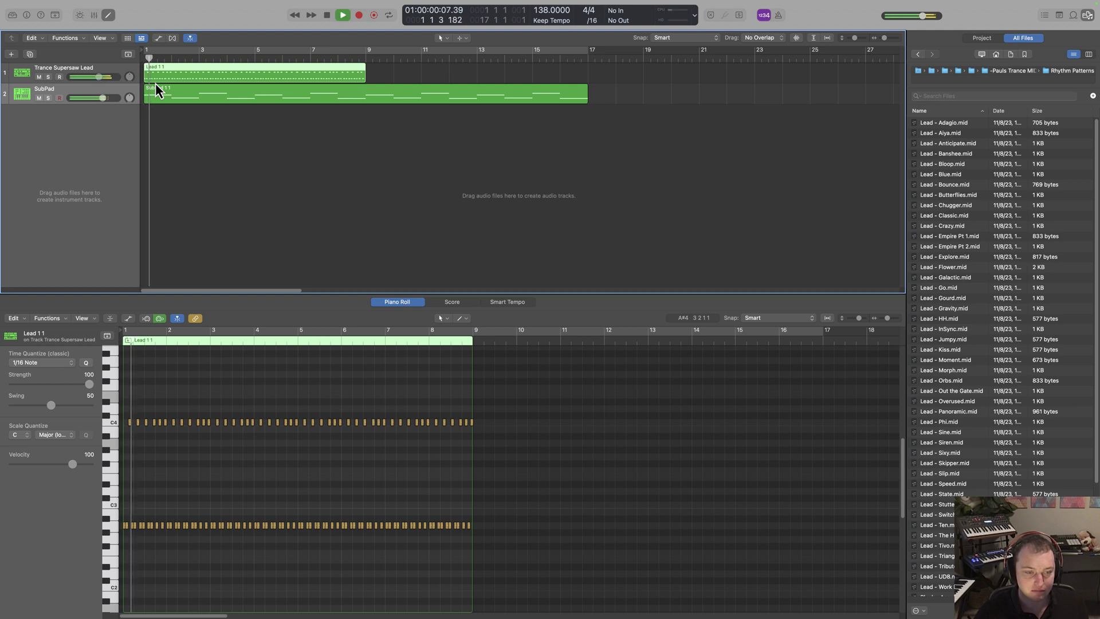
{"action": "left_click", "coordinate": [176, 140]}
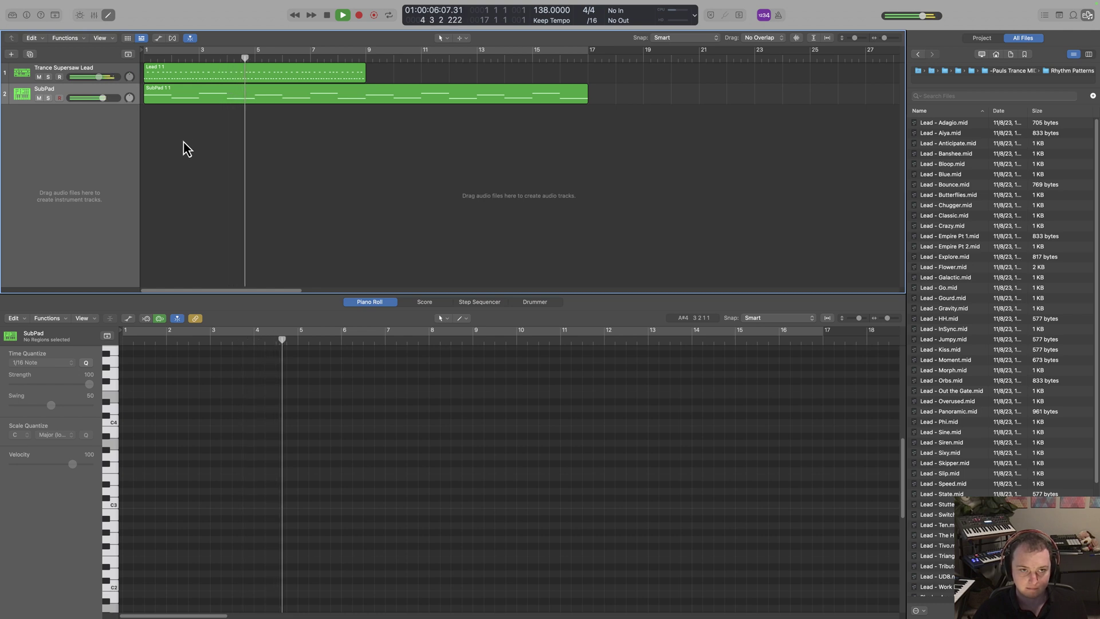
{"action": "key", "text": "space"}
Step: Shorten the SubPad region to end at bar 9, matching the length of the lead region
{"action": "left_click", "coordinate": [172, 71]}
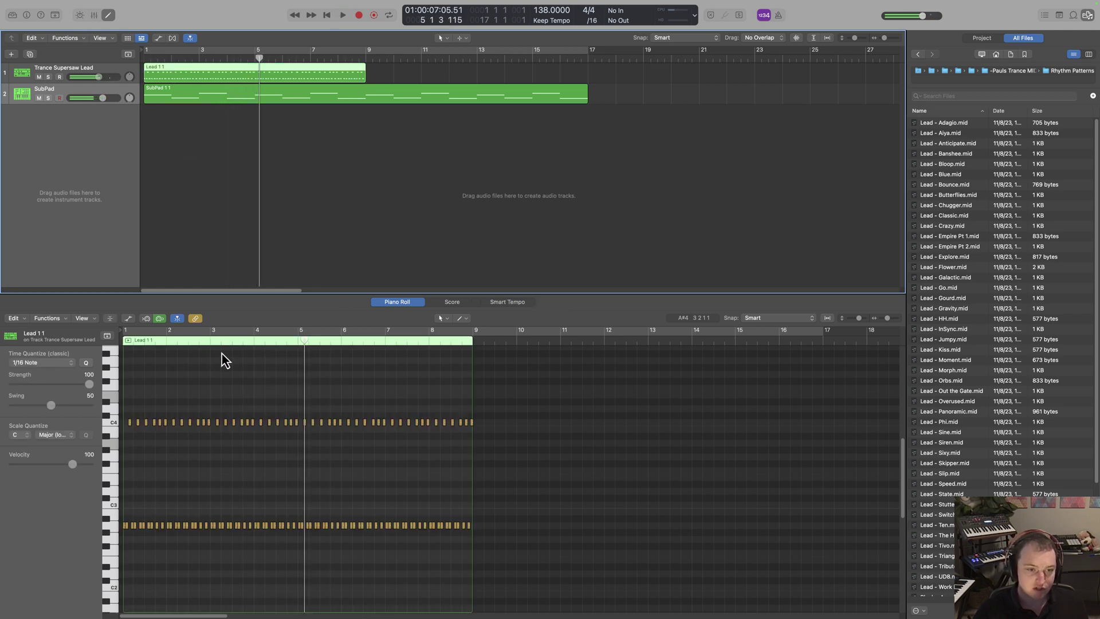
{"action": "left_click_drag", "start_coordinate": [614, 97], "coordinate": [651, 110]}
{"action": "left_click", "coordinate": [287, 74]}
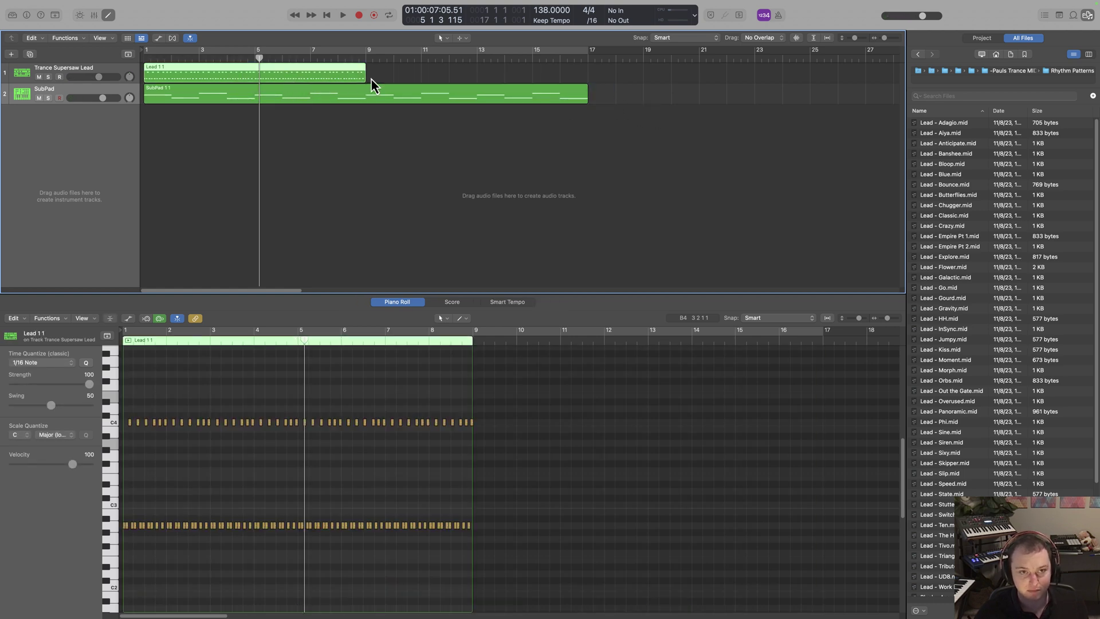
{"action": "left_click", "coordinate": [502, 98]}
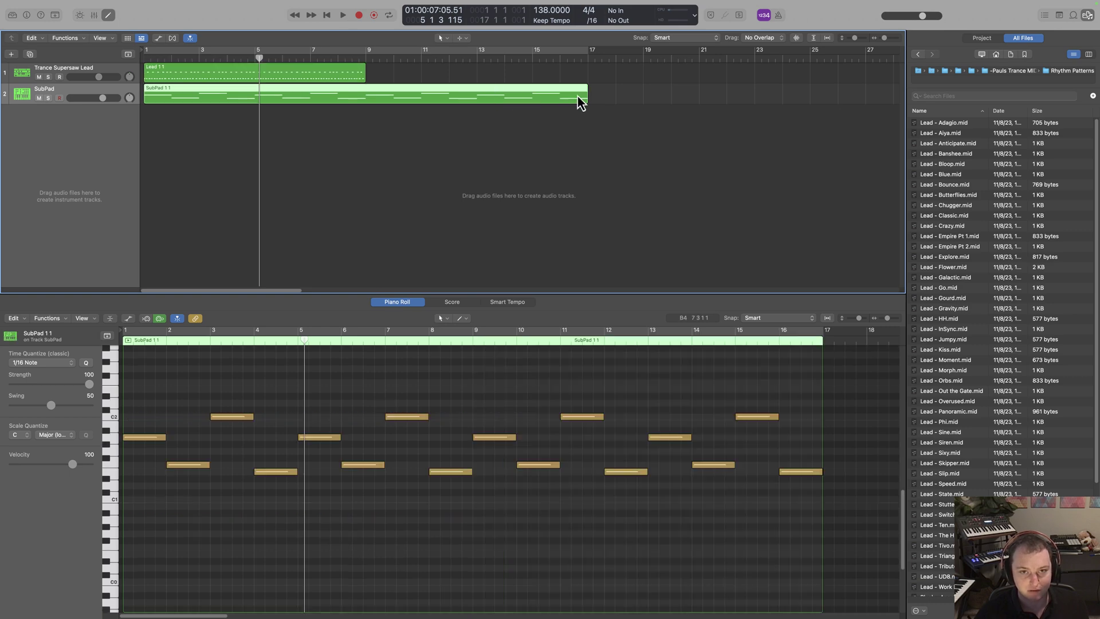
{"action": "left_click_drag", "start_coordinate": [584, 99], "coordinate": [183, 32]}
Step: Show both regions' notes together in the Piano Roll and transpose all the lead notes down one octave
{"action": "left_click", "coordinate": [263, 71]}
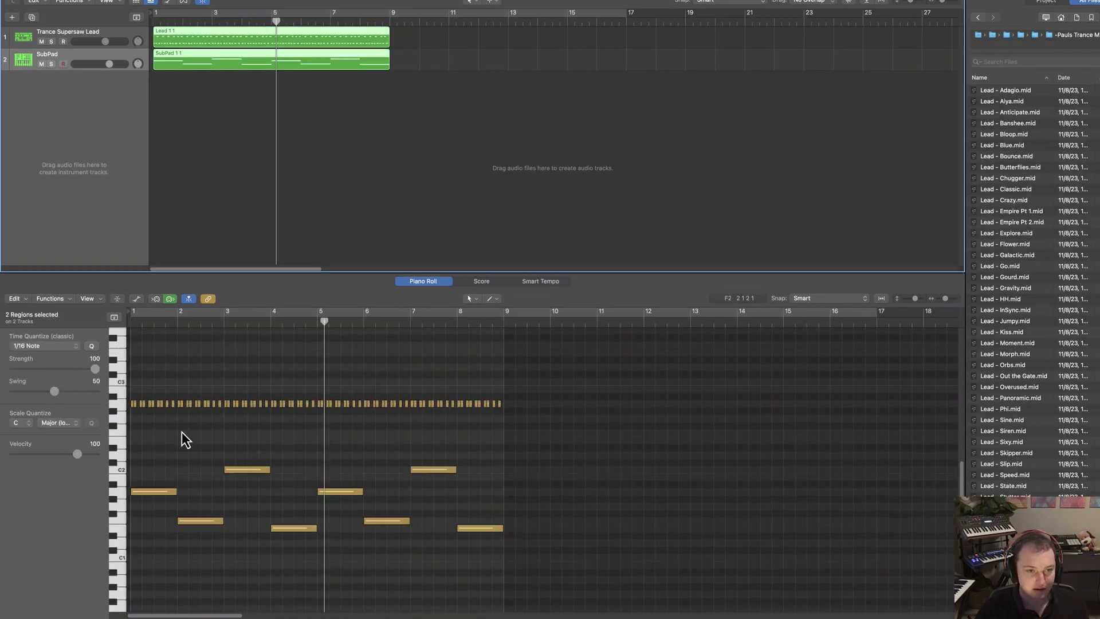
{"action": "scroll", "coordinate": [275, 435], "scroll_direction": "up", "scroll_amount": 3}
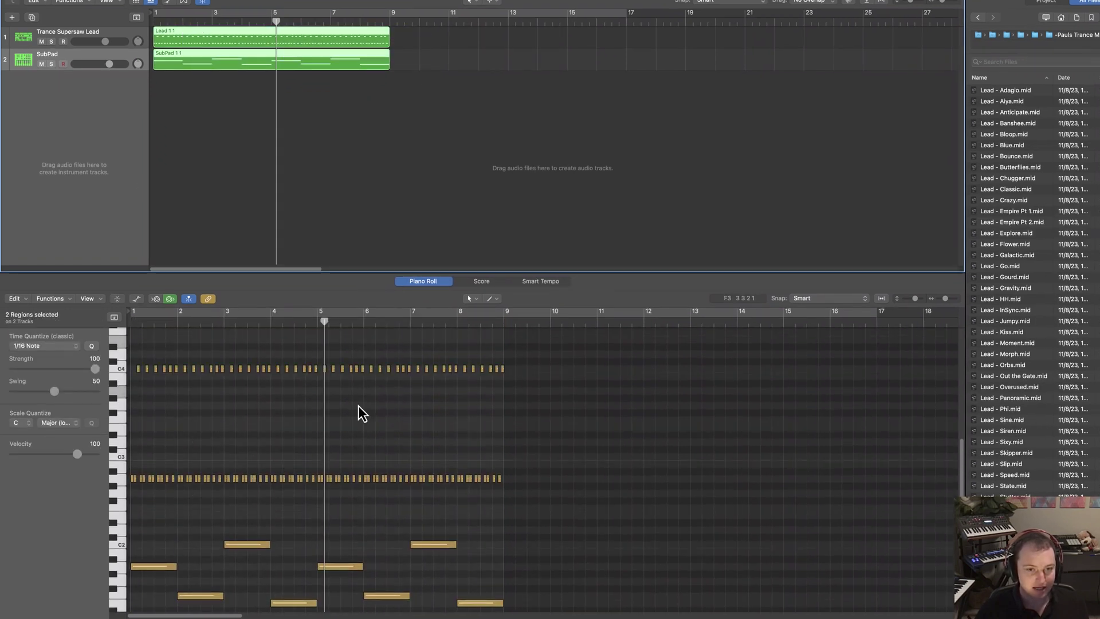
{"action": "left_click_drag", "start_coordinate": [529, 350], "coordinate": [48, 489]}
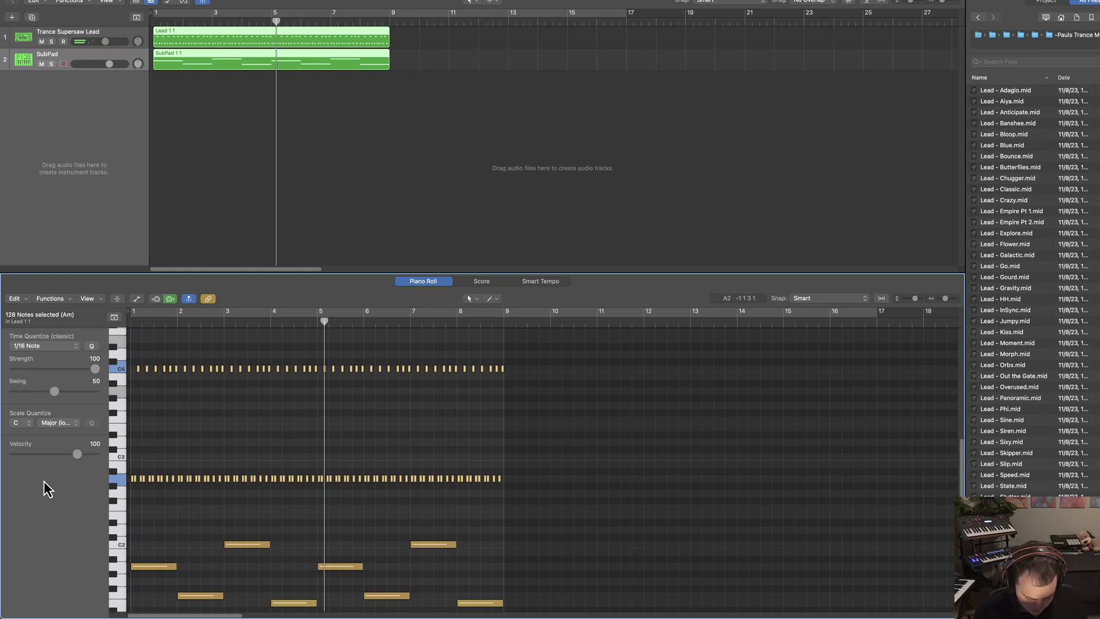
{"action": "key", "text": "alt+shift+Down"}
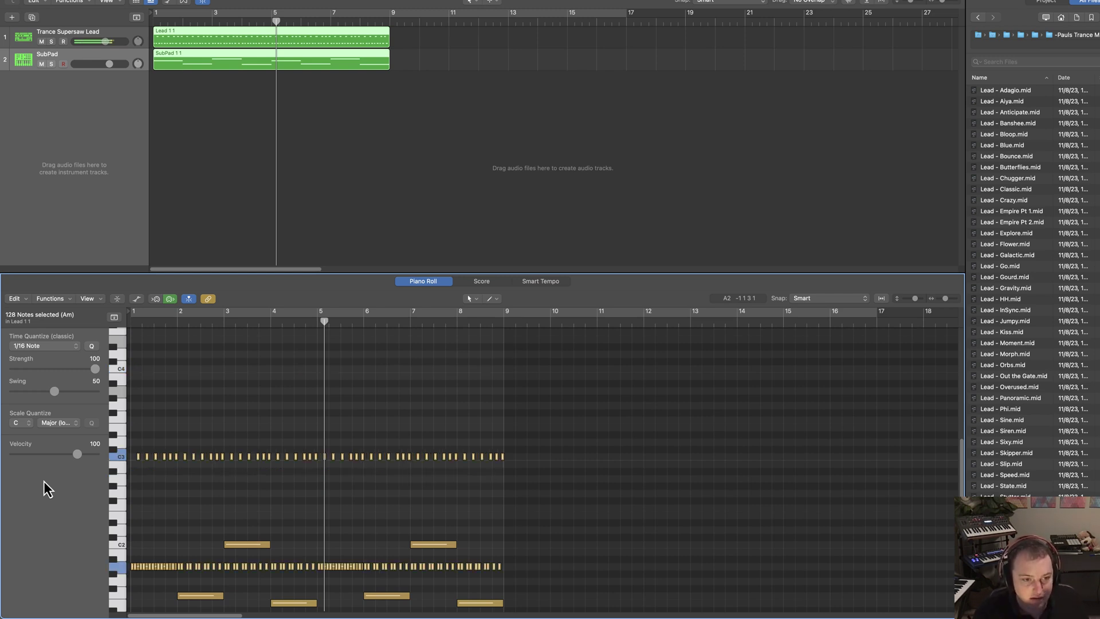
{"action": "scroll", "coordinate": [171, 478], "scroll_direction": "down", "scroll_amount": 3}
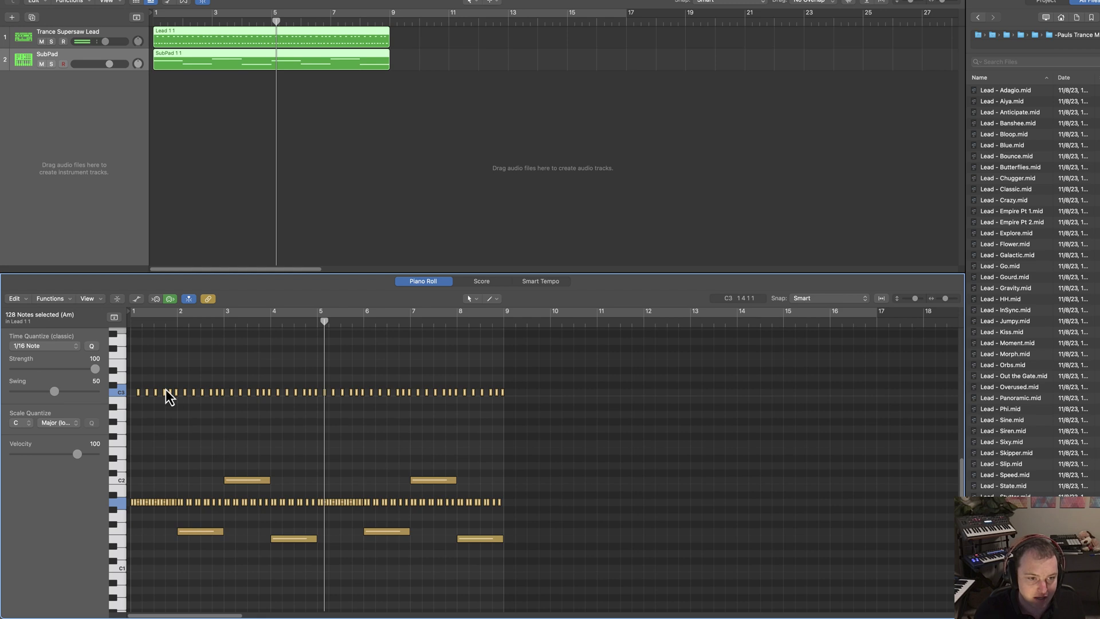
Step: Transpose the bar 2 lead notes down four semitones so the lower notes match the SubPad's F1
{"action": "left_click_drag", "start_coordinate": [179, 387], "coordinate": [220, 508]}
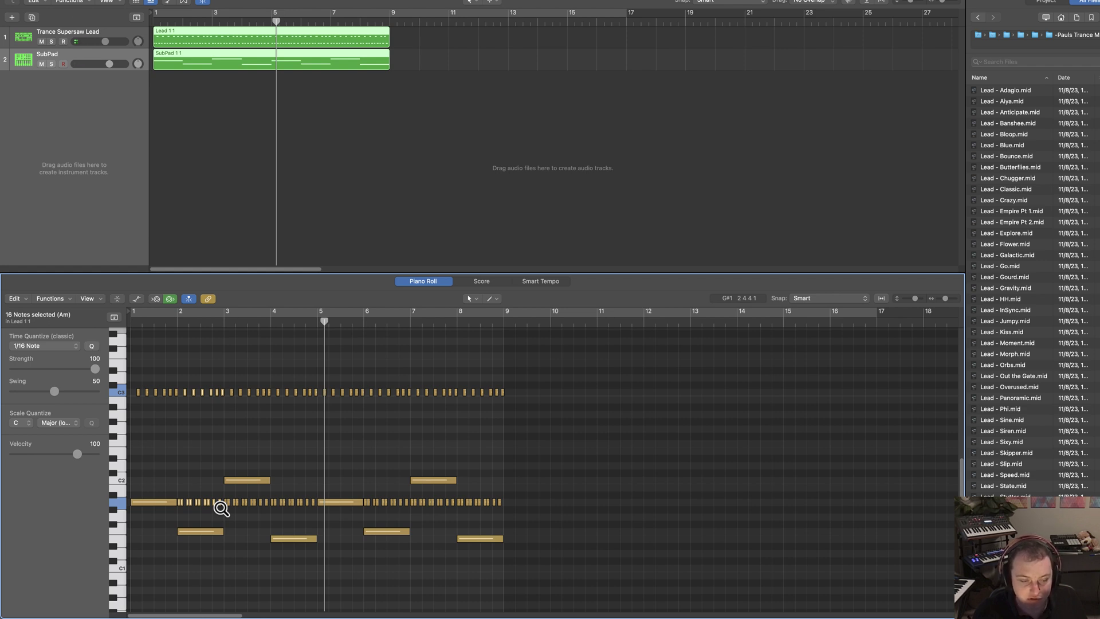
{"action": "key", "text": "alt+Down"}
{"action": "key", "text": "alt+Down"}
{"action": "key", "text": "alt+Down"}
{"action": "key", "text": "alt+Down"}
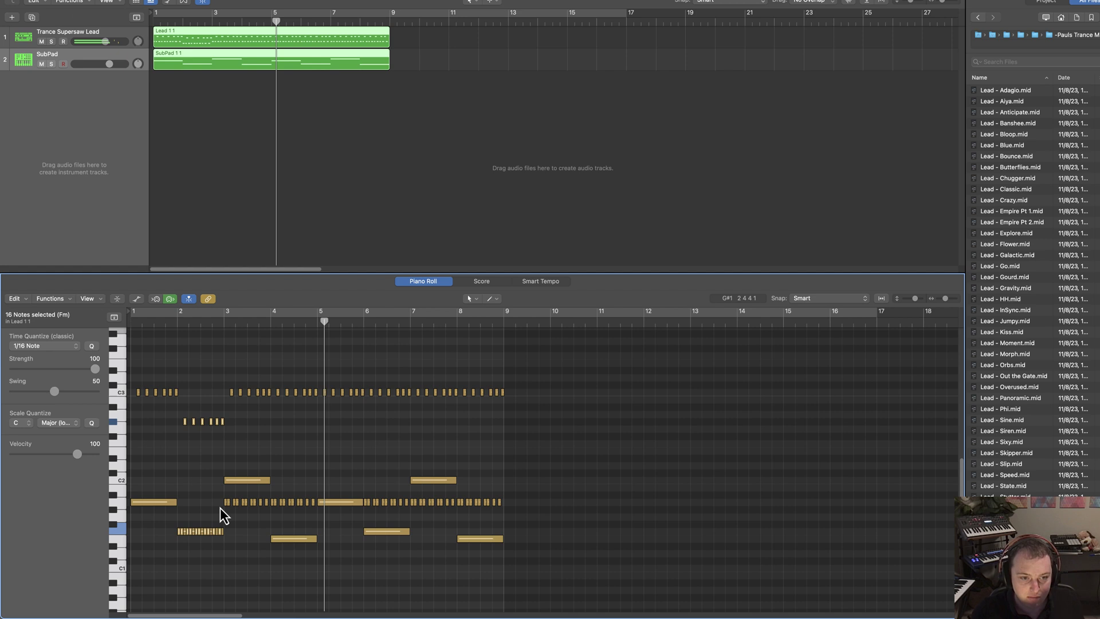
Step: Transpose the bar 4 lead notes down five semitones so the lower notes match the SubPad's E1
{"action": "left_click_drag", "start_coordinate": [272, 390], "coordinate": [315, 516]}
{"action": "key", "text": "alt+Down"}
{"action": "key", "text": "alt+Down"}
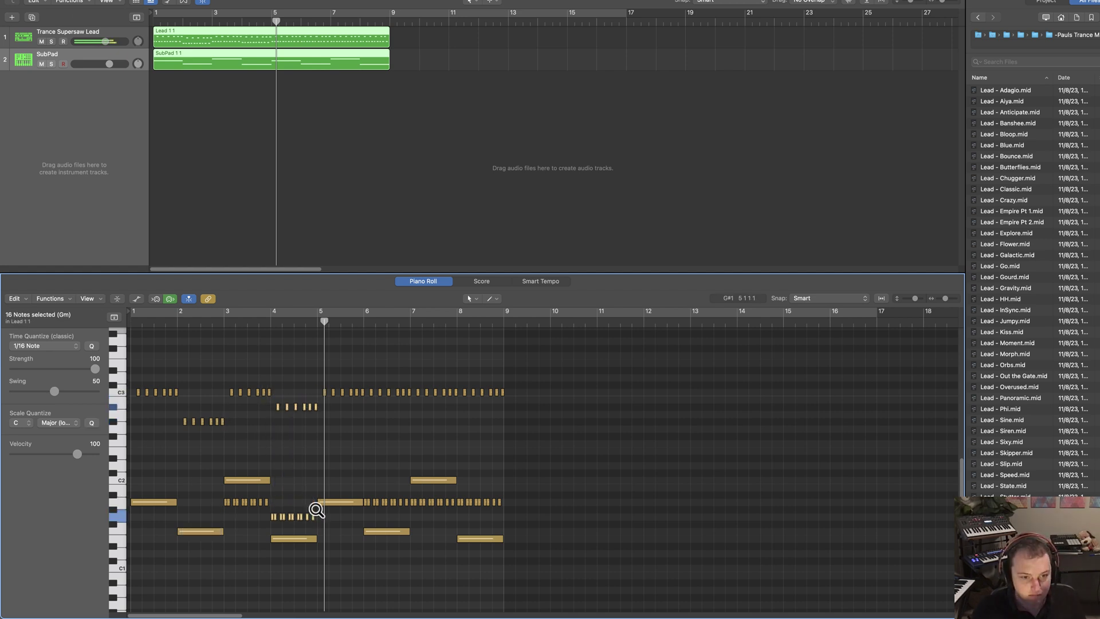
{"action": "key", "text": "alt+Down"}
{"action": "key", "text": "alt+Down"}
{"action": "key", "text": "alt+Down"}
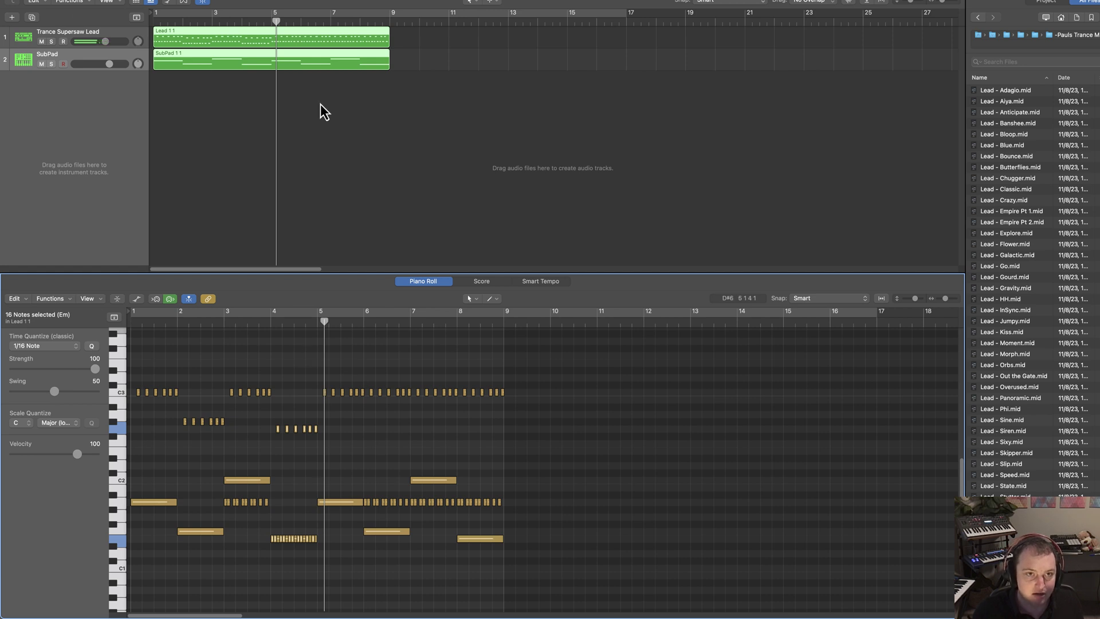
Step: Shorten the lead region to end at bar 5 and check the SubPad region's notes
{"action": "left_click", "coordinate": [355, 101]}
{"action": "left_click_drag", "start_coordinate": [390, 46], "coordinate": [270, 41]}
{"action": "left_click", "coordinate": [246, 63]}
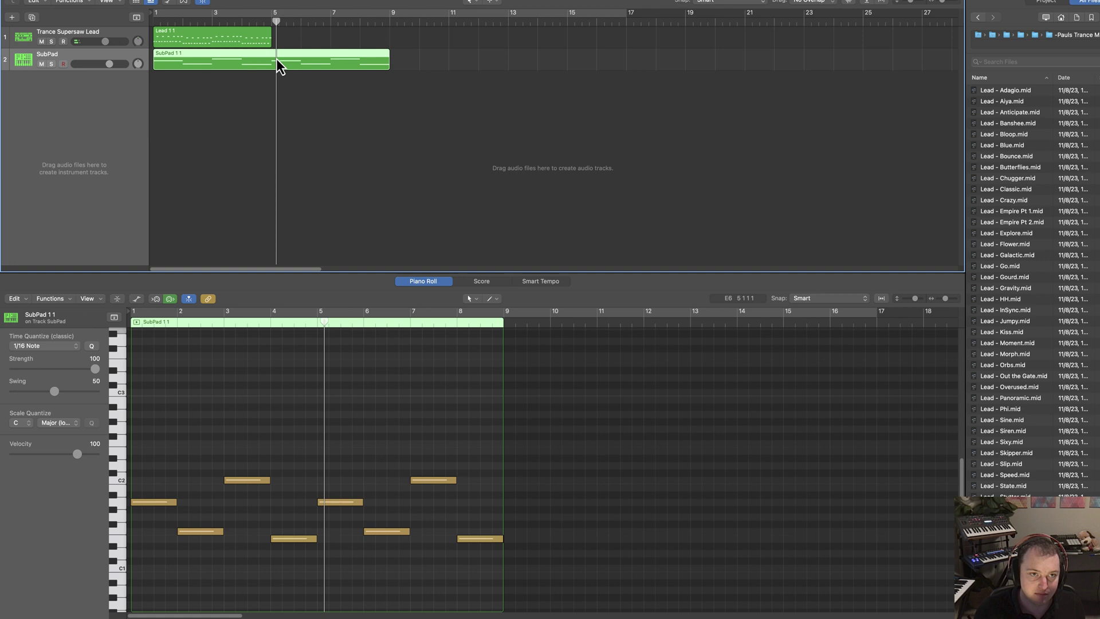
Step: Transpose the bar 3 lead notes up three semitones so the lower notes match the SubPad's C2
{"action": "left_click", "coordinate": [221, 40]}
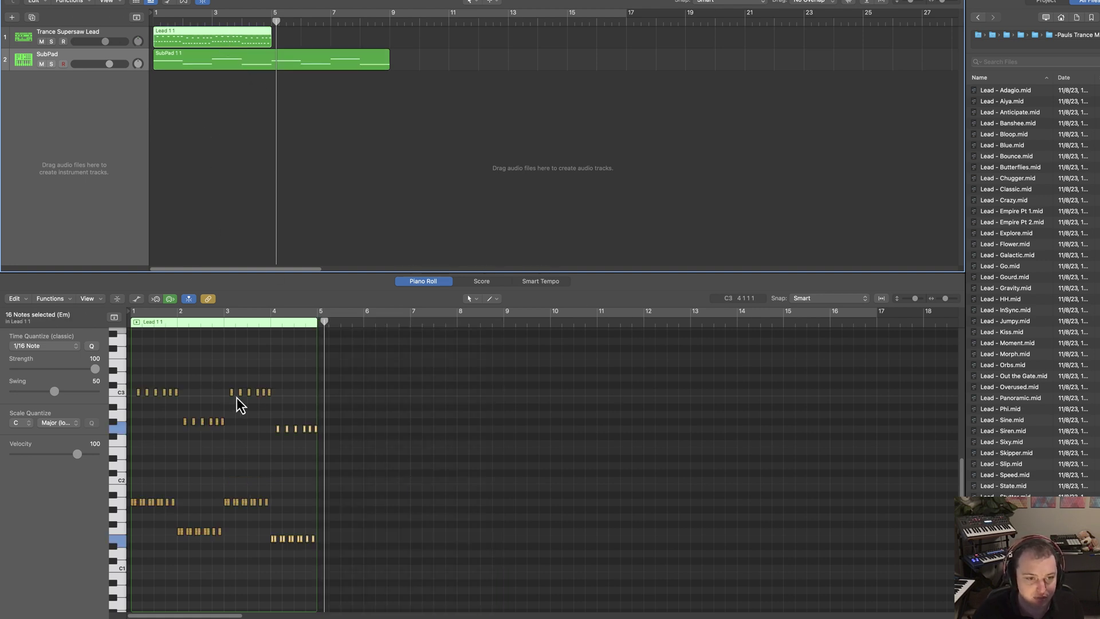
{"action": "left_click_drag", "start_coordinate": [945, 298], "coordinate": [949, 299]}
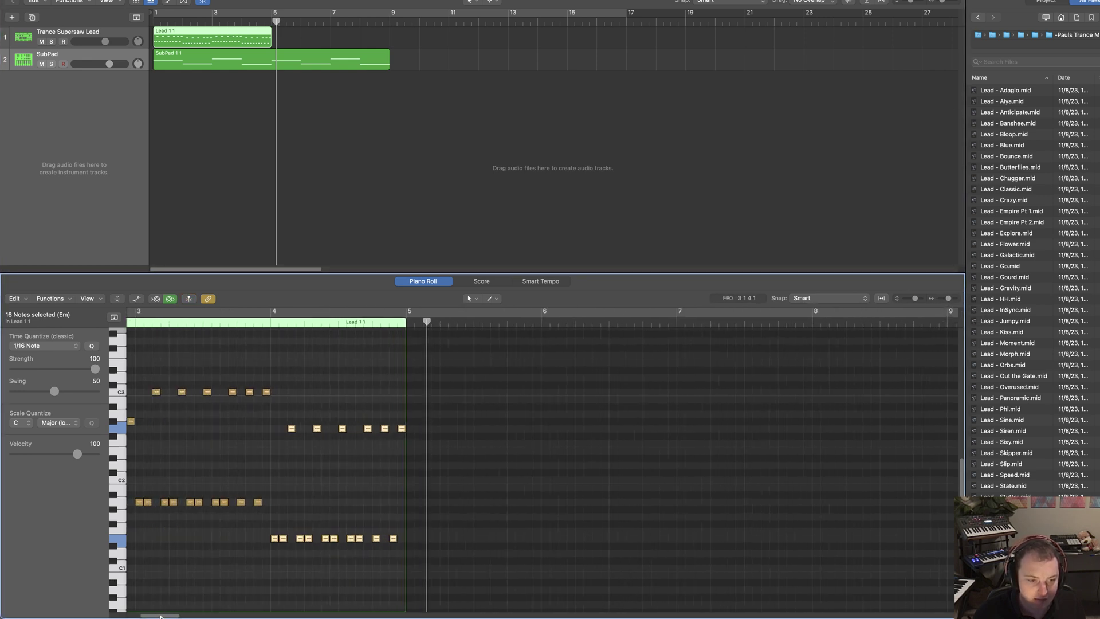
{"action": "left_click_drag", "start_coordinate": [163, 615], "coordinate": [152, 615]}
{"action": "left_click", "coordinate": [278, 532]}
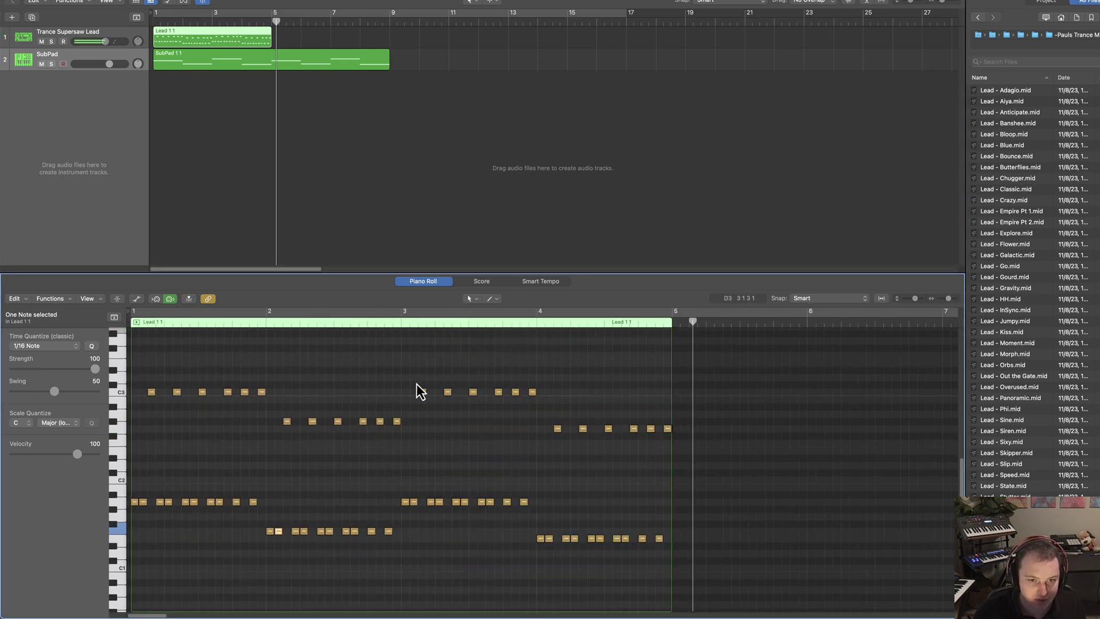
{"action": "left_click_drag", "start_coordinate": [401, 388], "coordinate": [532, 508]}
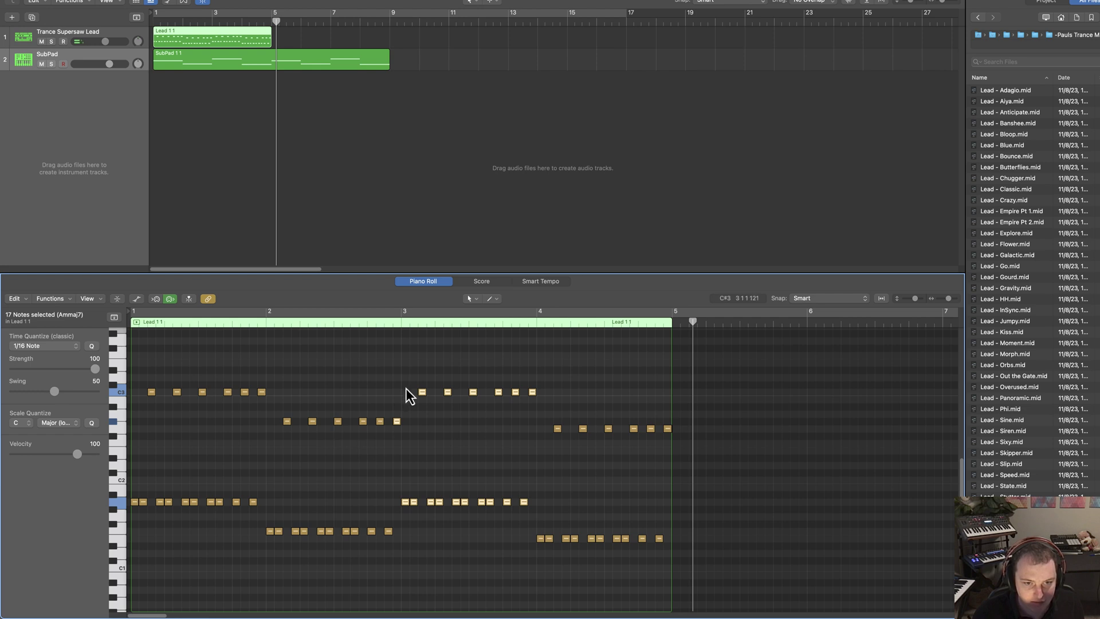
{"action": "left_click_drag", "start_coordinate": [405, 389], "coordinate": [535, 512]}
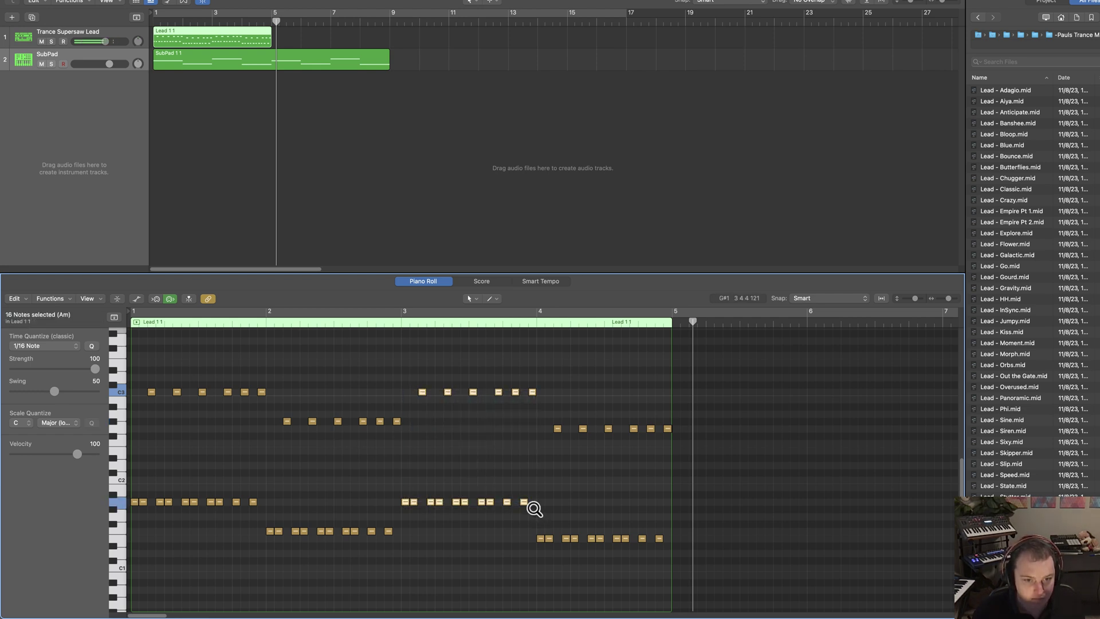
{"action": "key", "text": "alt+Up"}
{"action": "key", "text": "alt+Up"}
{"action": "key", "text": "alt+Up"}
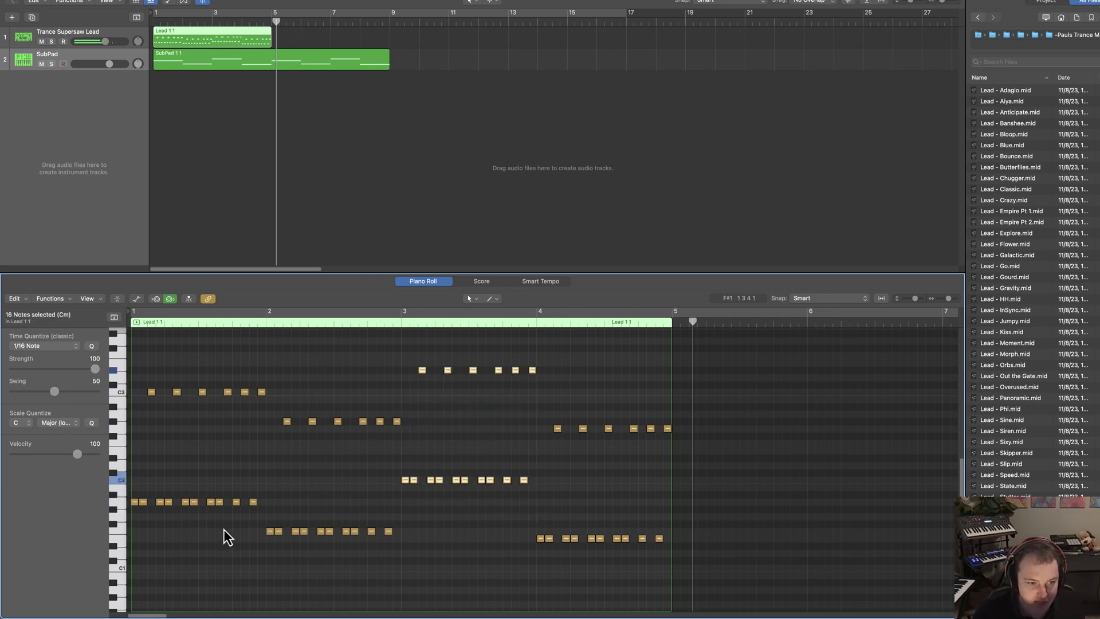
Step: Compare the SubPad notes with the lead and loop the lead region out to bar 9
{"action": "left_click", "coordinate": [239, 111]}
{"action": "left_click", "coordinate": [245, 62]}
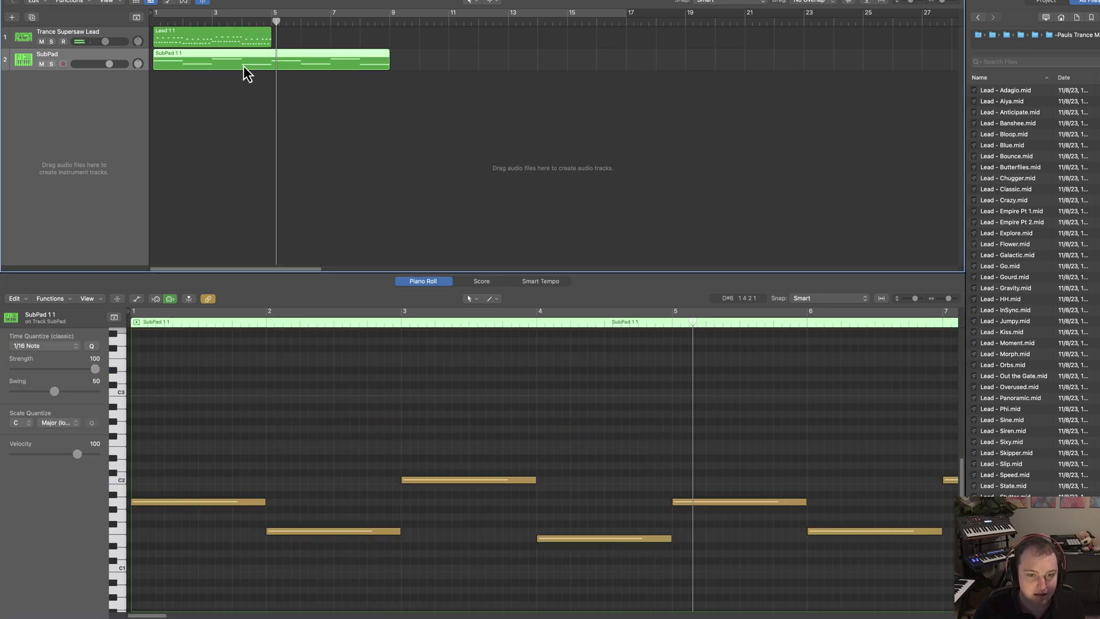
{"action": "left_click", "coordinate": [245, 37]}
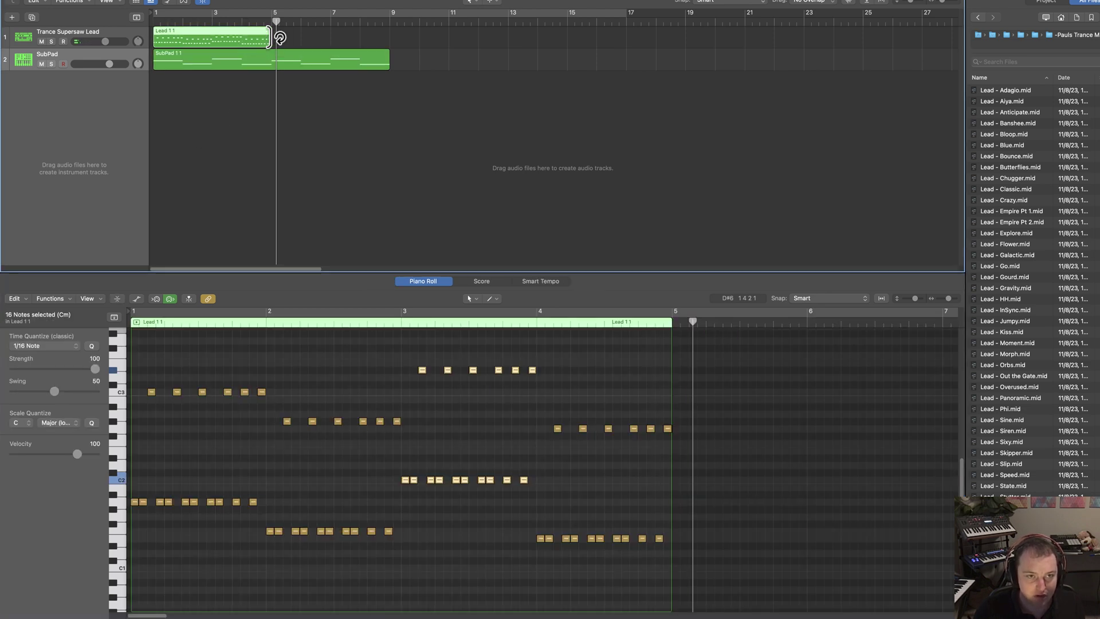
{"action": "left_click_drag", "start_coordinate": [280, 34], "coordinate": [389, 37]}
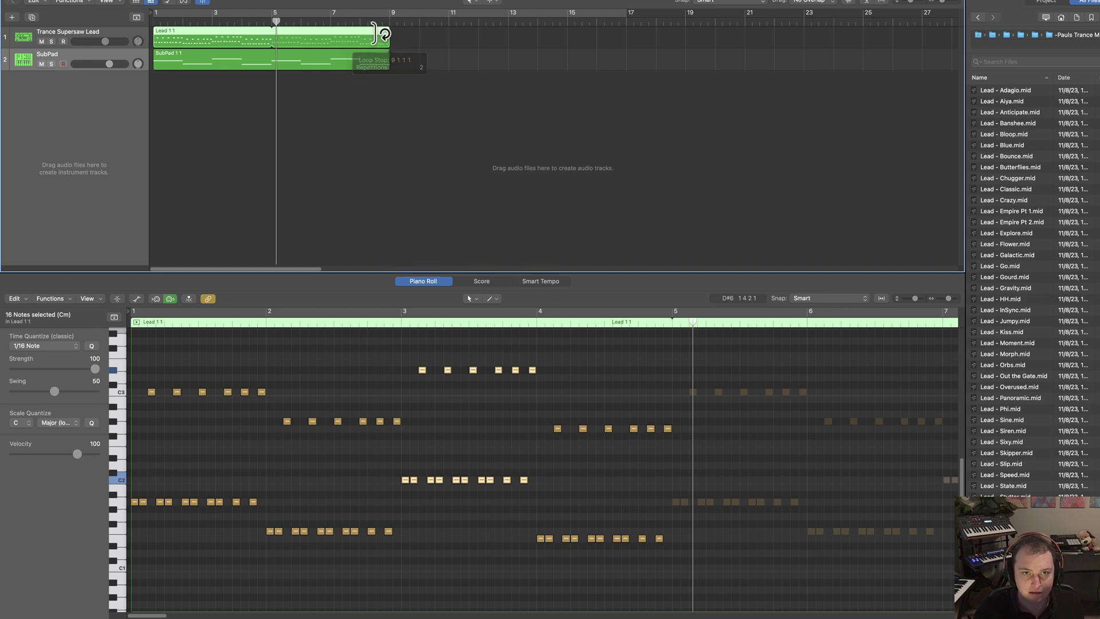
Step: Remove the loop from the lead region, leaving only the original four bars
{"action": "left_click", "coordinate": [263, 63]}
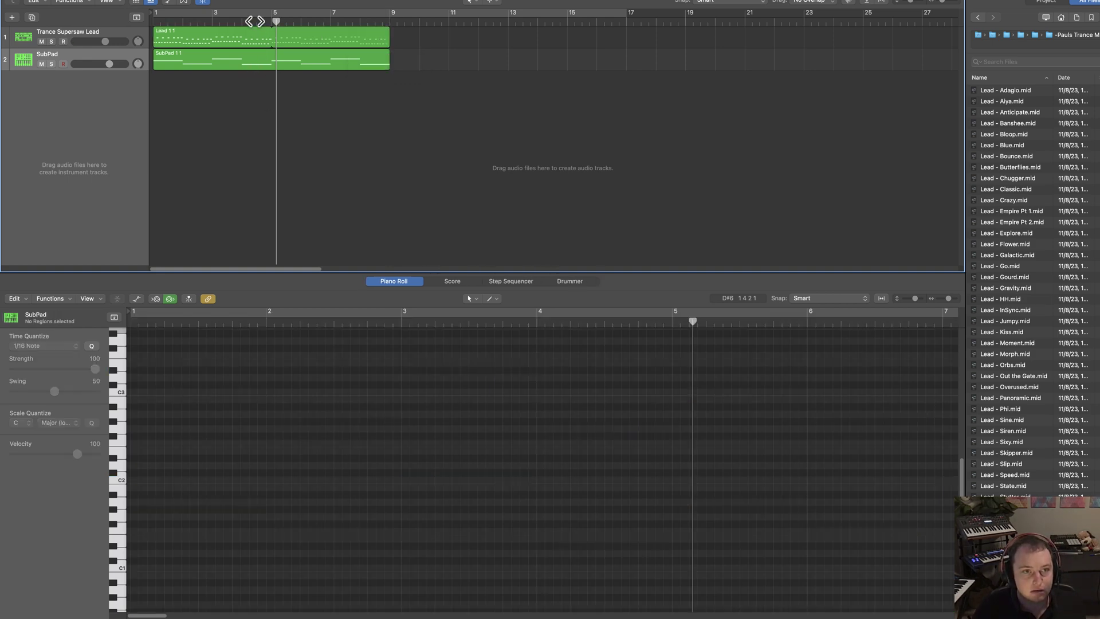
{"action": "left_click", "coordinate": [255, 39]}
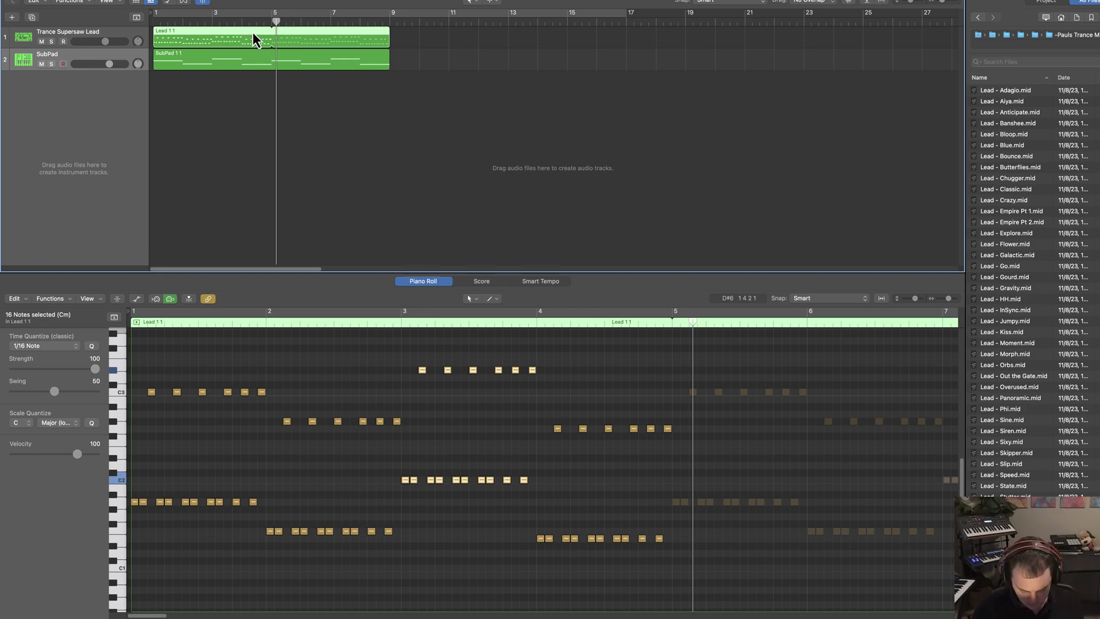
{"action": "left_click", "coordinate": [279, 32]}
{"action": "left_click", "coordinate": [363, 40]}
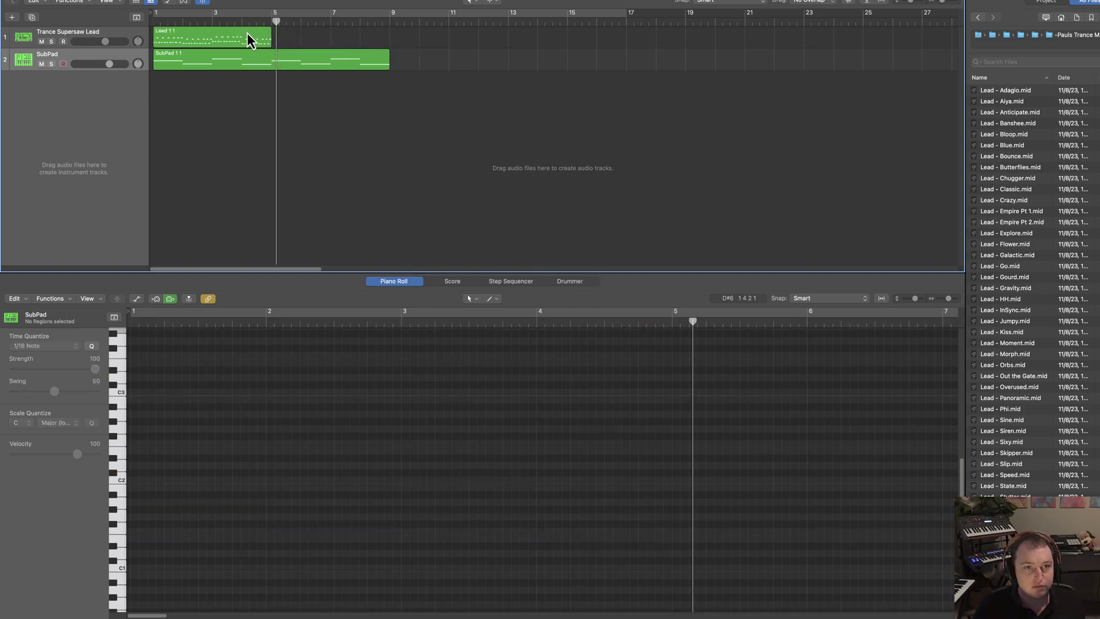
Step: Copy the lead region to bar 5 and join both copies into one eight-bar region
{"action": "left_click_drag", "start_coordinate": [235, 41], "coordinate": [356, 43]}
{"action": "left_click", "coordinate": [131, 41]}
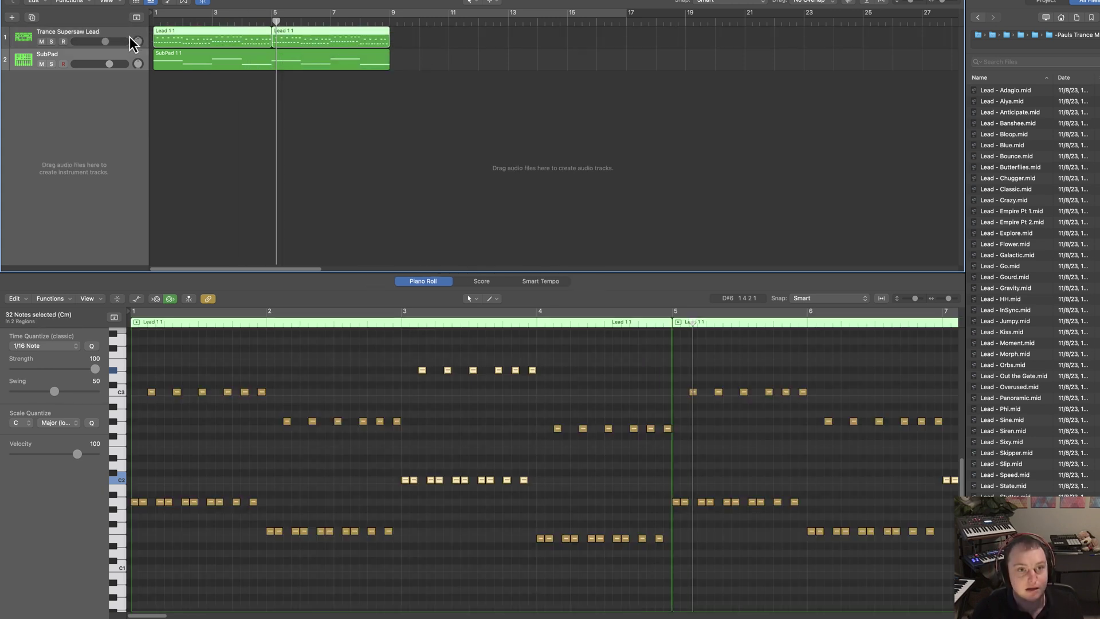
{"action": "key", "text": "super+j"}
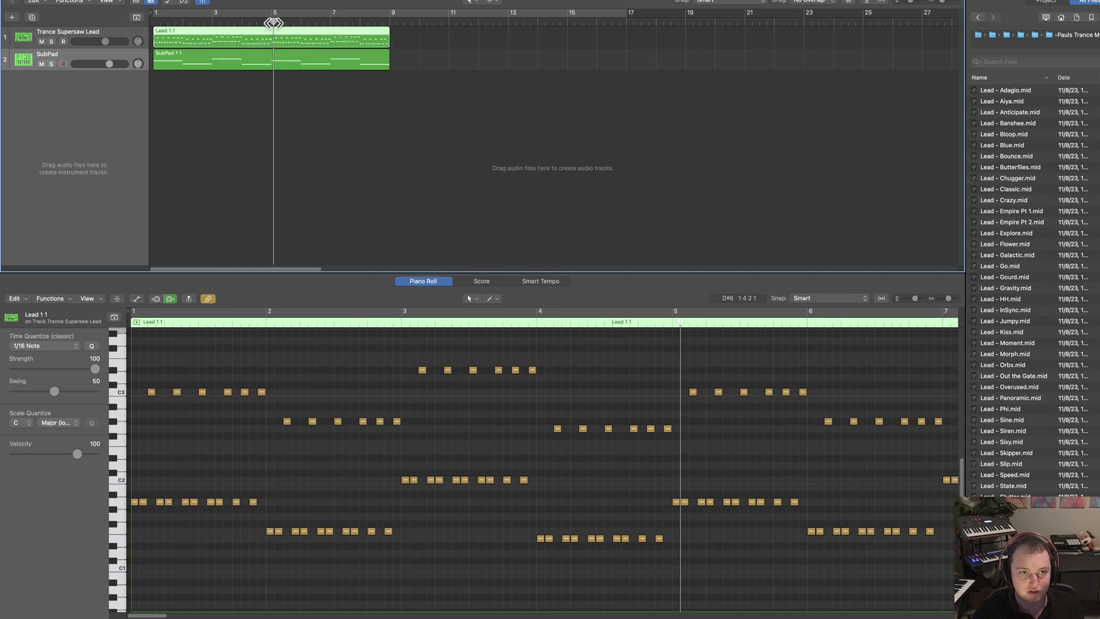
Step: Play the transposed lead with the SubPad from bar 1, then stop playback
{"action": "key", "text": "Return"}
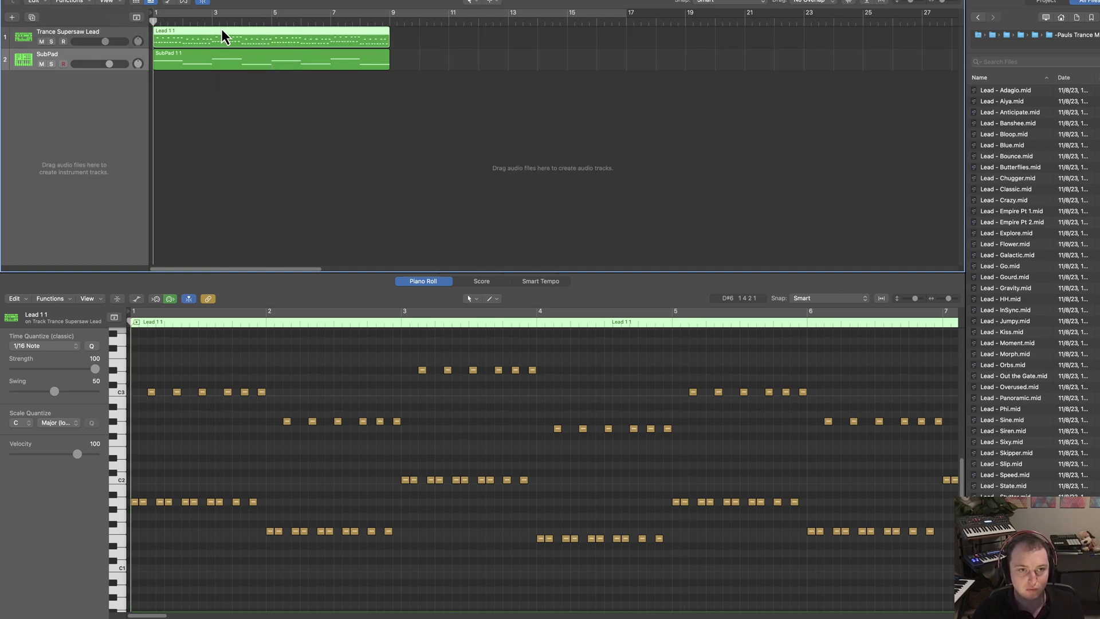
{"action": "key", "text": "space"}
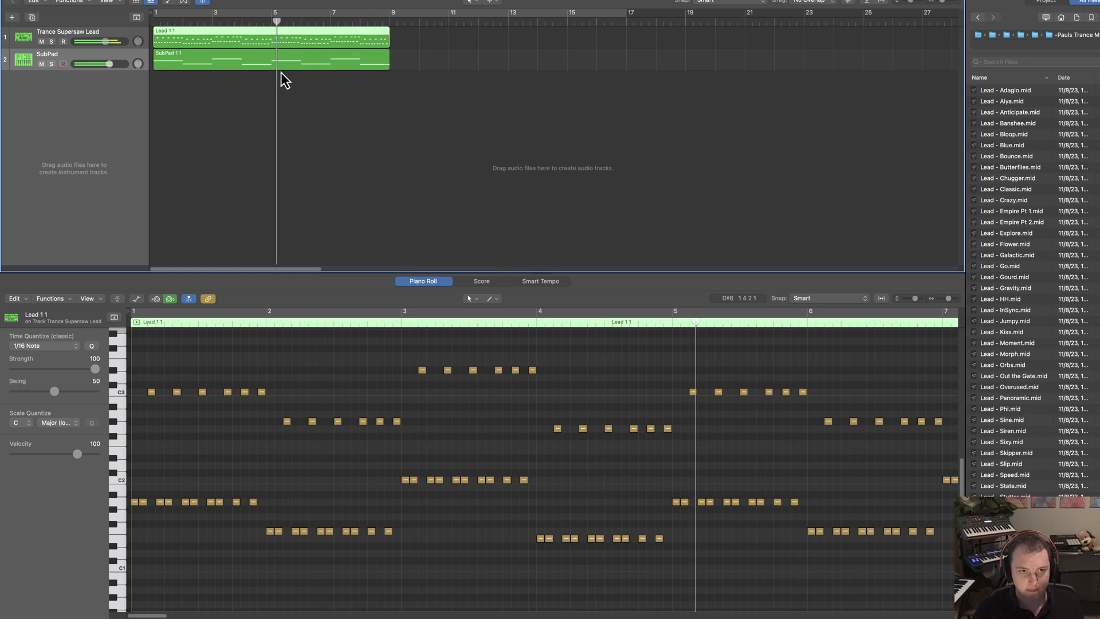
{"action": "left_click", "coordinate": [378, 101]}
{"action": "left_click", "coordinate": [240, 45]}
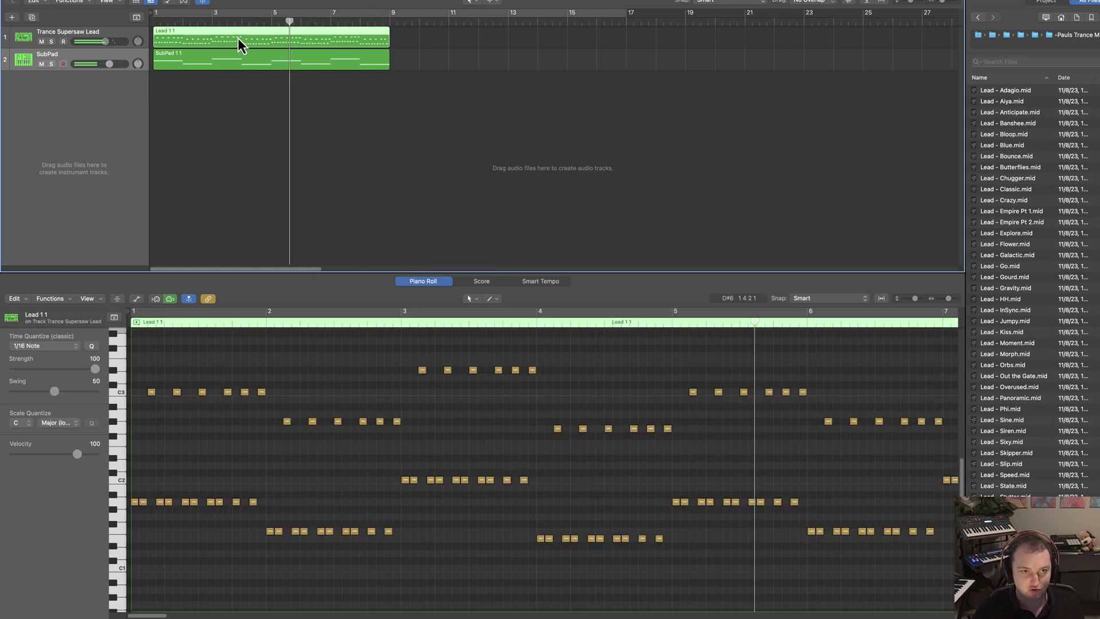
Step: Apply Scale Quantize in C Major to all the lead notes, then deselect them
{"action": "left_click", "coordinate": [309, 375]}
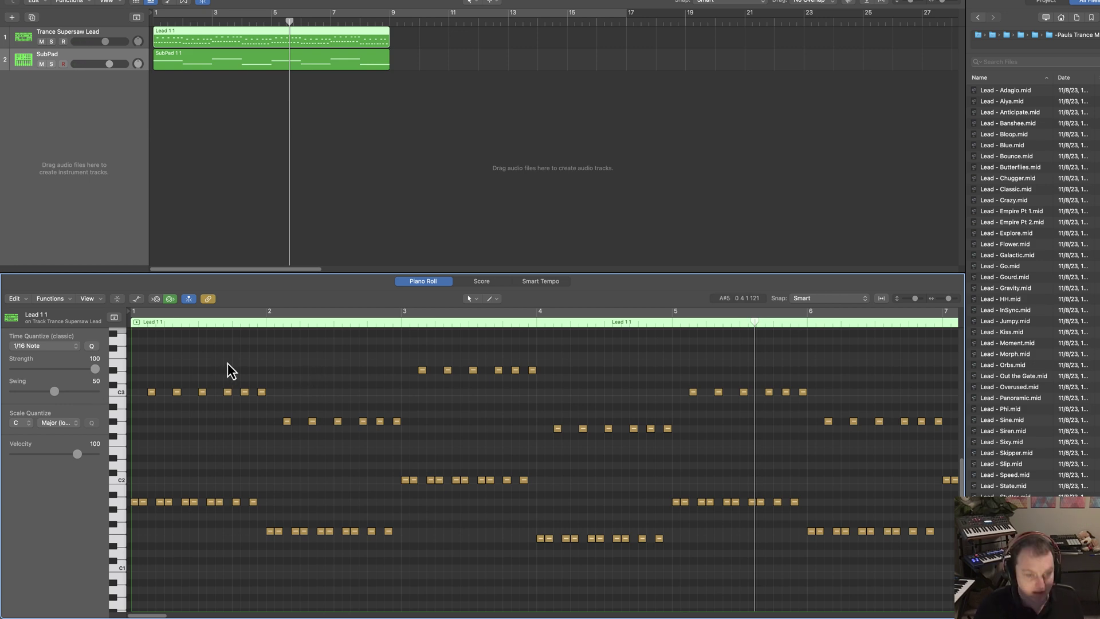
{"action": "key", "text": "super+a"}
{"action": "left_click", "coordinate": [22, 422]}
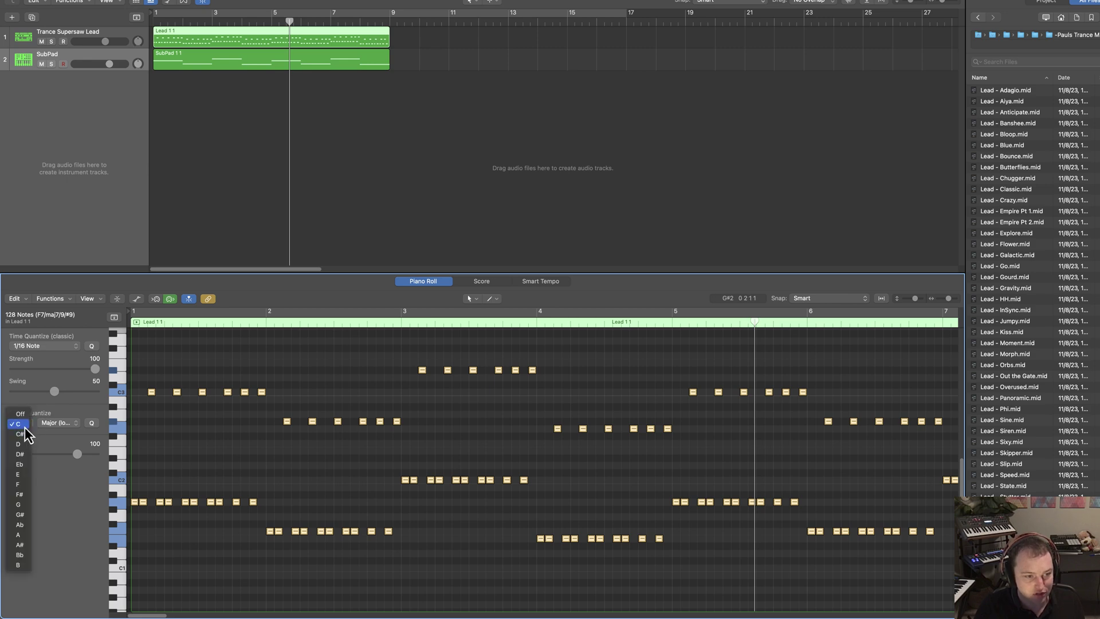
{"action": "left_click", "coordinate": [23, 424]}
{"action": "left_click", "coordinate": [65, 427]}
{"action": "left_click", "coordinate": [86, 435]}
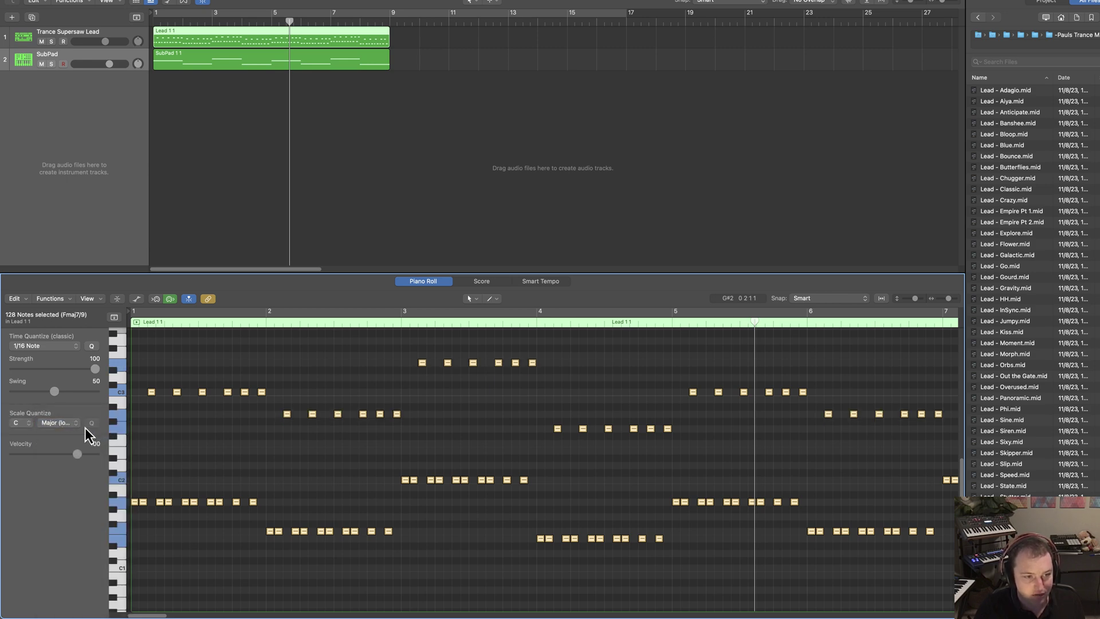
{"action": "left_click", "coordinate": [206, 348]}
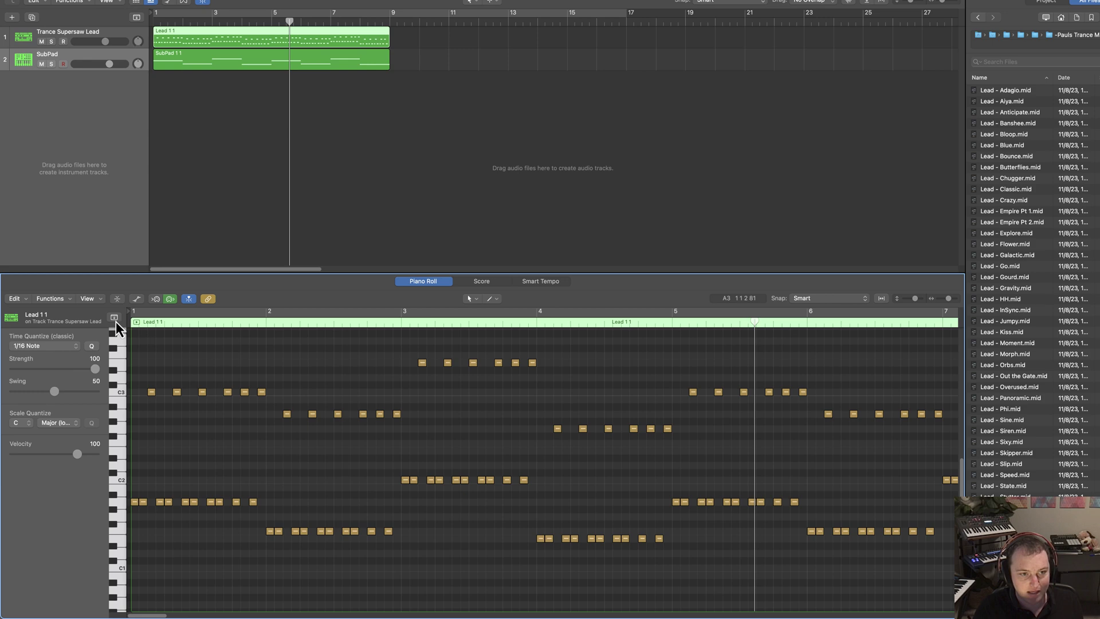
Step: Play the scale-quantized lead with the SubPad from bar 1, viewing all eight bars in the Piano Roll
{"action": "key", "text": "Return"}
{"action": "key", "text": "space"}
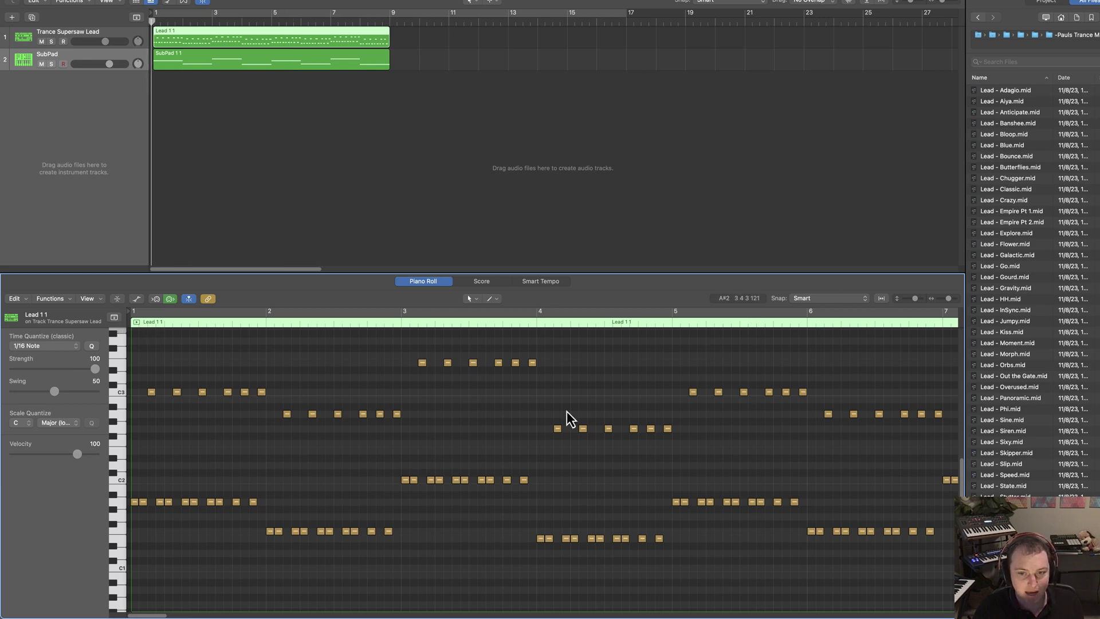
{"action": "left_click_drag", "start_coordinate": [950, 298], "coordinate": [946, 300]}
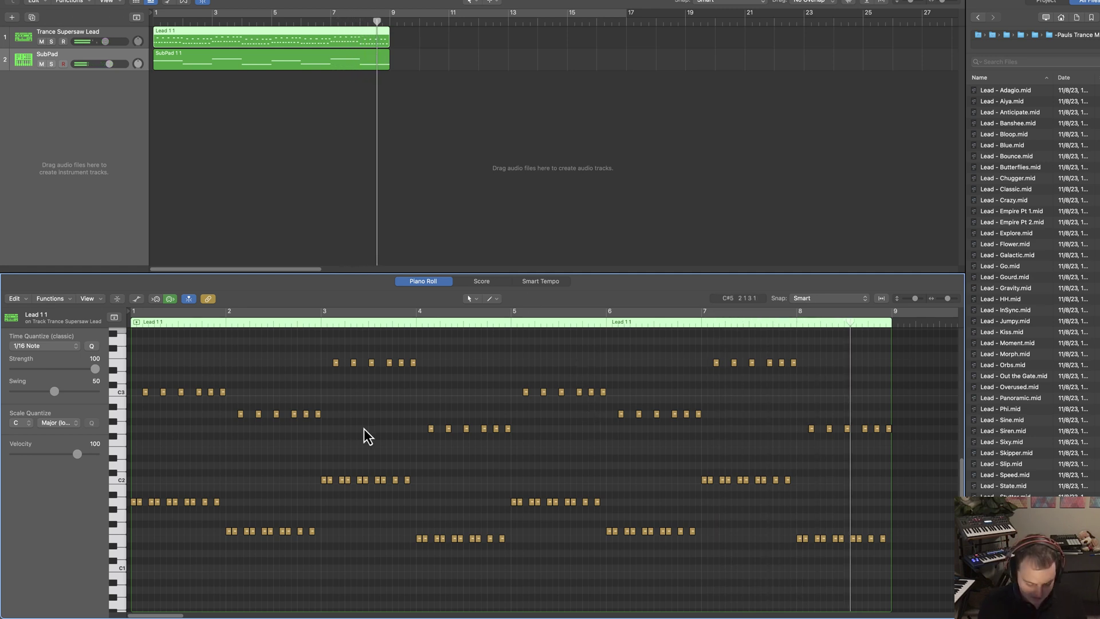
Step: Transpose all the lead notes up one octave
{"action": "key", "text": "super+a"}
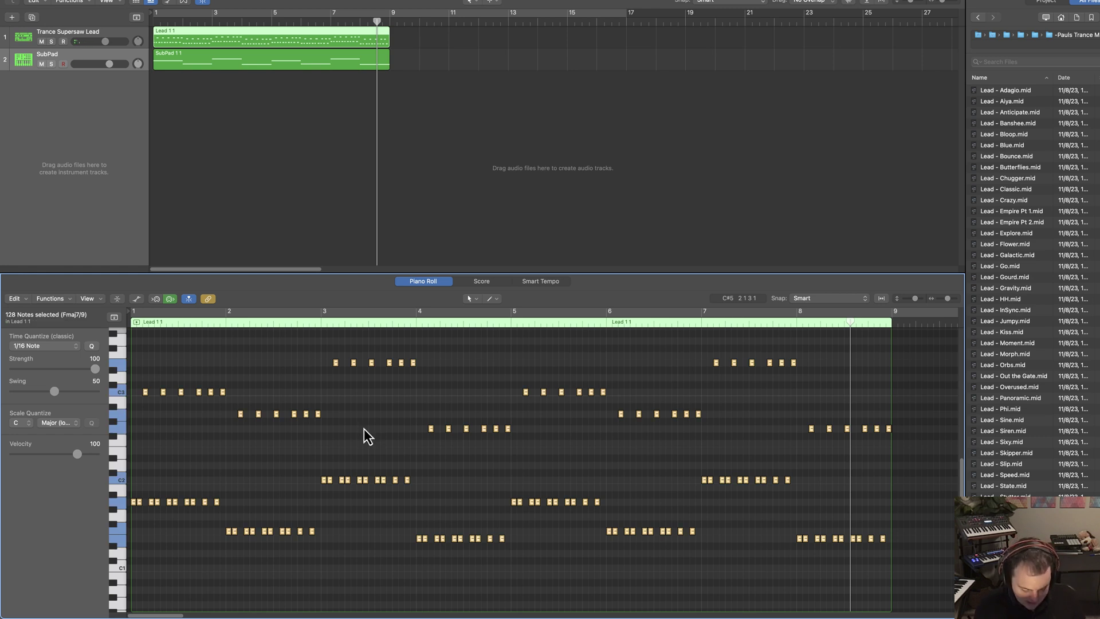
{"action": "key", "text": "alt+shift+Up"}
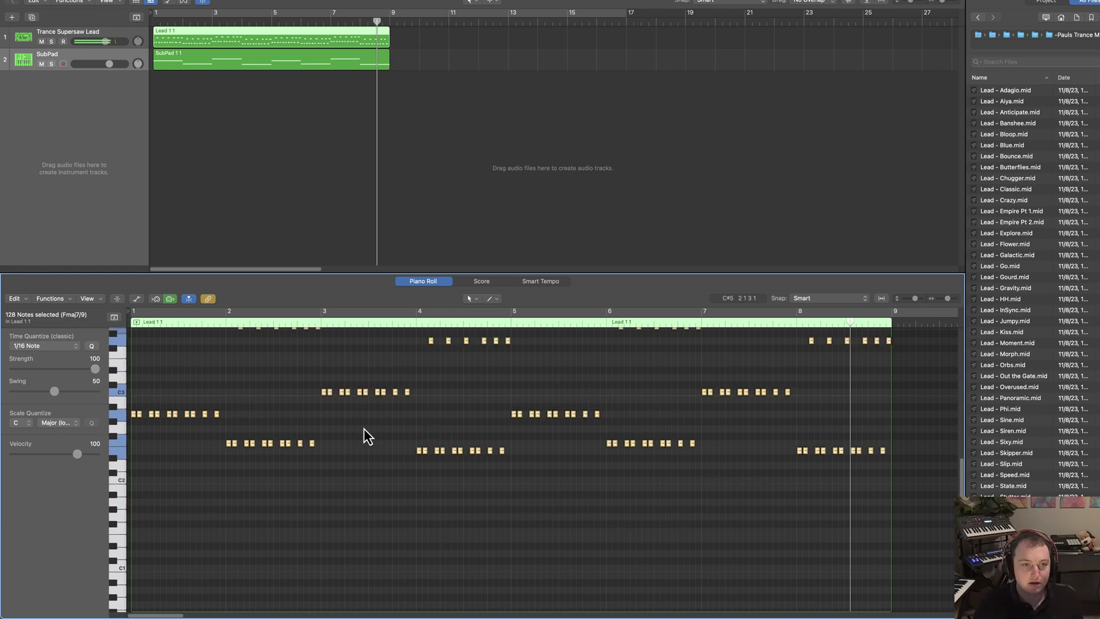
{"action": "scroll", "coordinate": [207, 378], "scroll_direction": "up", "scroll_amount": 3}
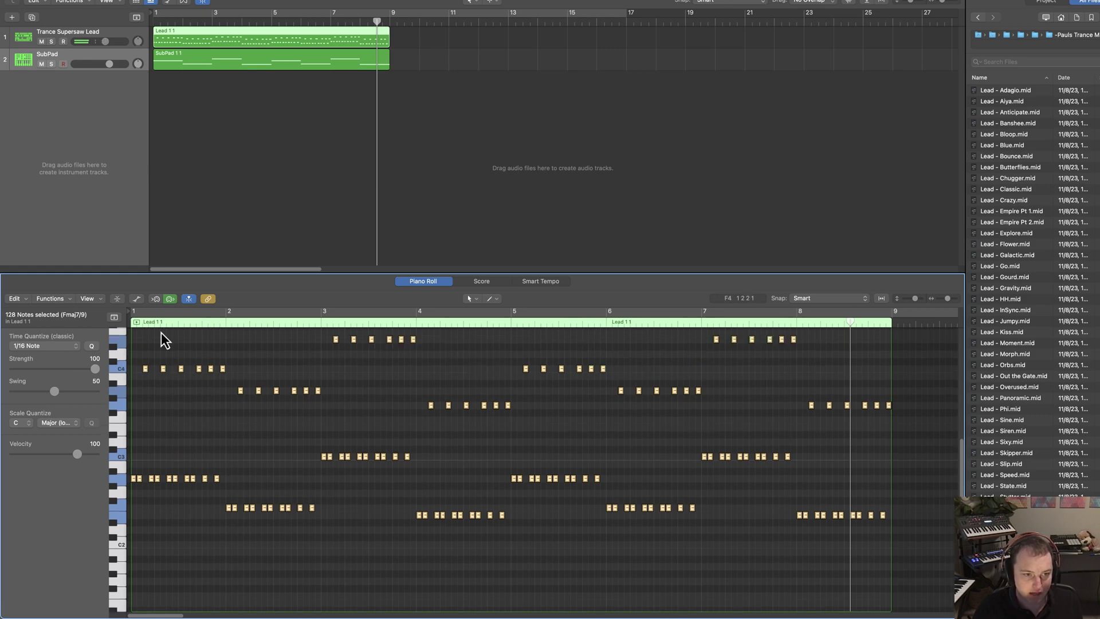
Step: Play the raised lead with the SubPad from bar 1, then stop playback
{"action": "left_click", "coordinate": [159, 332]}
{"action": "left_click", "coordinate": [149, 322]}
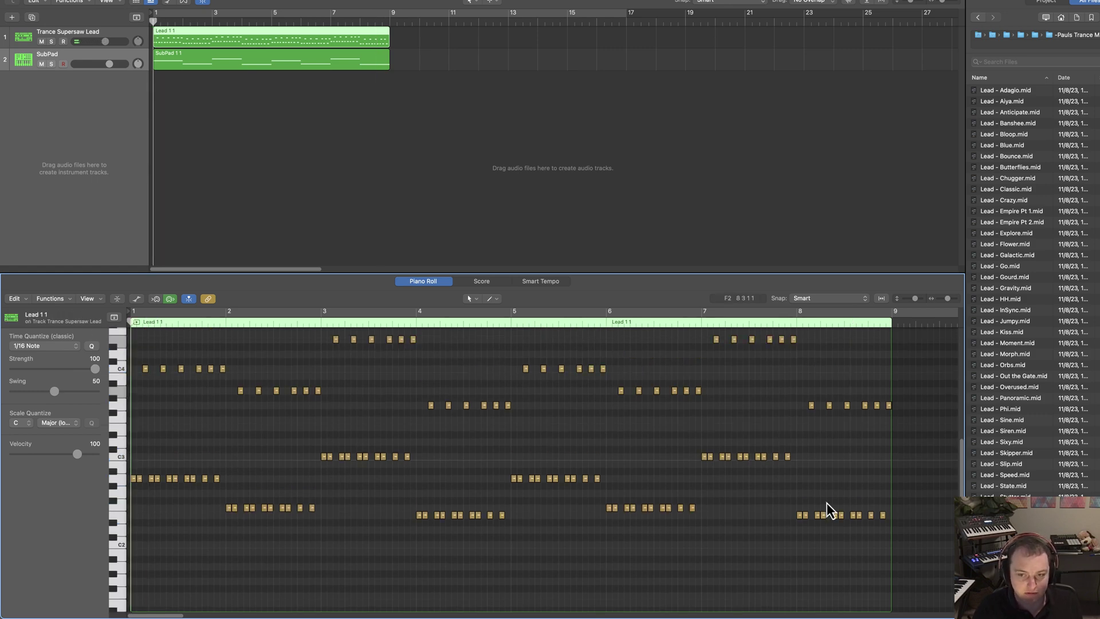
{"action": "scroll", "coordinate": [830, 510], "scroll_direction": "up", "scroll_amount": 2}
{"action": "key", "text": "space"}
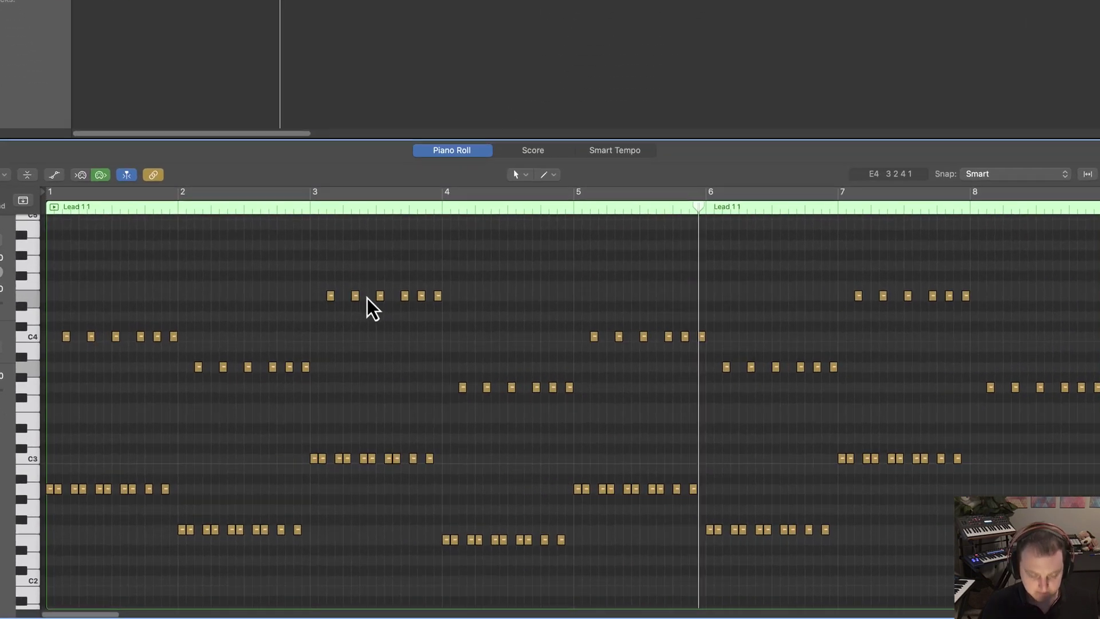
{"action": "key", "text": "space"}
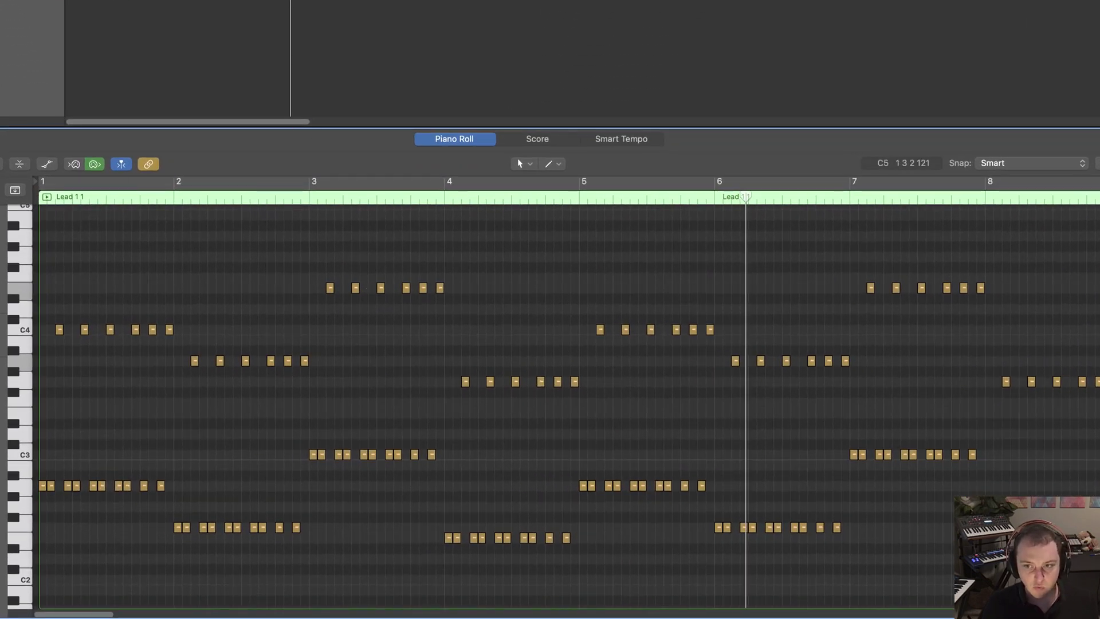
Step: Select the upper C4 notes in bar 1 of the lead, then briefly start and stop playback
{"action": "key", "text": "super+Right"}
{"action": "key", "text": "super+Right"}
{"action": "key", "text": "super+Right"}
{"action": "key", "text": "super+Right"}
{"action": "key", "text": "super+Right"}
{"action": "key", "text": "super+Left"}
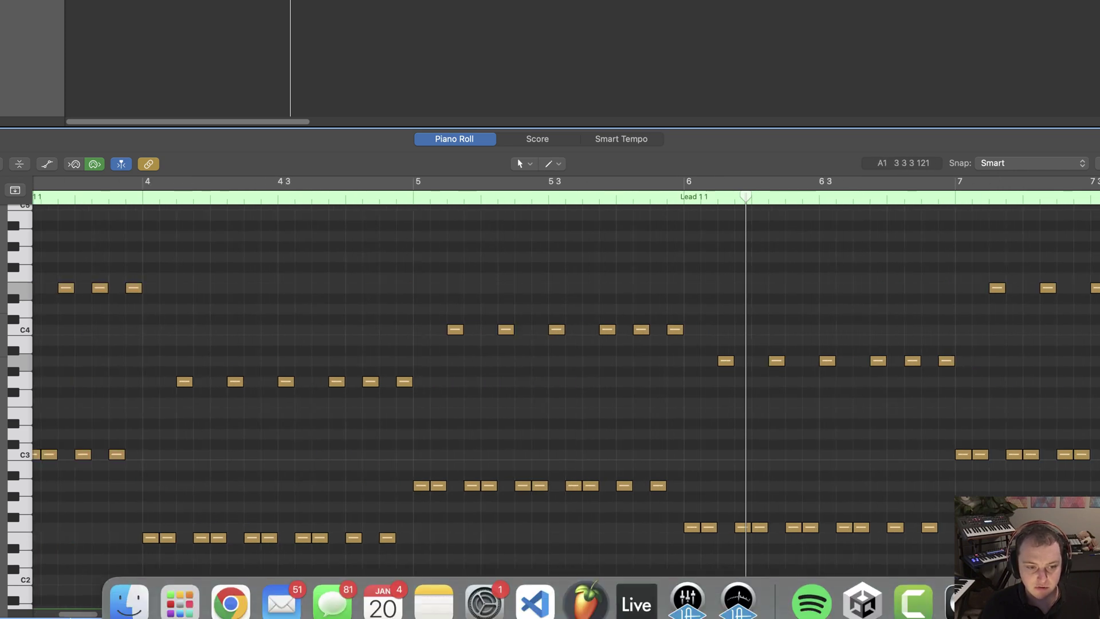
{"action": "left_click_drag", "start_coordinate": [70, 616], "coordinate": [45, 617]}
{"action": "left_click_drag", "start_coordinate": [326, 309], "coordinate": [35, 319]}
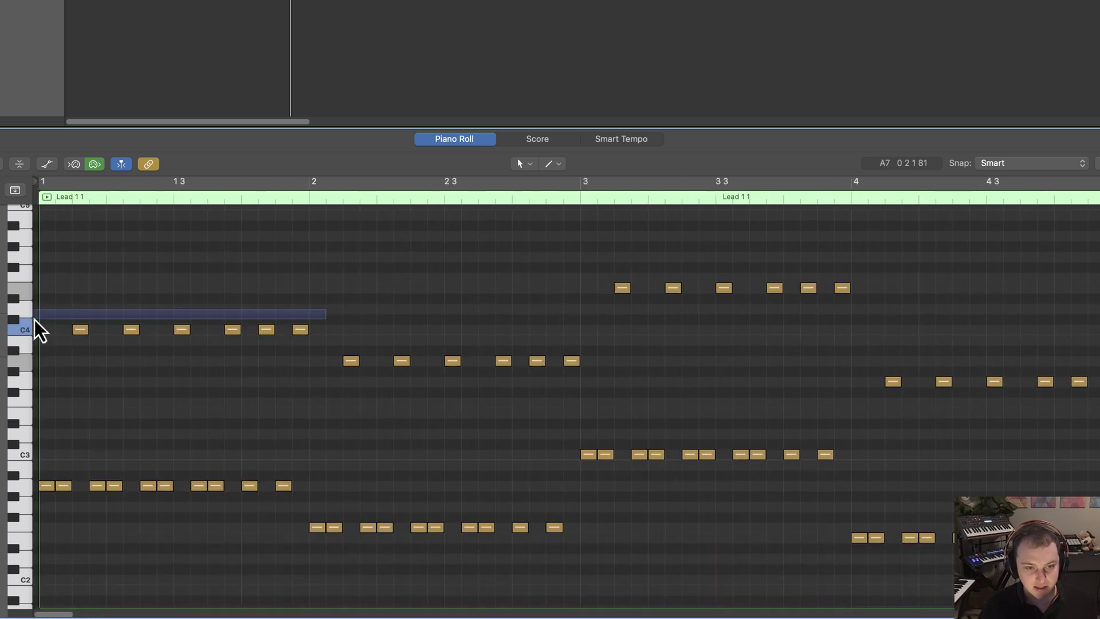
{"action": "left_click", "coordinate": [23, 329]}
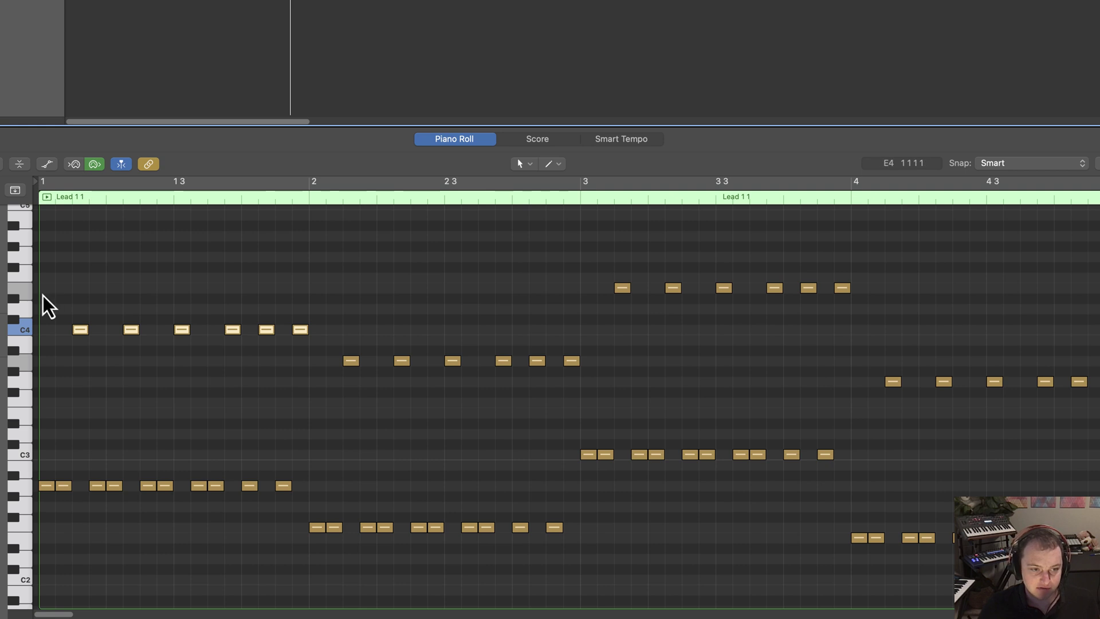
{"action": "key", "text": "space"}
{"action": "key", "text": "space"}
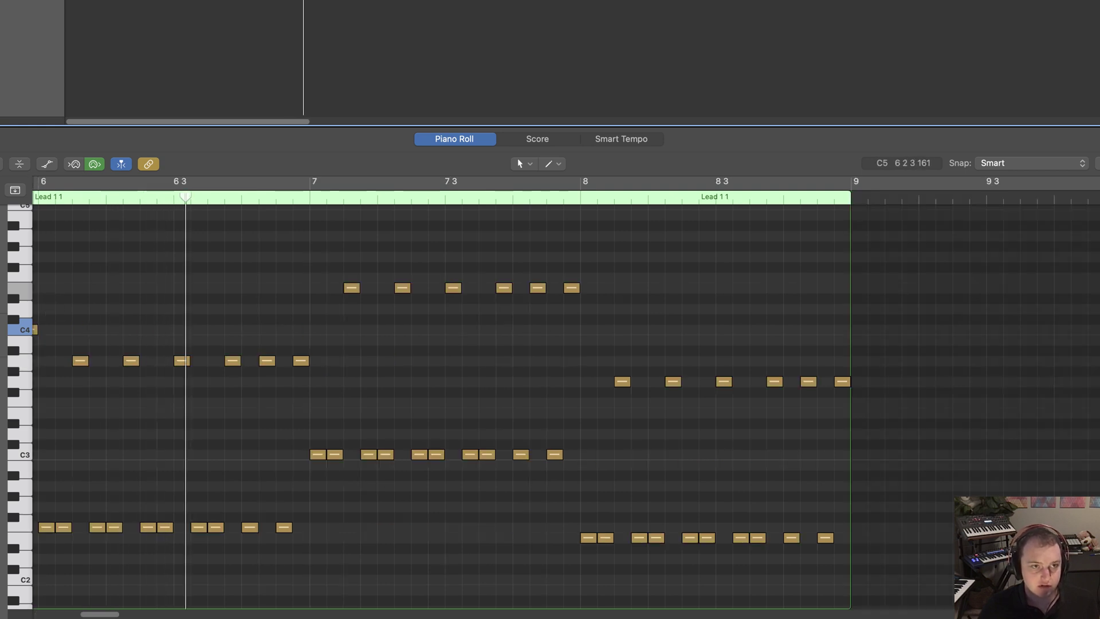
Step: Enable Play From Last Locate Position, turn off Play From Cycle, and test playback from bar 1
{"action": "key", "text": "Return"}
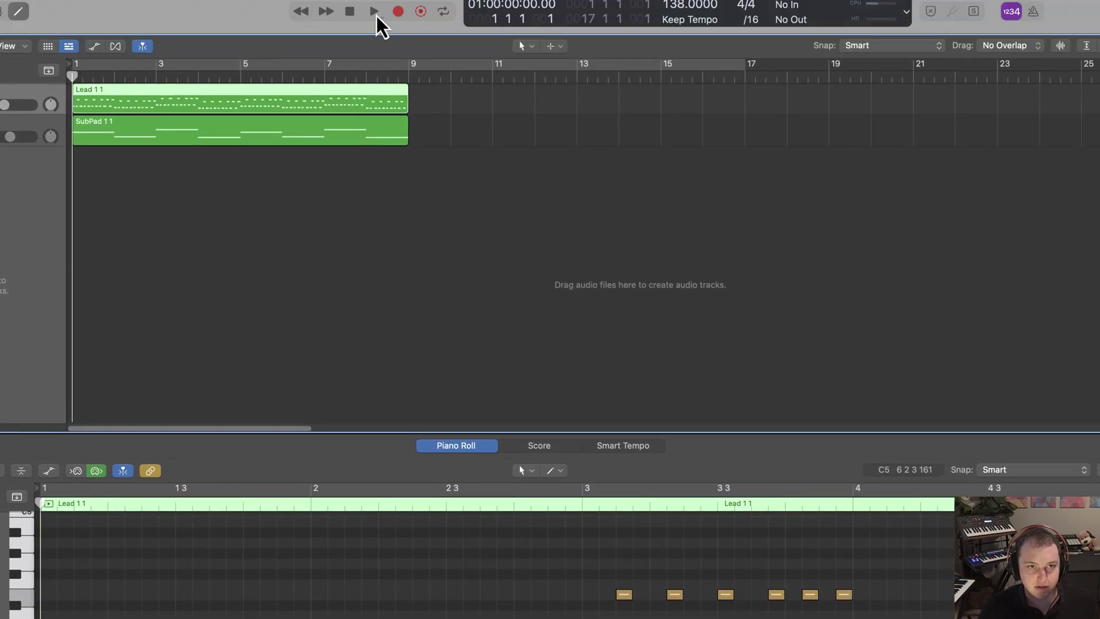
{"action": "right_click", "coordinate": [373, 12]}
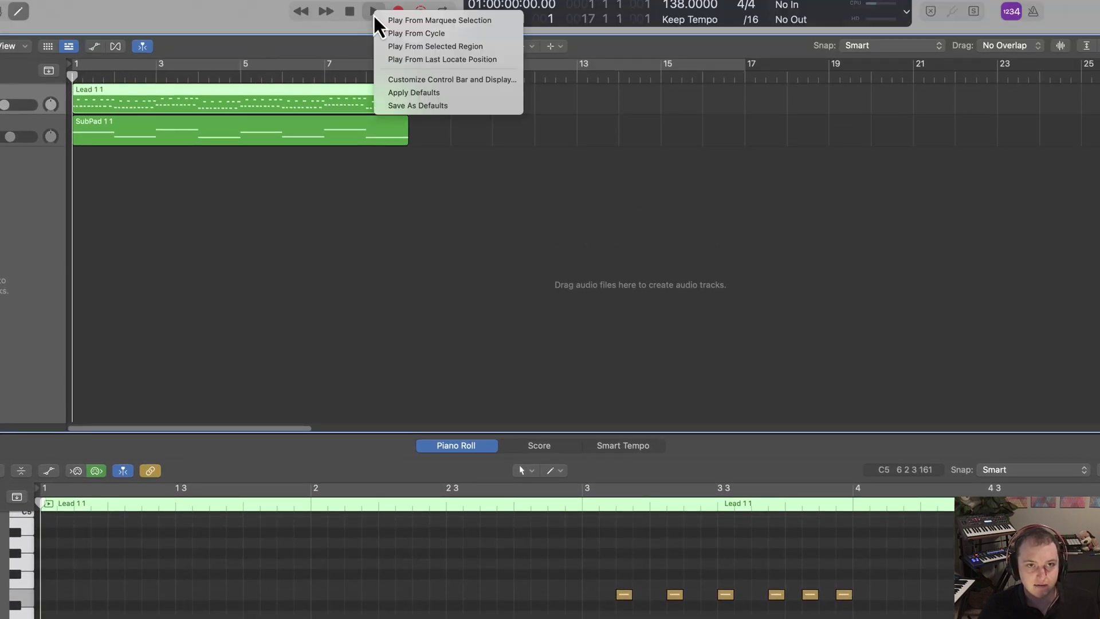
{"action": "left_click", "coordinate": [406, 59]}
{"action": "right_click", "coordinate": [373, 12]}
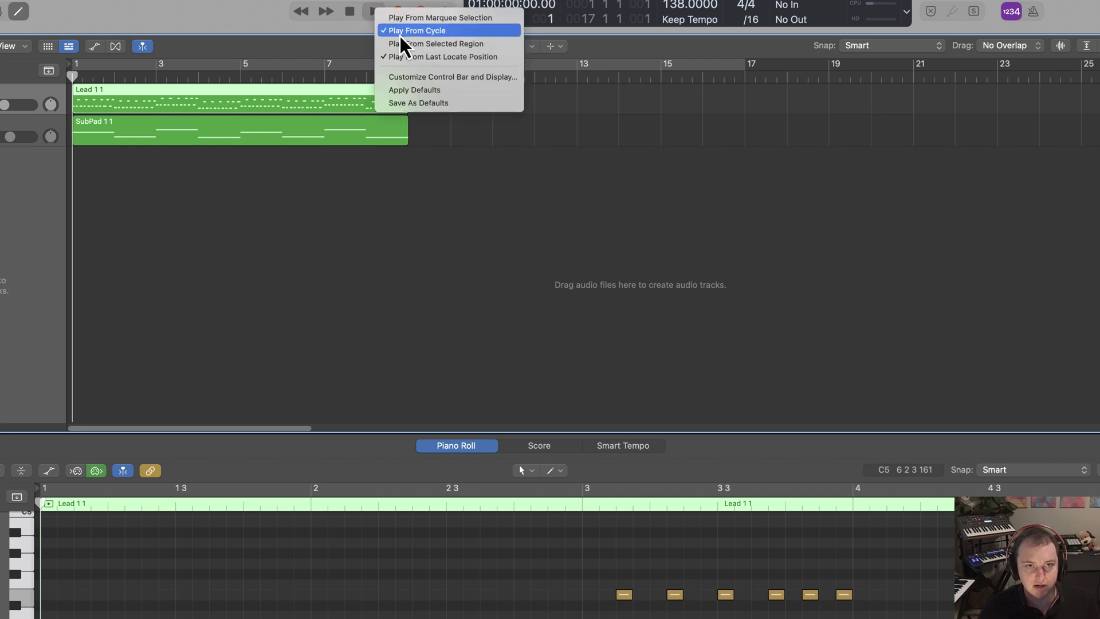
{"action": "left_click", "coordinate": [400, 34]}
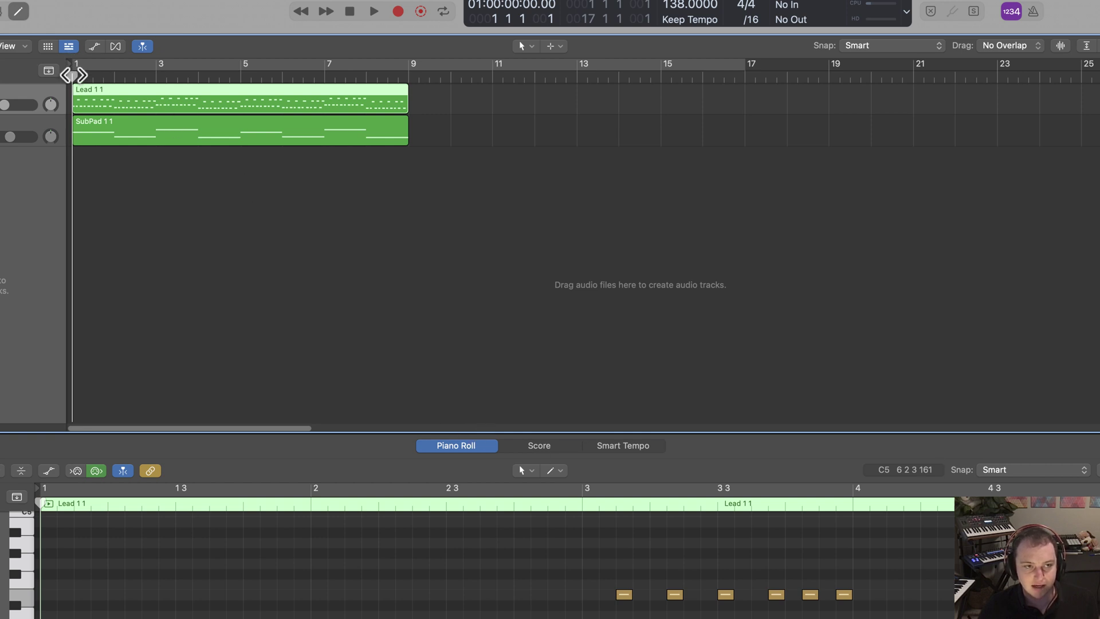
{"action": "key", "text": "space"}
{"action": "key", "text": "space"}
{"action": "key", "text": "space"}
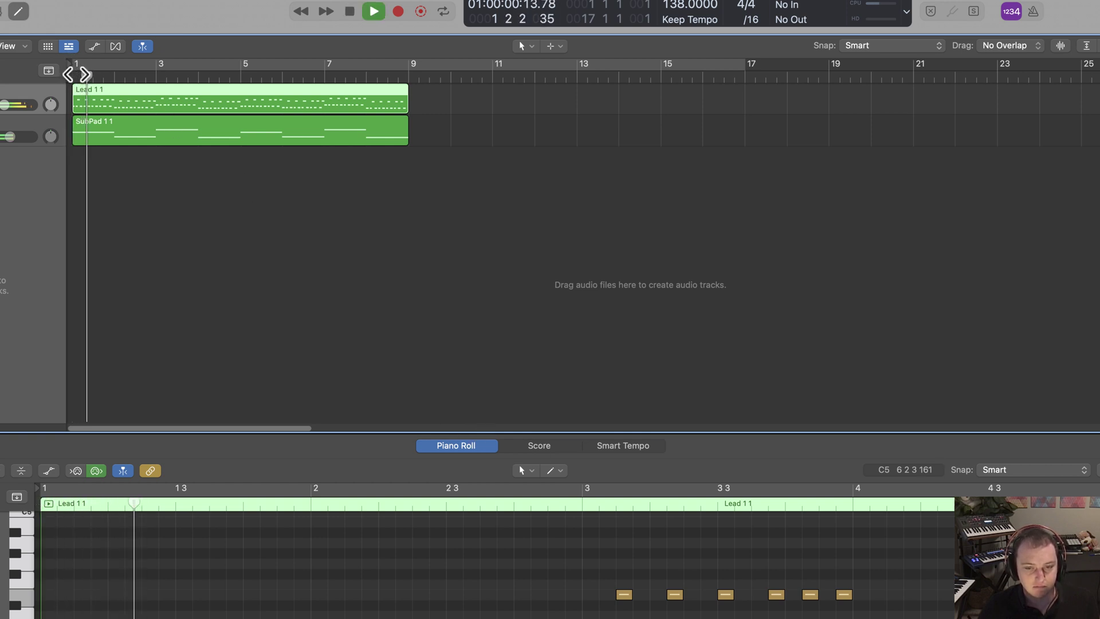
{"action": "key", "text": "space"}
Step: Try lowering the selected upper notes in bar 1 from C4 to A3
{"action": "key", "text": "super+Right"}
{"action": "key", "text": "super+Right"}
{"action": "key", "text": "super+Right"}
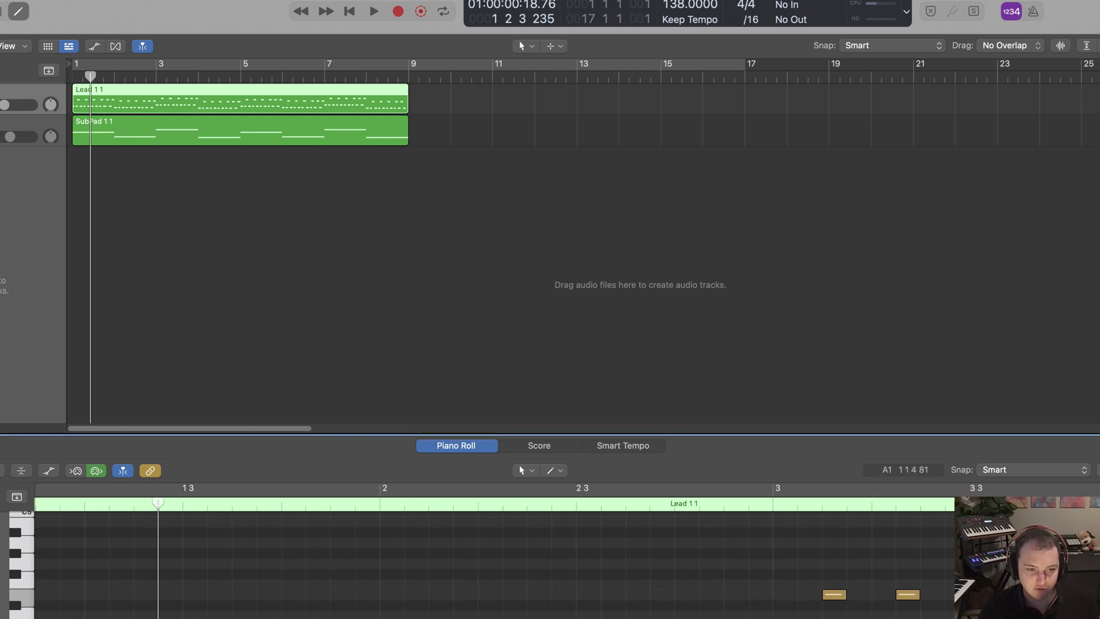
{"action": "scroll", "coordinate": [327, 571], "scroll_direction": "left", "scroll_amount": 2}
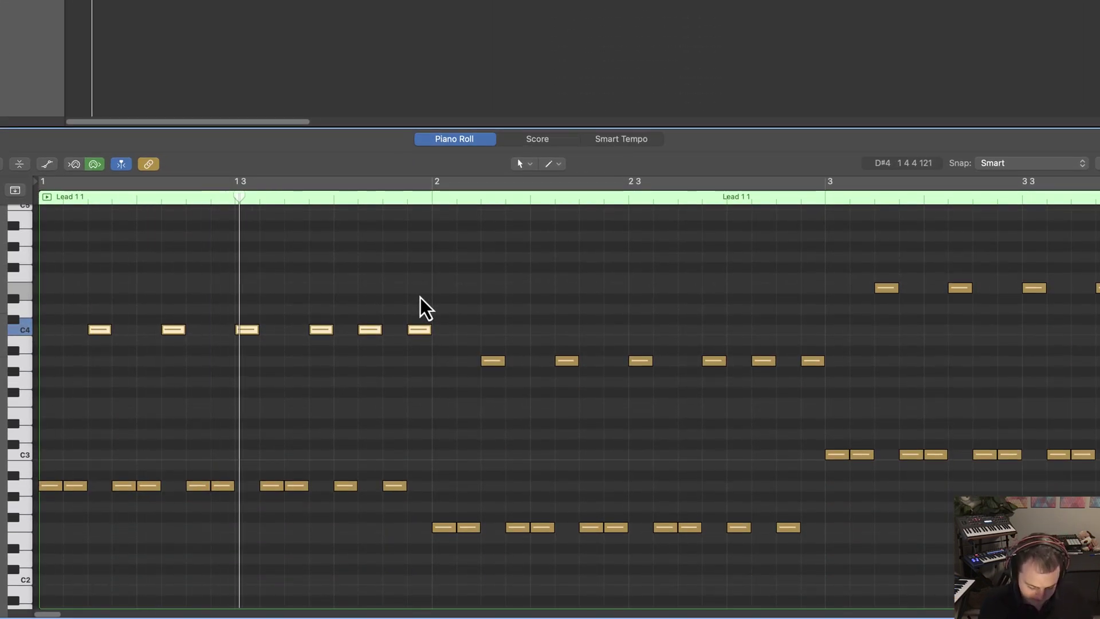
{"action": "key", "text": "alt+Down"}
{"action": "key", "text": "alt+Down"}
{"action": "key", "text": "alt+Down"}
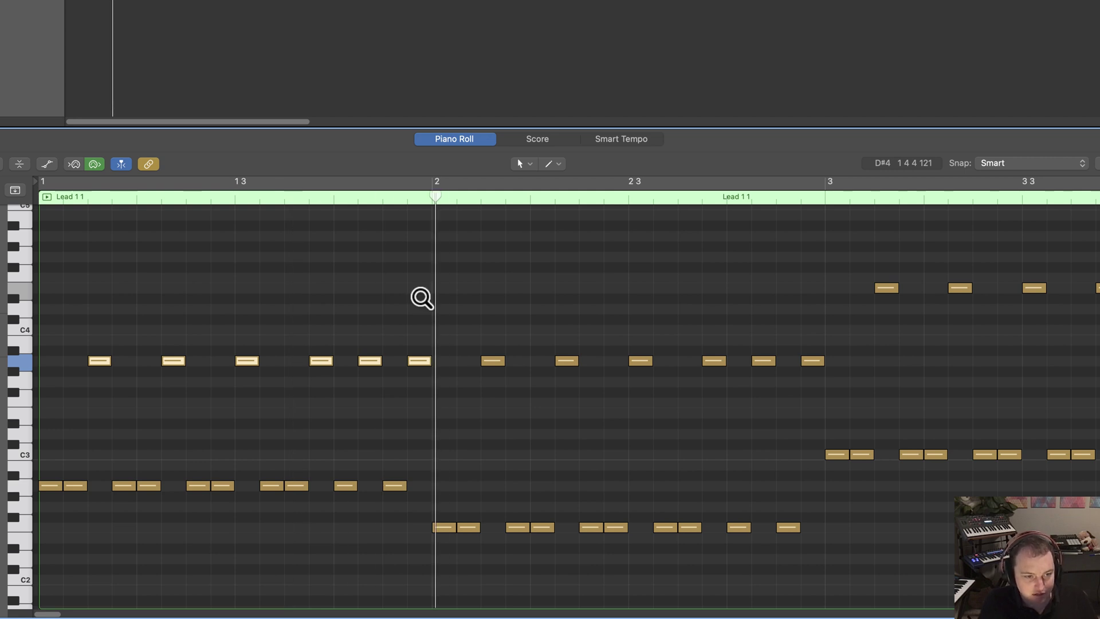
Step: Try the selected upper notes of bar 1 at E4 and listen to them with playback
{"action": "key", "text": "alt+Up"}
{"action": "key", "text": "alt+Up"}
{"action": "key", "text": "alt+Up"}
{"action": "key", "text": "alt+Up"}
{"action": "key", "text": "alt+Up"}
{"action": "key", "text": "alt+Up"}
{"action": "key", "text": "alt+Up"}
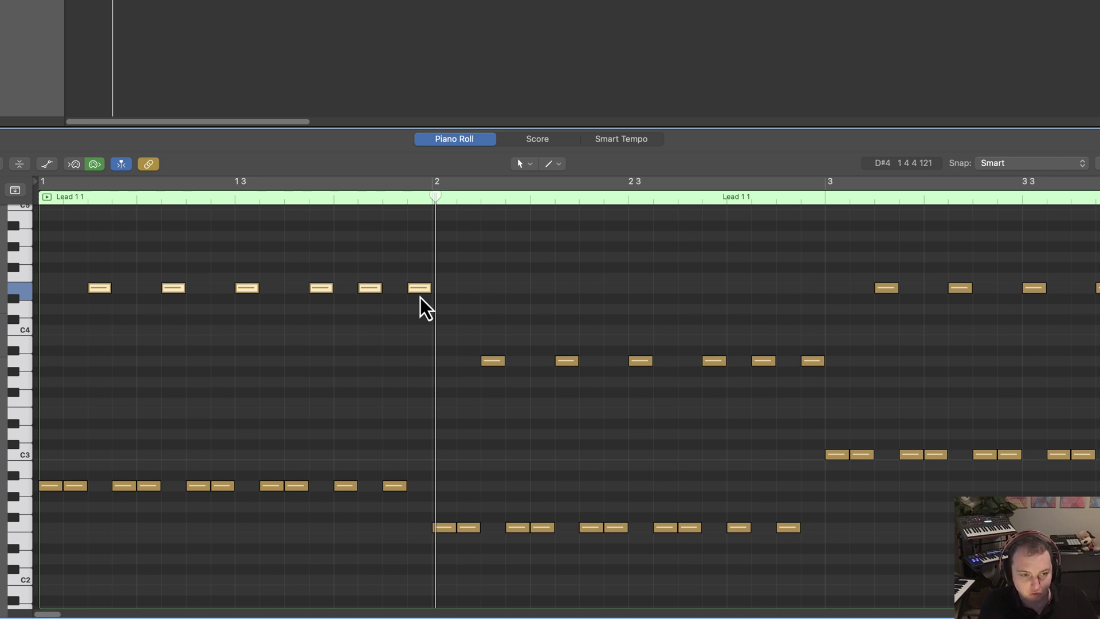
{"action": "key", "text": "space"}
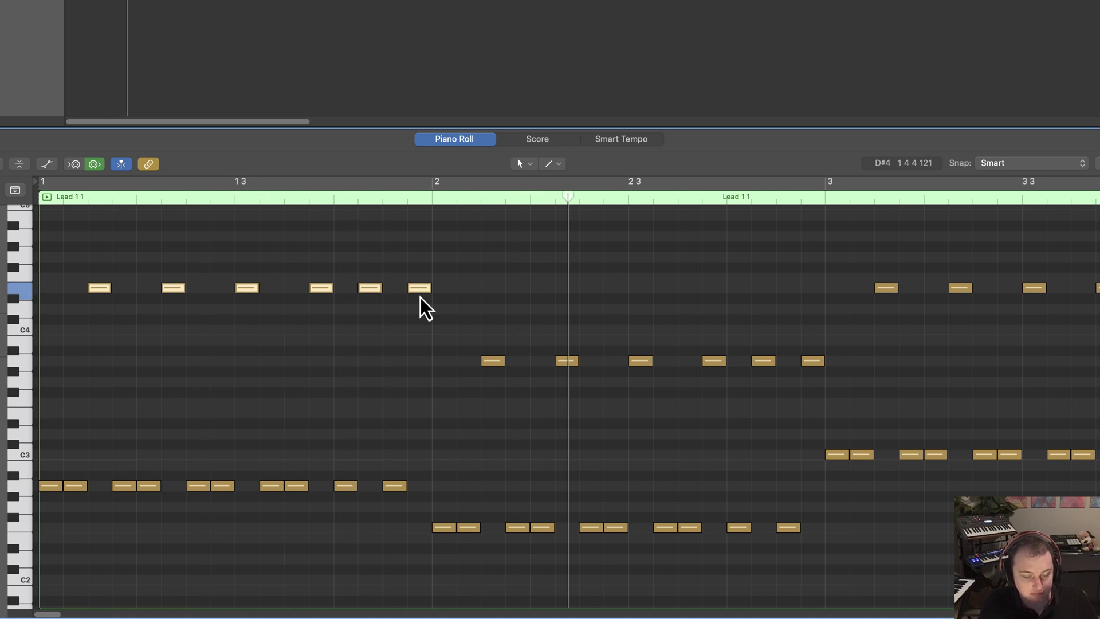
Step: Return the selected upper notes of bar 1 to C4
{"action": "key", "text": "alt+Down"}
{"action": "key", "text": "alt+Down"}
{"action": "key", "text": "alt+Down"}
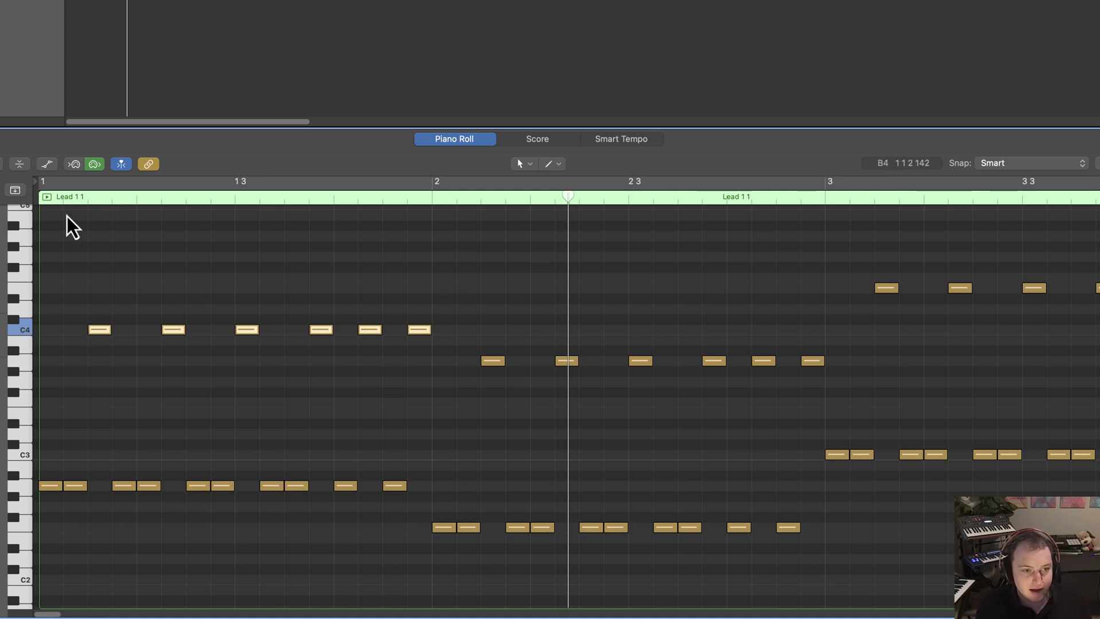
Step: Play the lead from bar 1 with more bars in view in the Piano Roll, then stop
{"action": "left_click", "coordinate": [46, 198]}
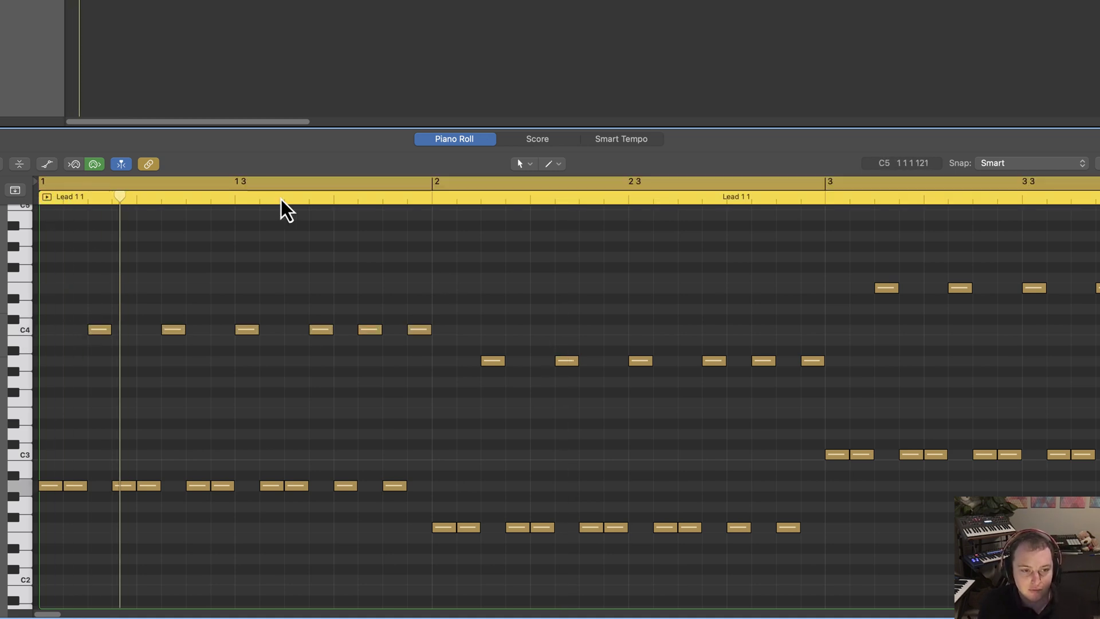
{"action": "key", "text": "space"}
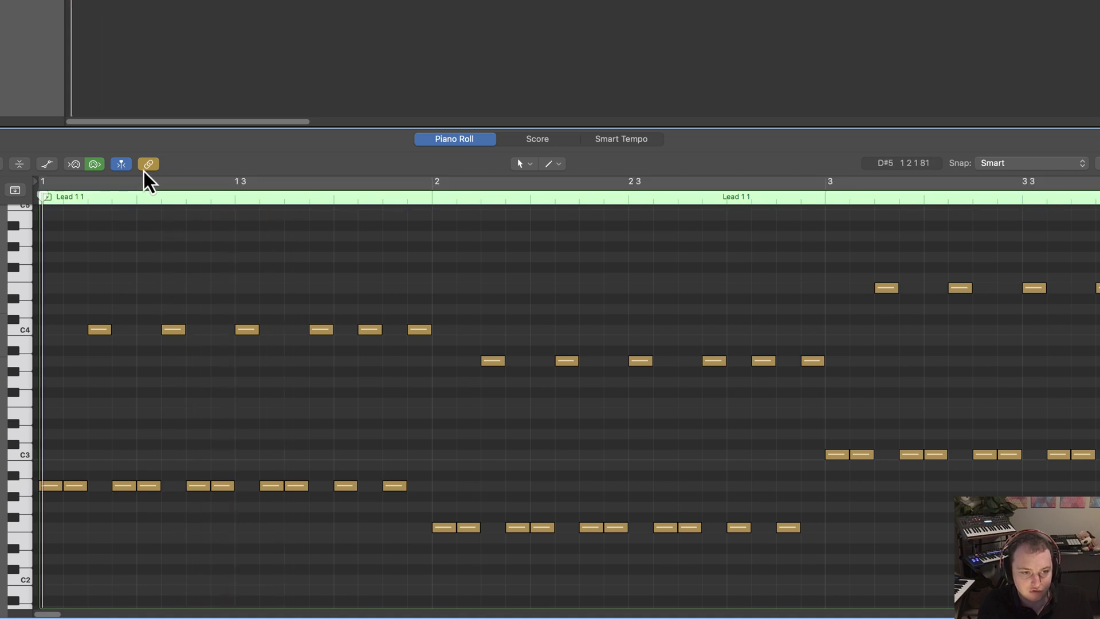
{"action": "key", "text": "super+Left"}
{"action": "key", "text": "super+Left"}
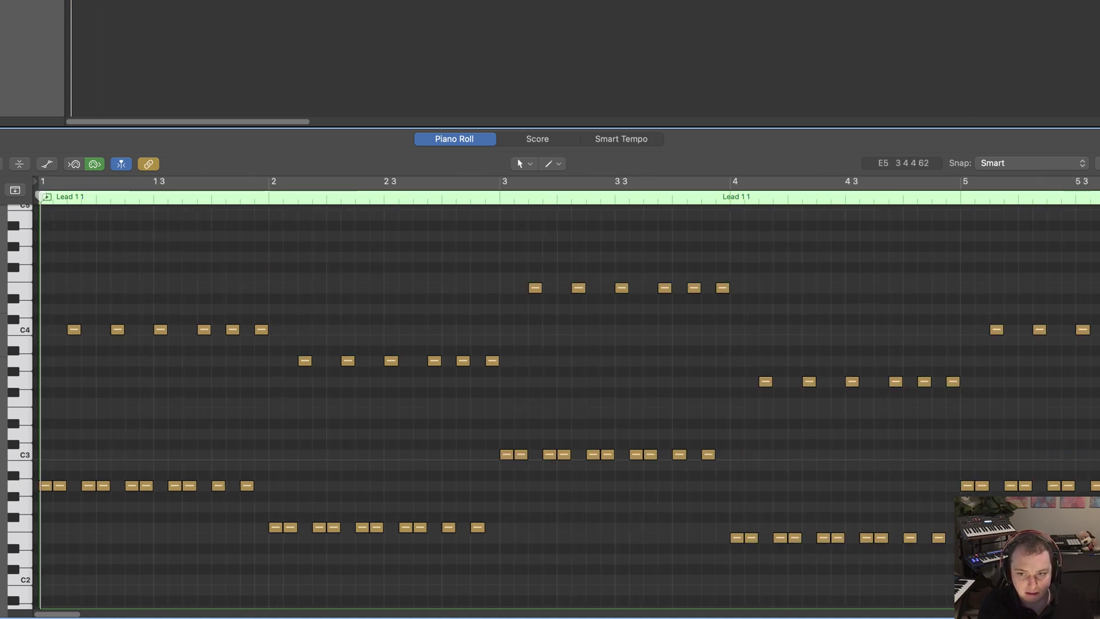
{"action": "key", "text": "space"}
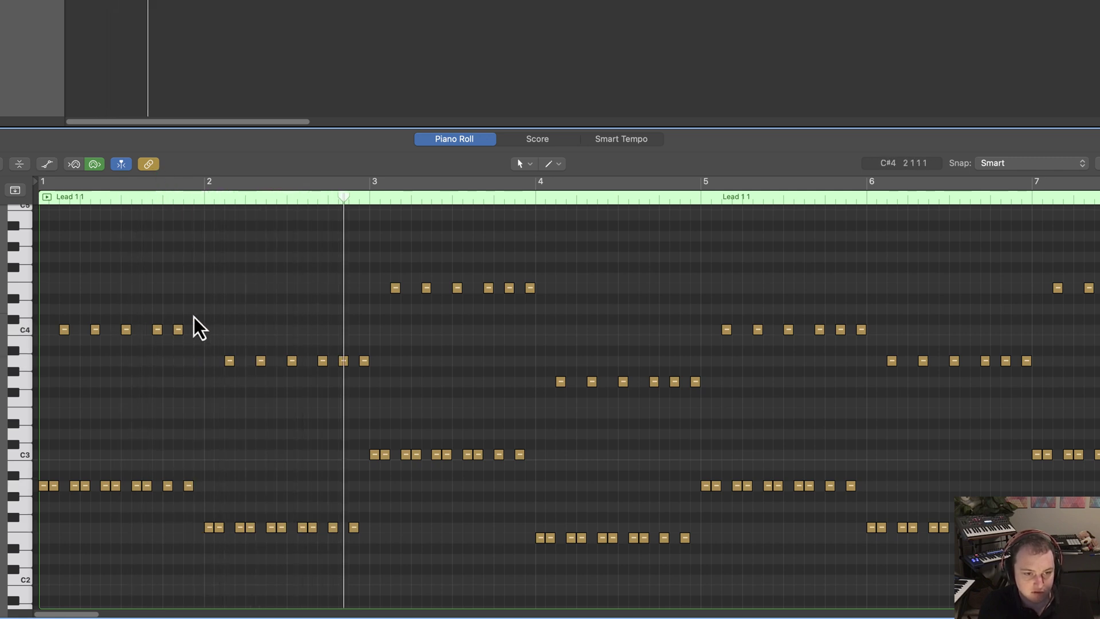
Step: Lower the fifth upper note in bar 1 to B3 and the sixth to A3
{"action": "left_click", "coordinate": [179, 330]}
{"action": "key", "text": "alt+Down"}
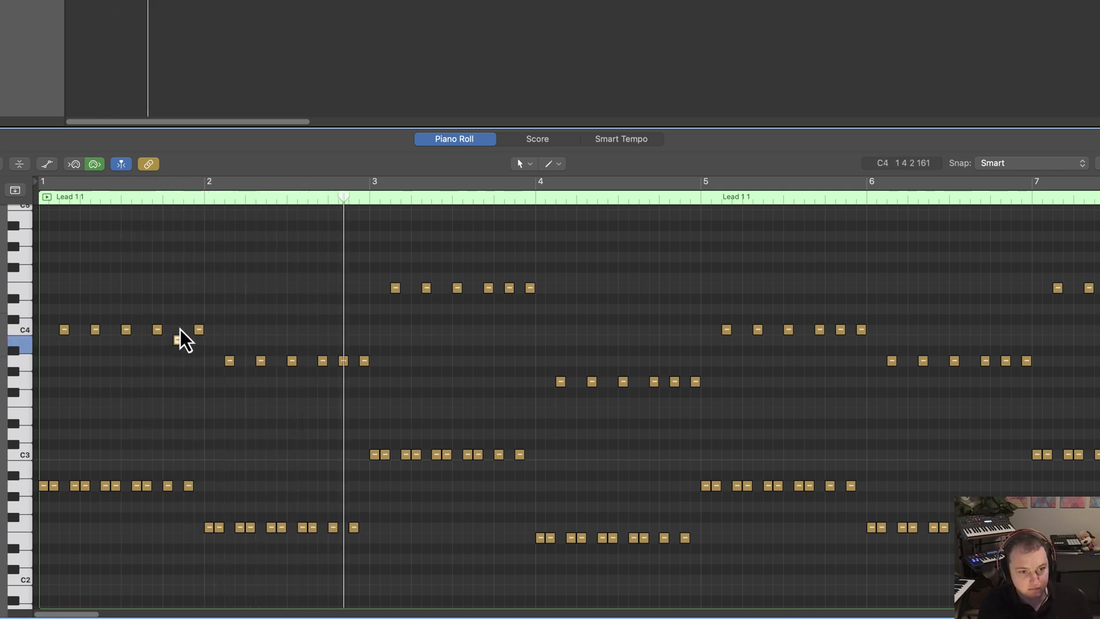
{"action": "left_click", "coordinate": [199, 330]}
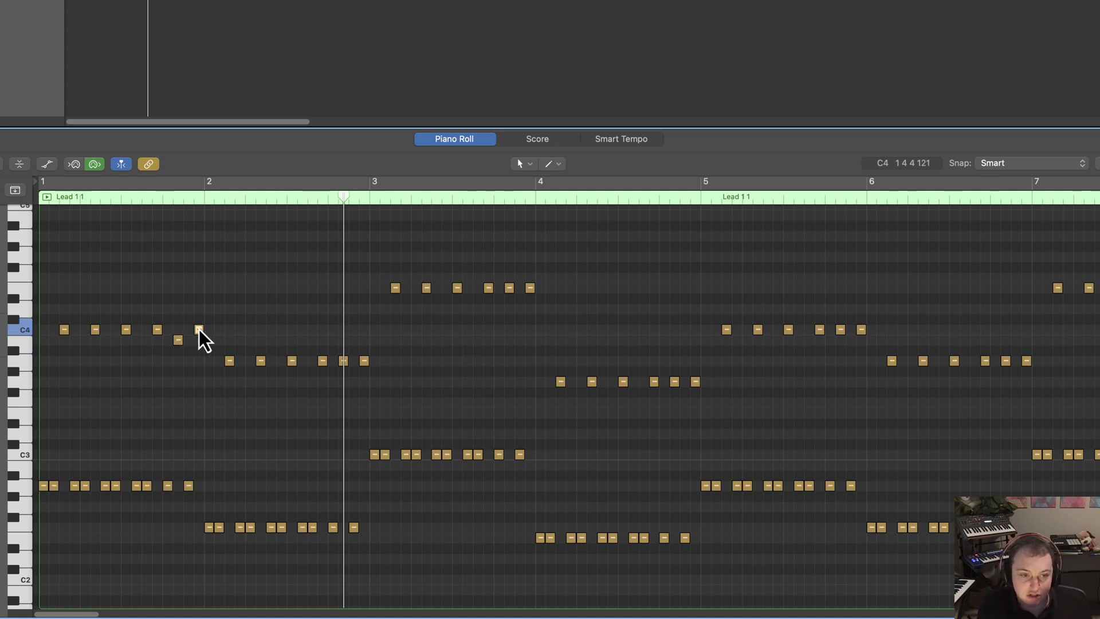
{"action": "key", "text": "alt+Down"}
{"action": "key", "text": "alt+Down"}
{"action": "key", "text": "alt+Down"}
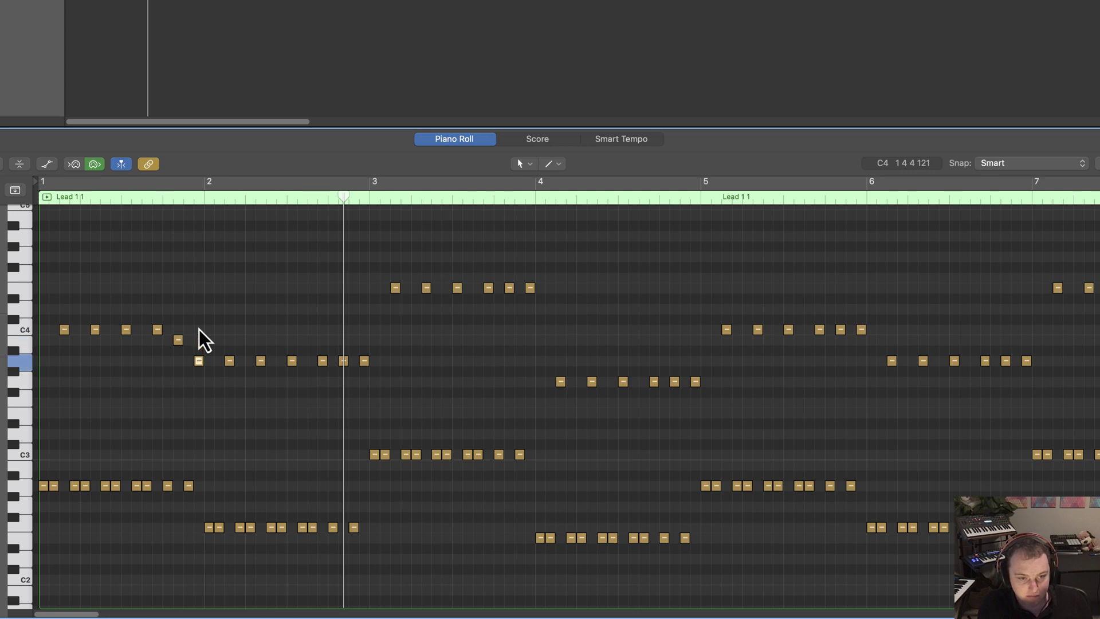
Step: Play the lead from bar 1 to hear the descending upper notes, and deselect the edited note
{"action": "left_click_drag", "start_coordinate": [46, 200], "coordinate": [5, 203]}
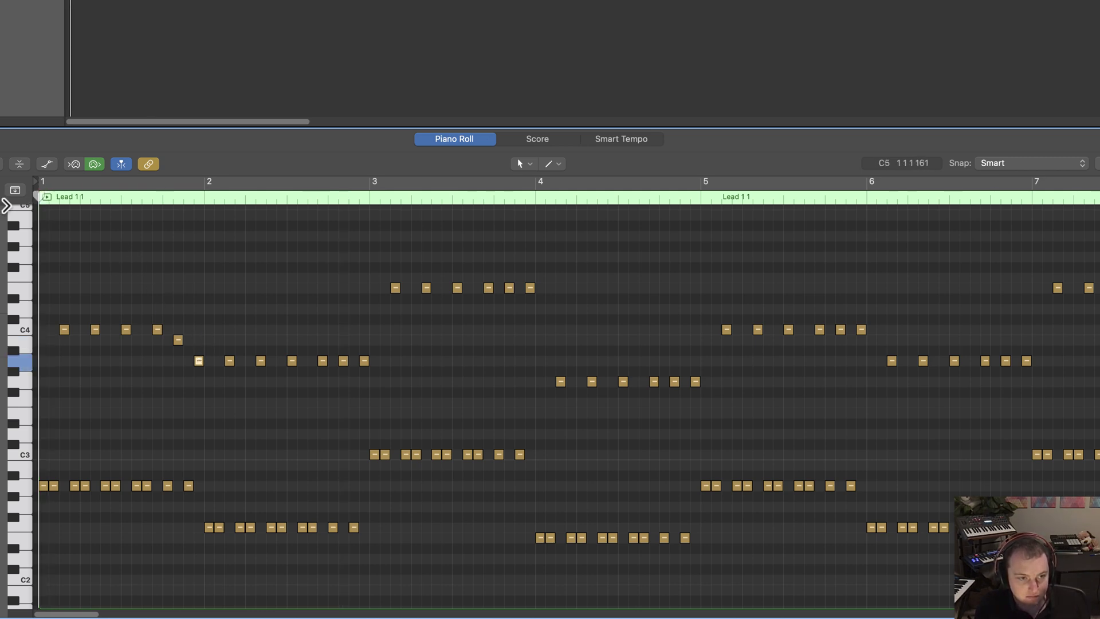
{"action": "key", "text": "space"}
{"action": "left_click", "coordinate": [219, 280]}
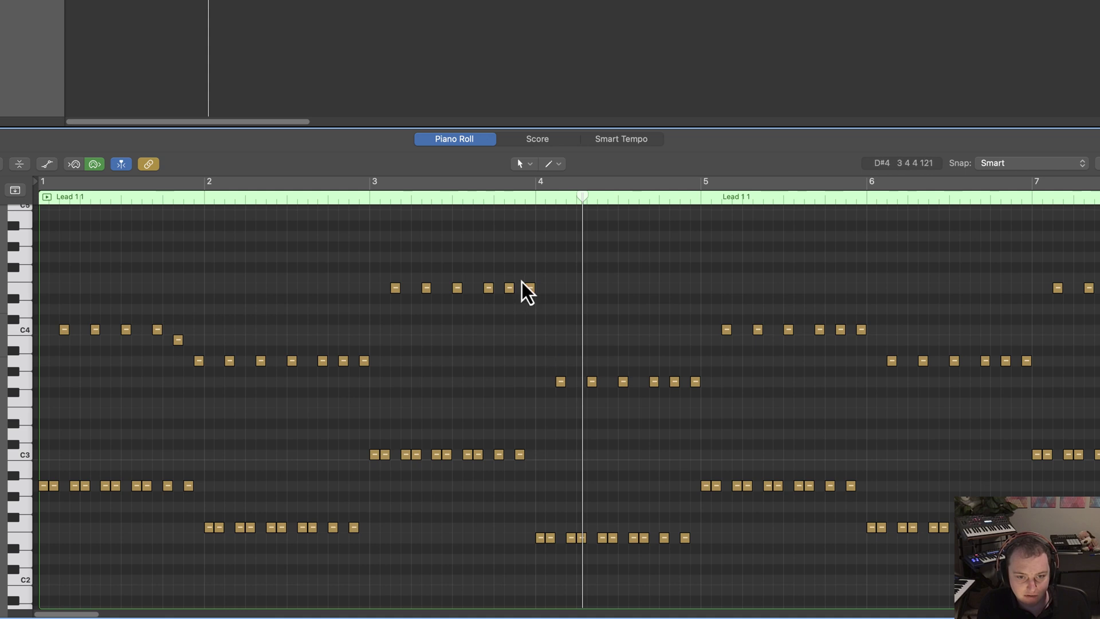
Step: Raise the six upper notes in bar 4 to B3, checking that pitch on the piano keyboard first
{"action": "left_click_drag", "start_coordinate": [559, 365], "coordinate": [710, 397]}
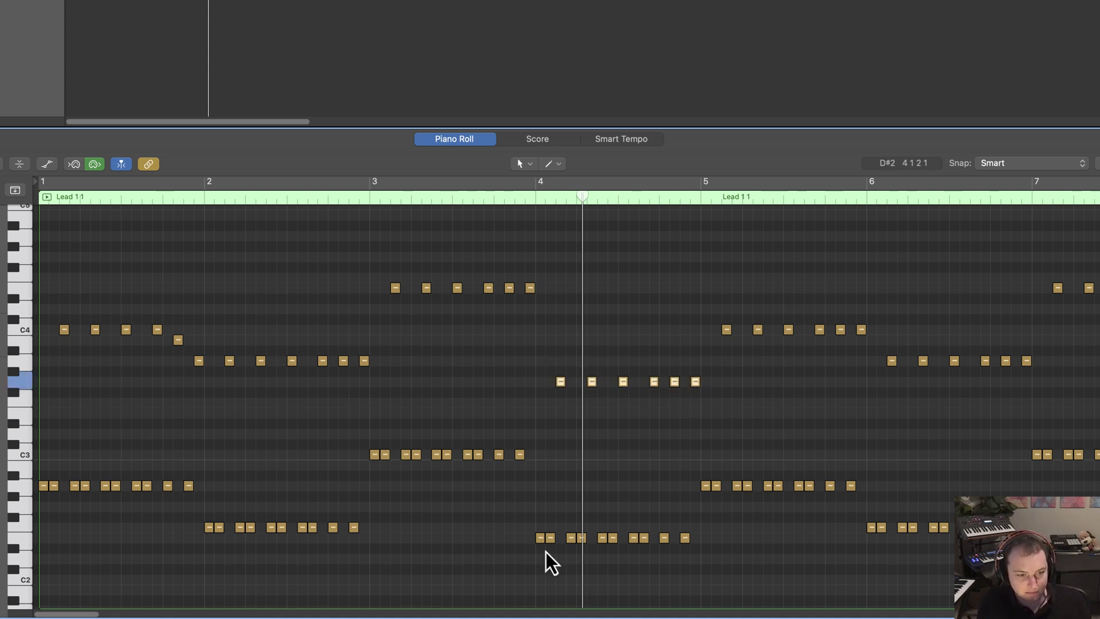
{"action": "mouse_move", "coordinate": [543, 544]}
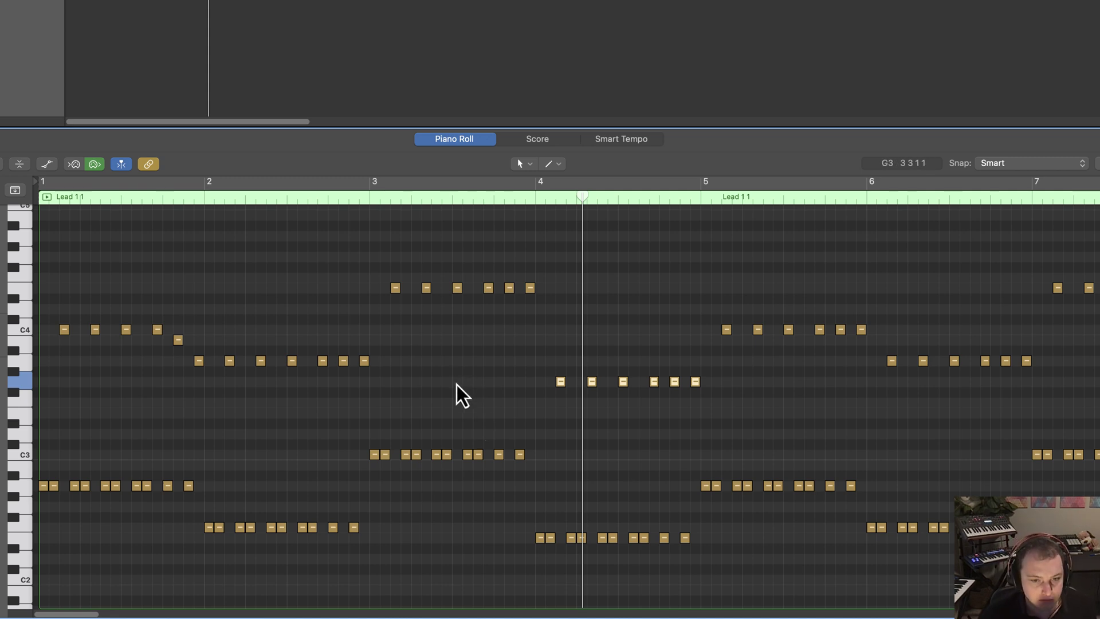
{"action": "left_click", "coordinate": [26, 341]}
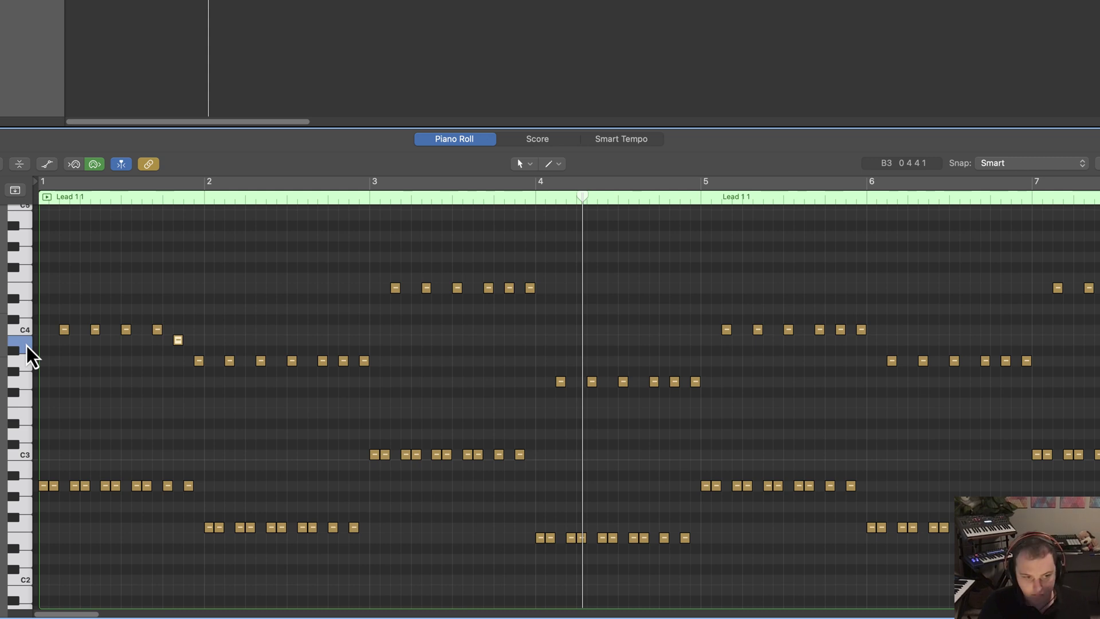
{"action": "left_click_drag", "start_coordinate": [525, 372], "coordinate": [745, 386]}
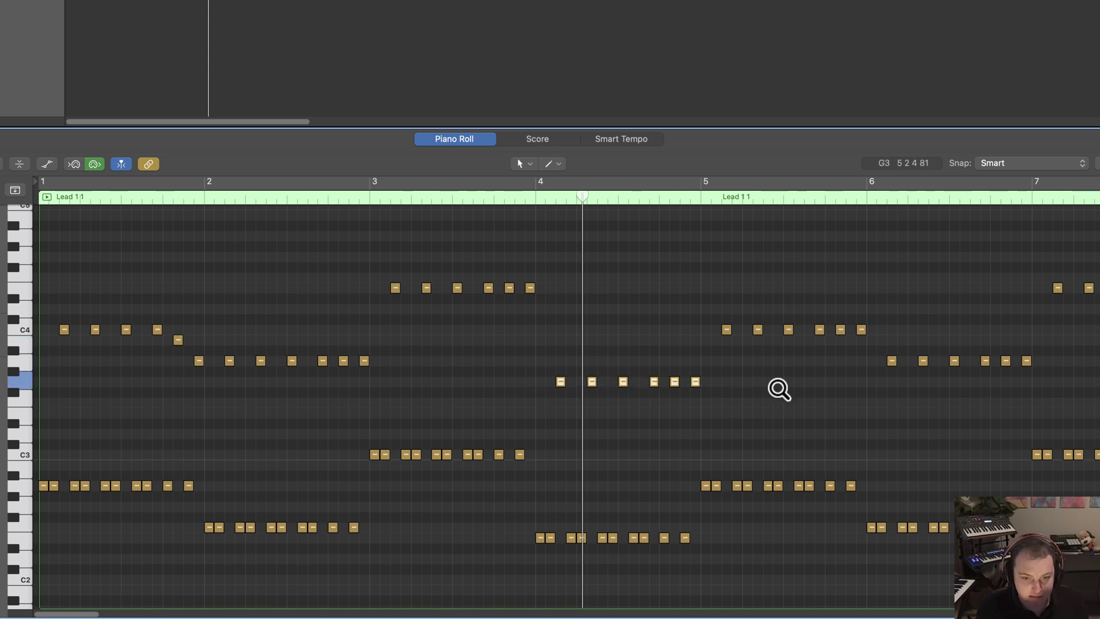
{"action": "key", "text": "alt+Up"}
{"action": "key", "text": "alt+Up"}
{"action": "key", "text": "alt+Up"}
{"action": "key", "text": "alt+Up"}
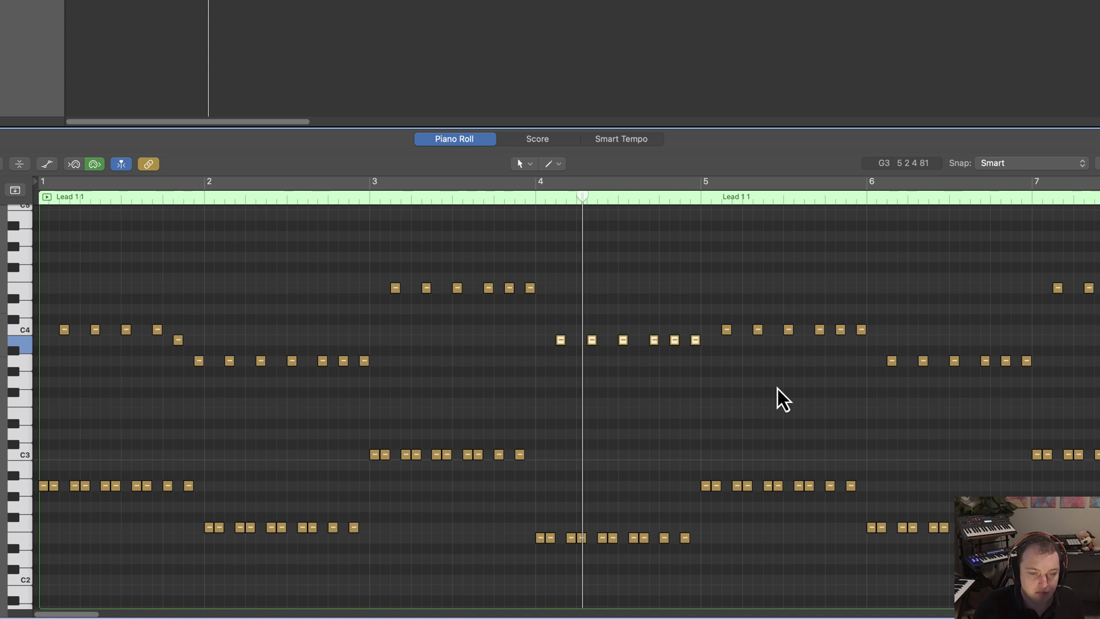
Step: Play the lead from bar 1 into bar 3, and lower bar 3's fifth upper note to D4 and its sixth to B3
{"action": "key", "text": "Return"}
{"action": "key", "text": "space"}
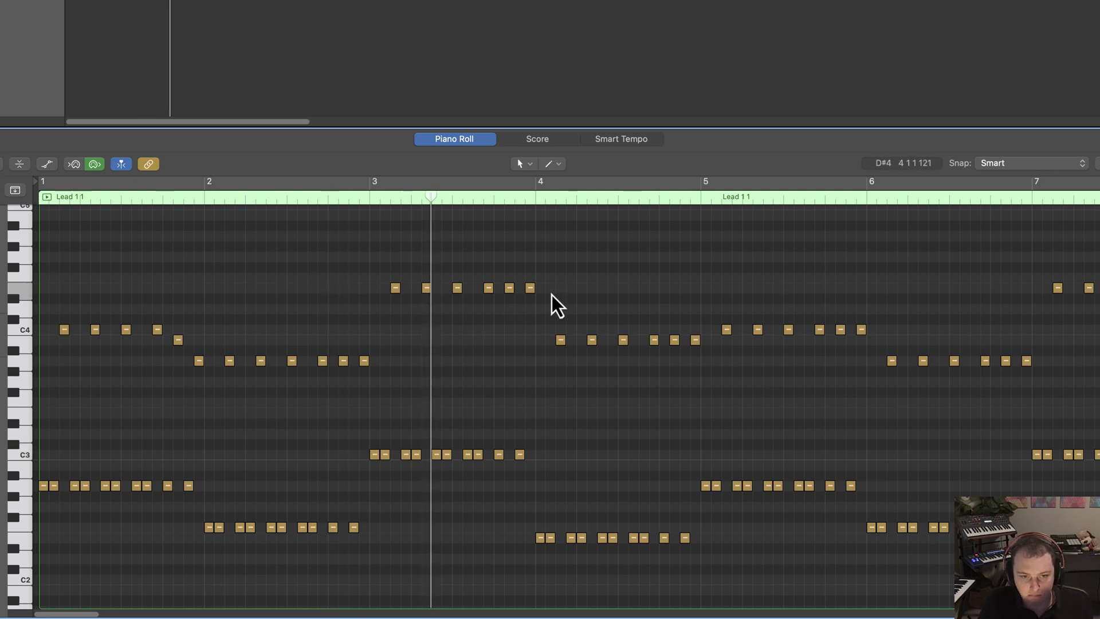
{"action": "key", "text": "space"}
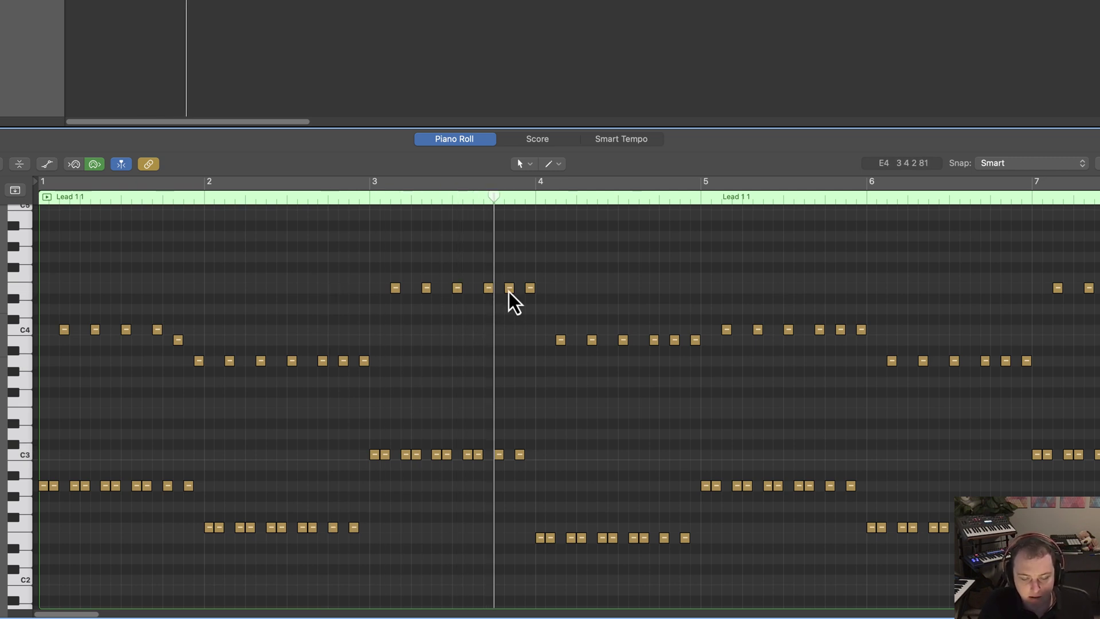
{"action": "left_click_drag", "start_coordinate": [509, 292], "coordinate": [521, 326]}
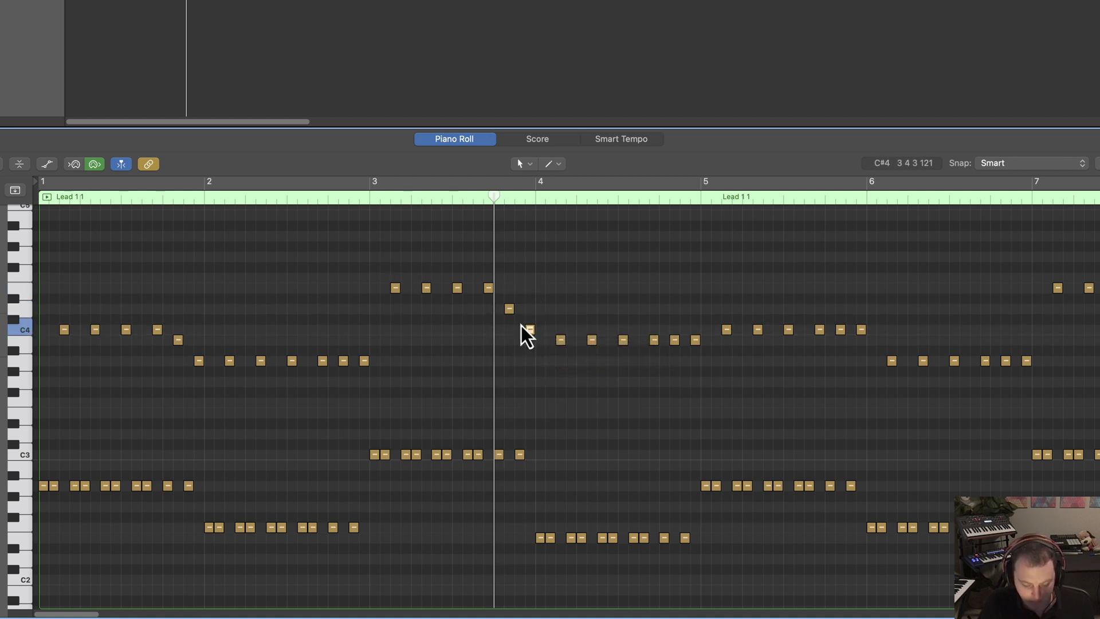
{"action": "key", "text": "alt+Down"}
Step: Play the whole lead from bar 1, stop past bar 9, and return the playhead to bar 1
{"action": "key", "text": "Return"}
{"action": "key", "text": "space"}
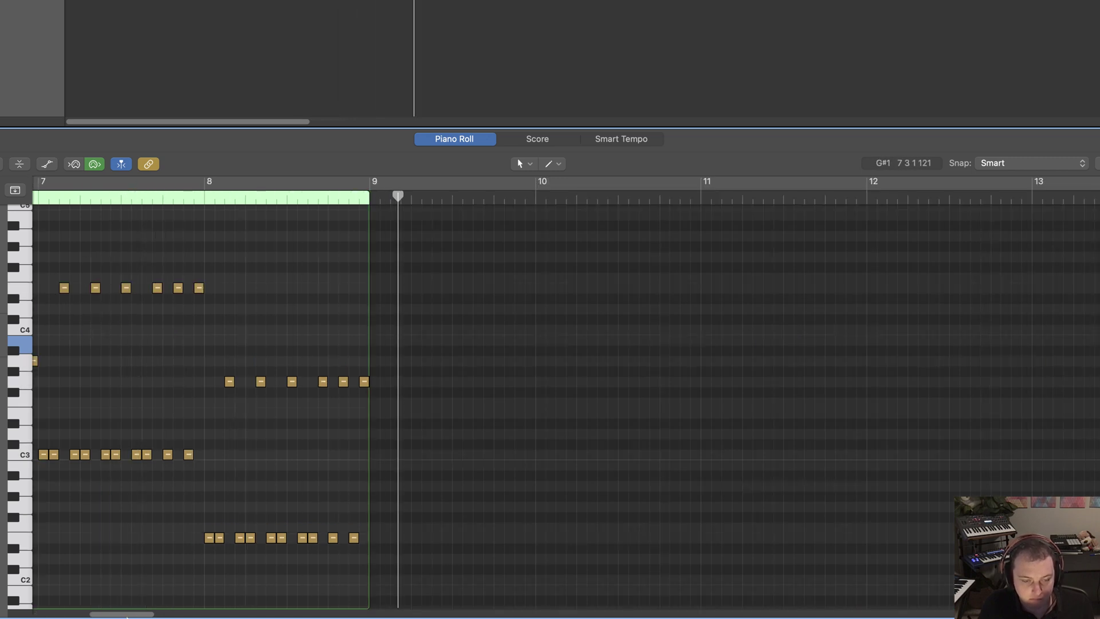
{"action": "key", "text": "space"}
{"action": "left_click_drag", "start_coordinate": [127, 615], "coordinate": [15, 597]}
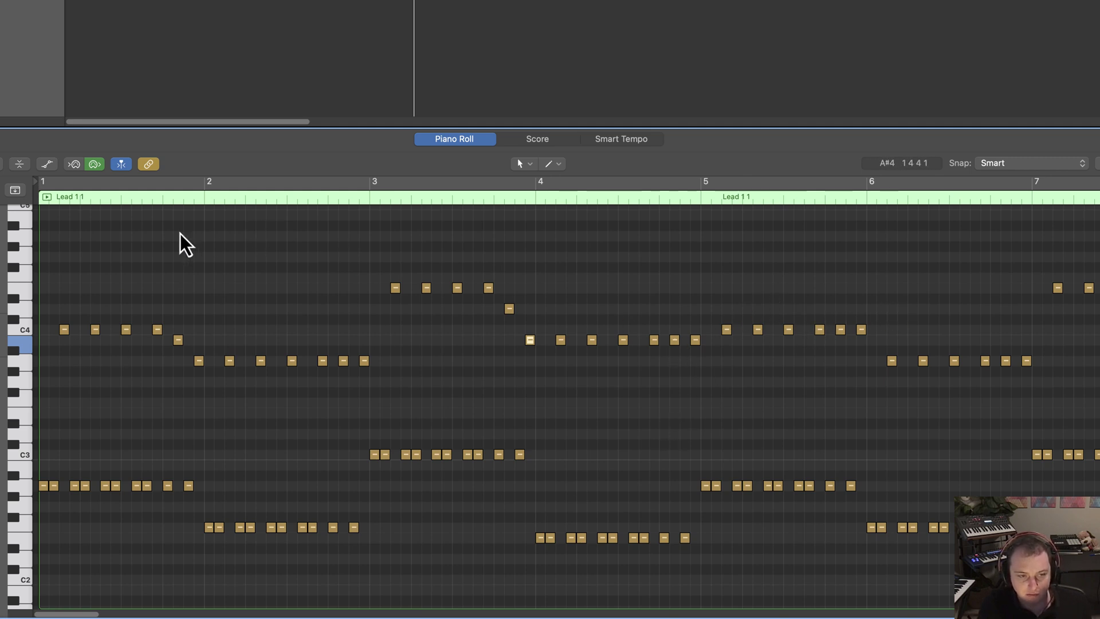
{"action": "left_click", "coordinate": [38, 198]}
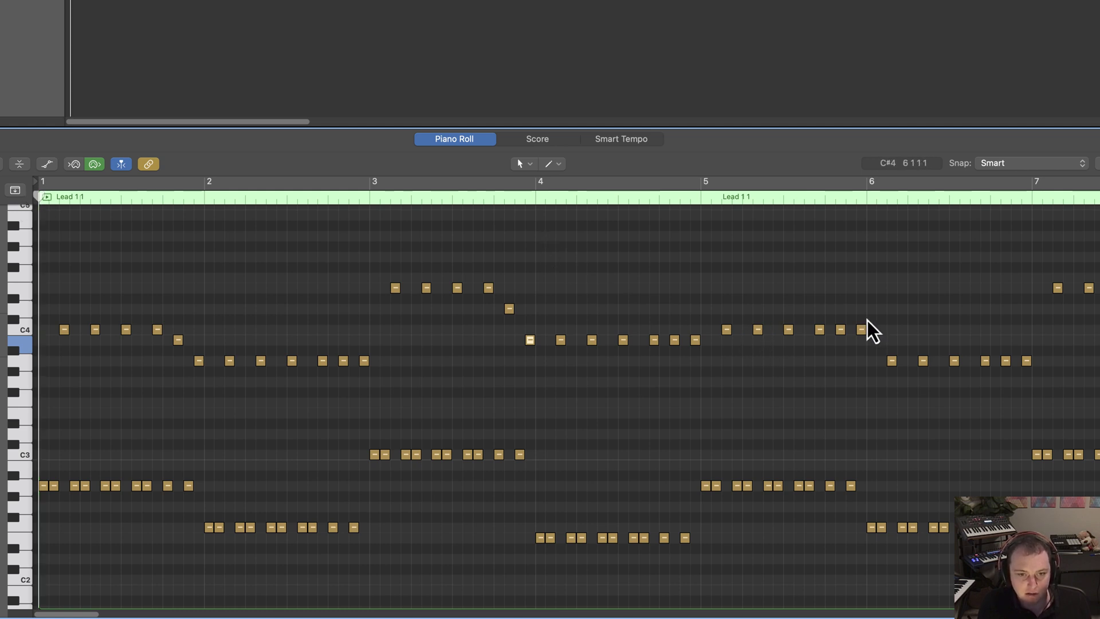
Step: Lower the fifth upper note in bar 5 to B3 and the sixth to A3
{"action": "left_click", "coordinate": [839, 332]}
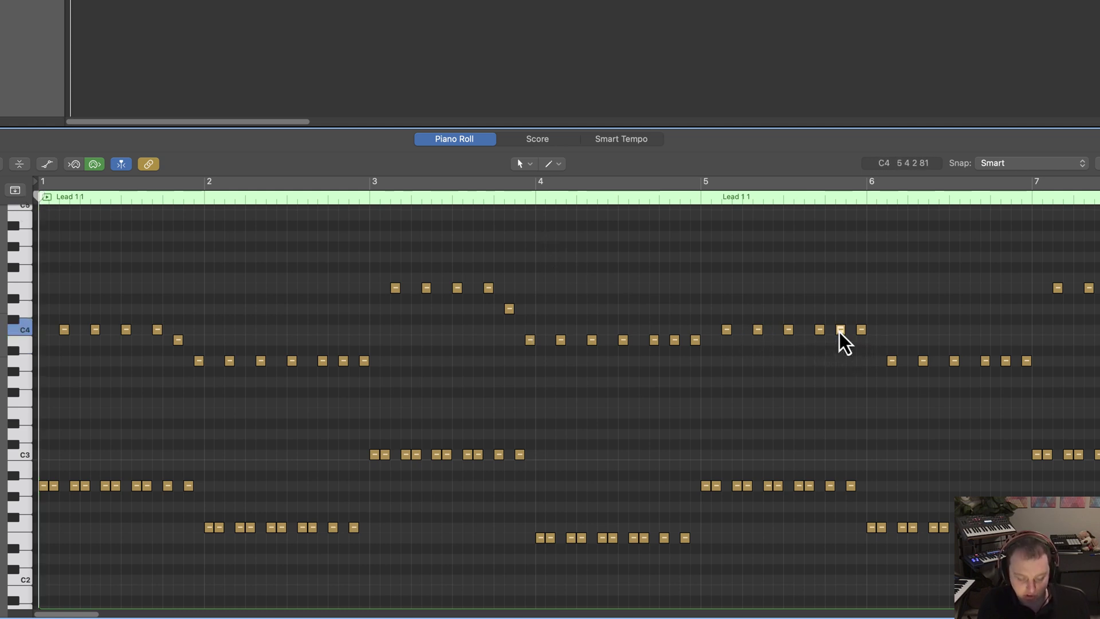
{"action": "key", "text": "alt+Down"}
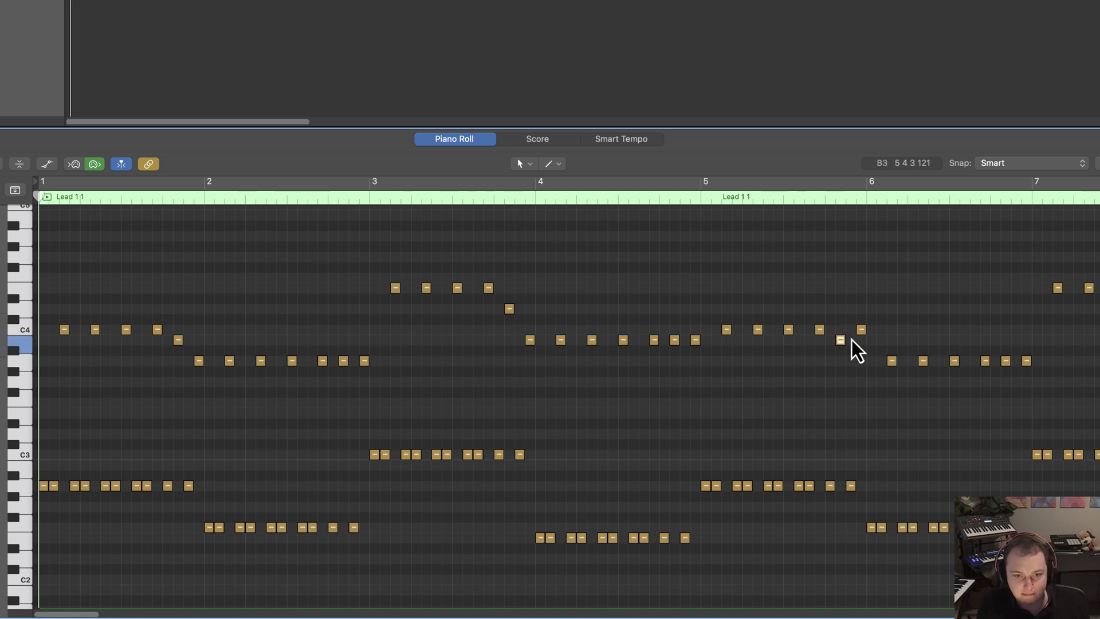
{"action": "left_click_drag", "start_coordinate": [857, 336], "coordinate": [857, 348]}
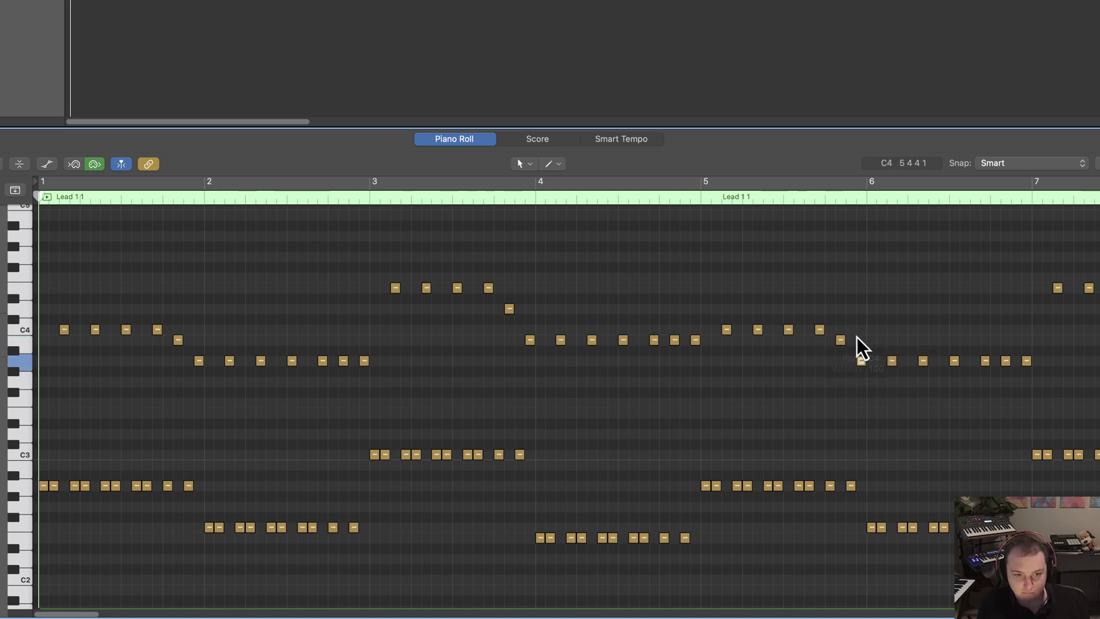
Step: Play the lead from bar 1 with the Piano Roll's horizontal zoom adjusted to show bars 3 to 7
{"action": "key", "text": "space"}
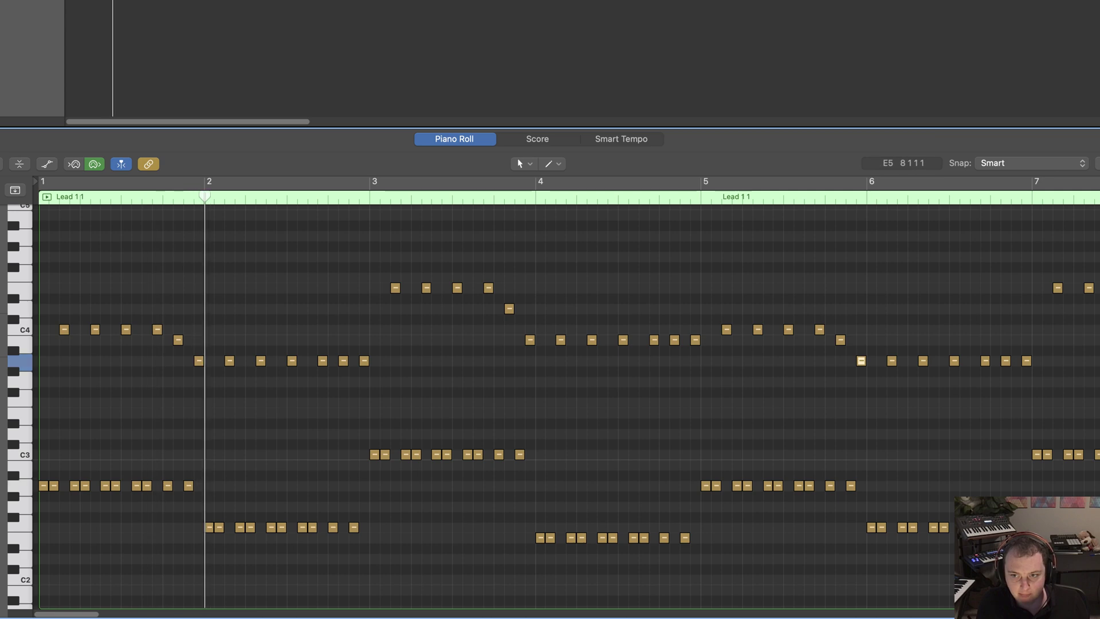
{"action": "key", "text": "super+Left"}
{"action": "key", "text": "super+Left"}
{"action": "key", "text": "super+Right"}
{"action": "key", "text": "super+Right"}
{"action": "key", "text": "super+Left"}
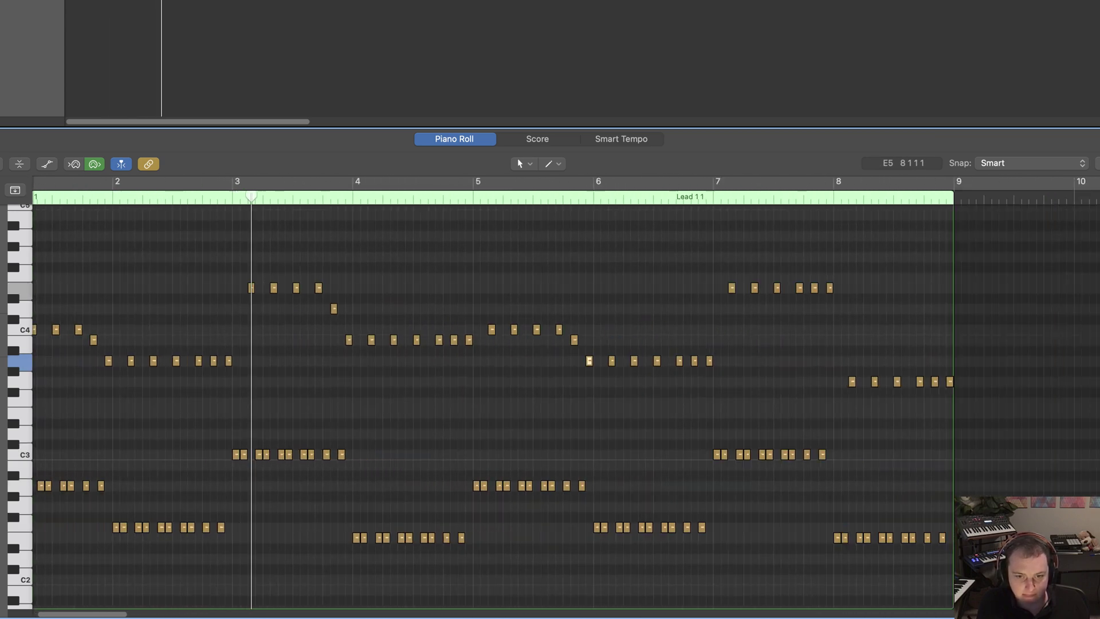
{"action": "key", "text": "super+Right"}
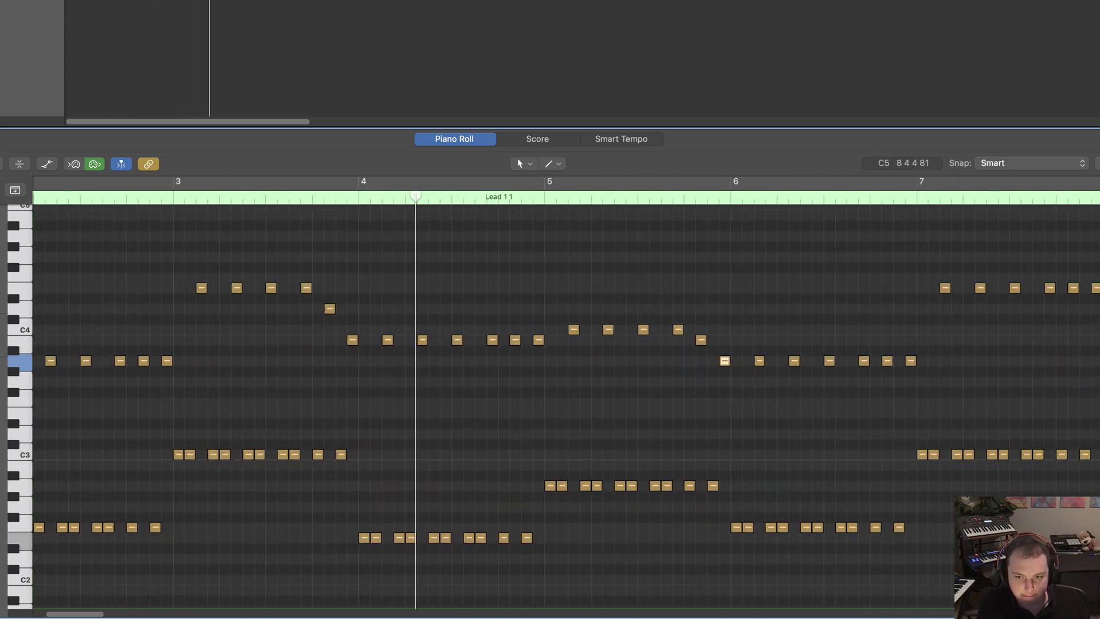
Step: Raise the fifth upper note in bar 7 to F4 and listen to bar 7 up to the start of bar 8
{"action": "left_click", "coordinate": [1070, 288]}
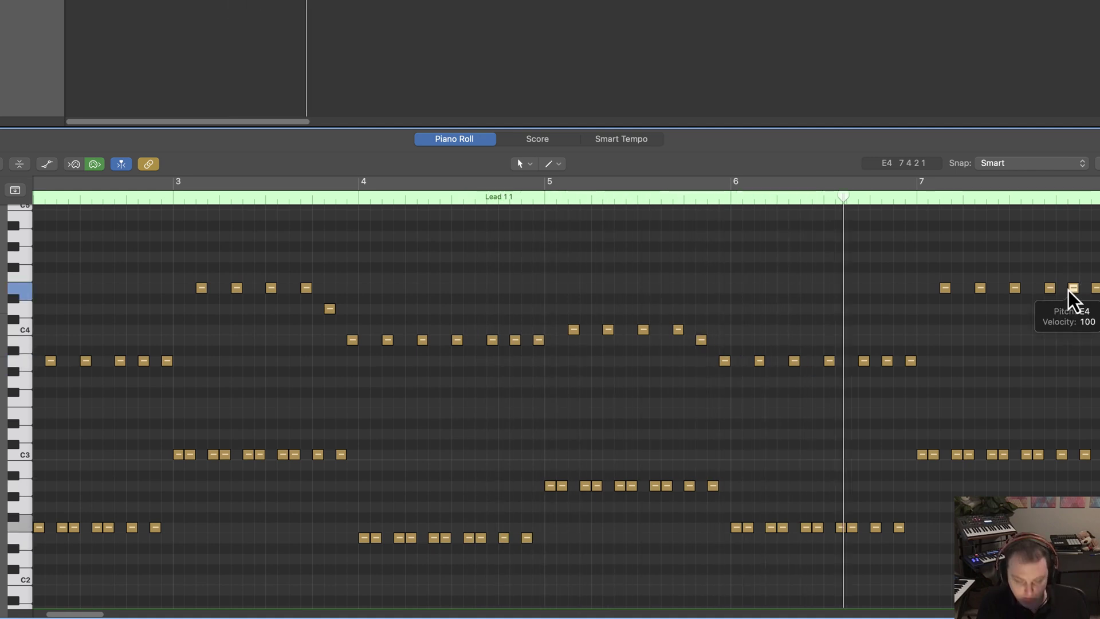
{"action": "key", "text": "alt+Up"}
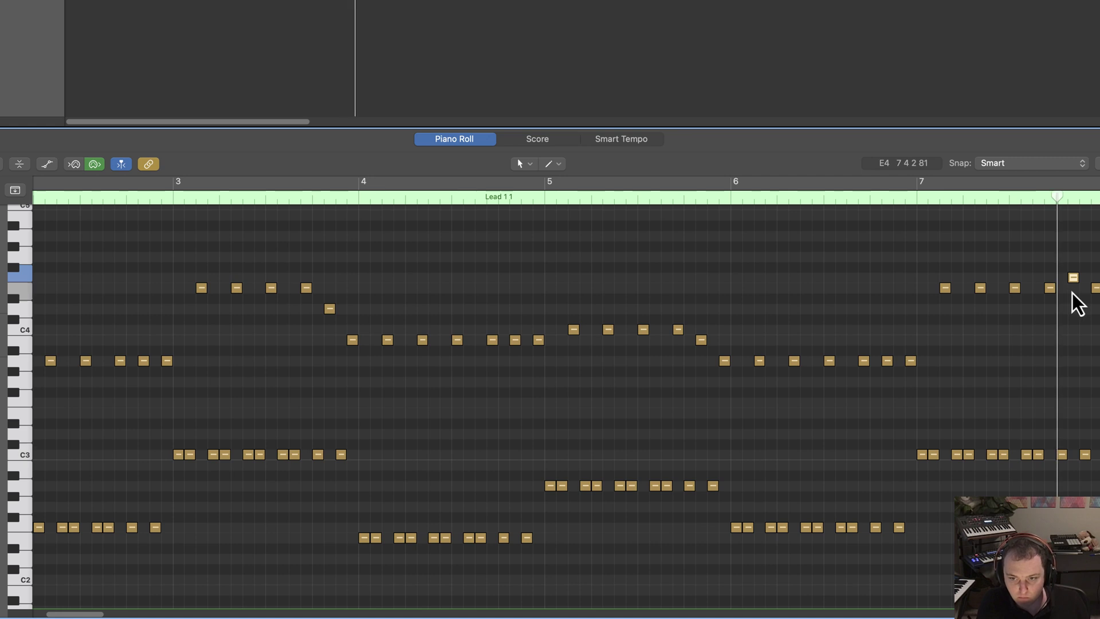
{"action": "left_click", "coordinate": [98, 187]}
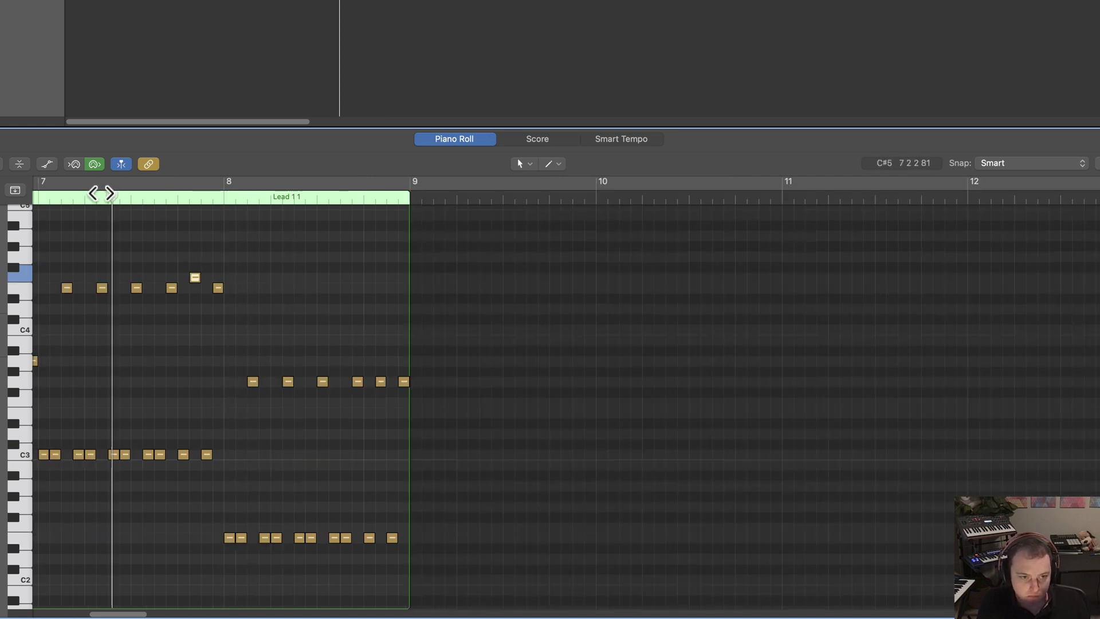
{"action": "key", "text": "space"}
Step: Audition candidate pitches between G3 and E4 on the piano keyboard against the start of bar 8
{"action": "left_click", "coordinate": [19, 329]}
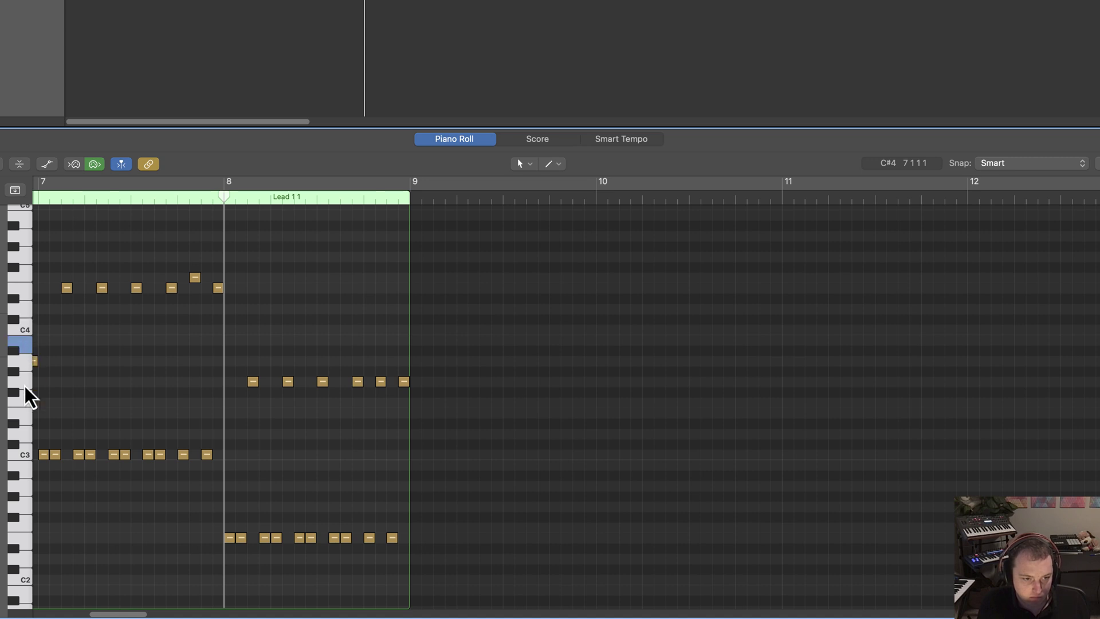
{"action": "left_click", "coordinate": [26, 383]}
{"action": "left_click", "coordinate": [26, 362]}
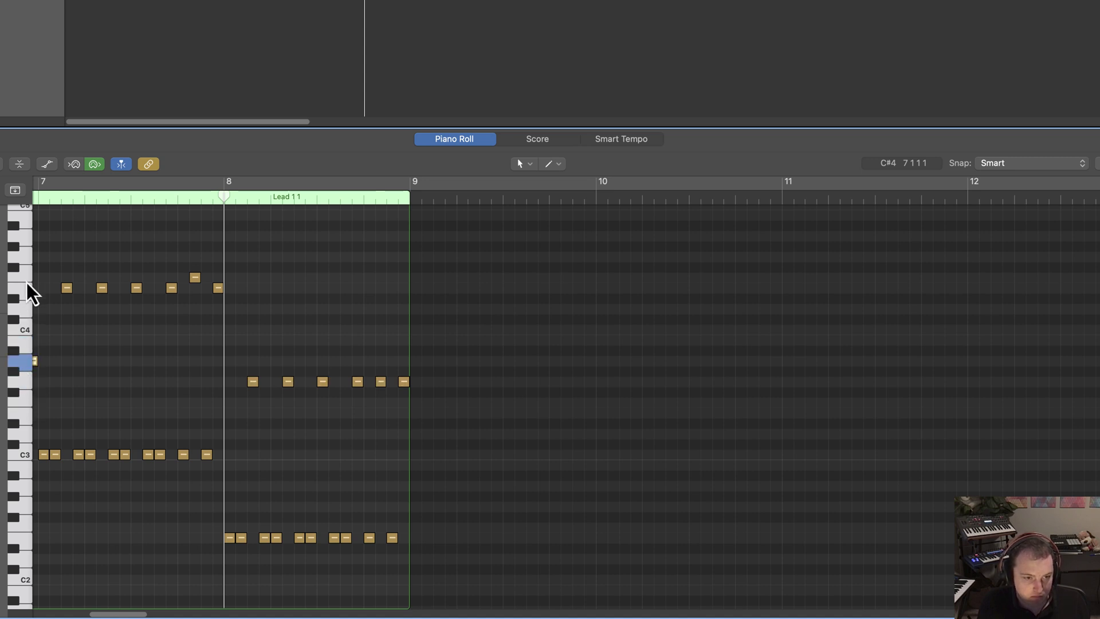
{"action": "left_click", "coordinate": [27, 284]}
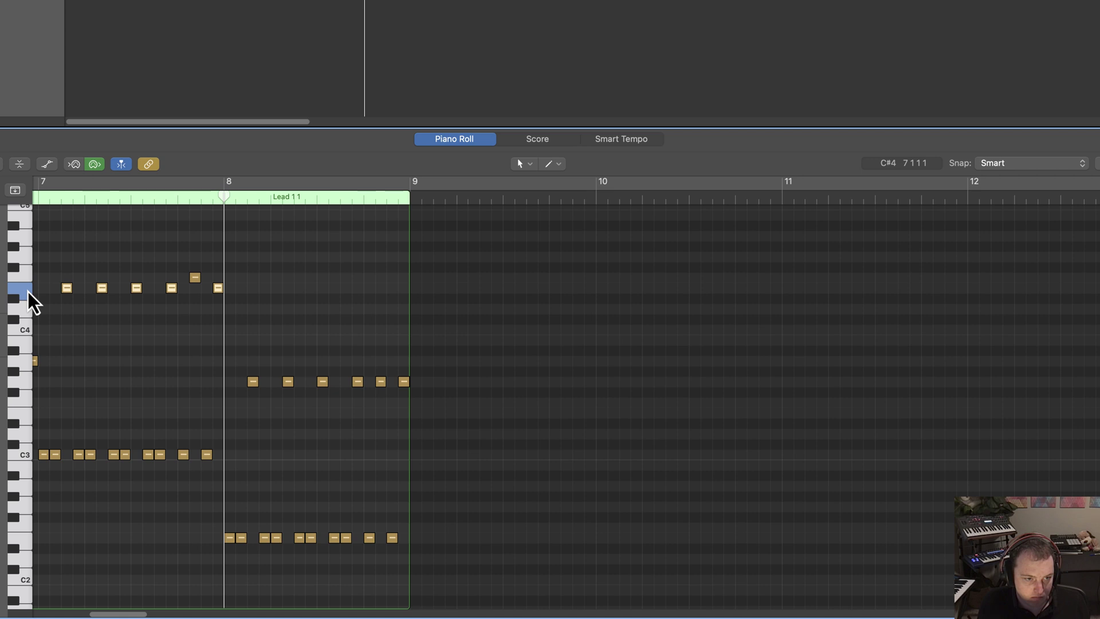
{"action": "left_click", "coordinate": [23, 342]}
{"action": "key", "text": "space"}
{"action": "key", "text": "space"}
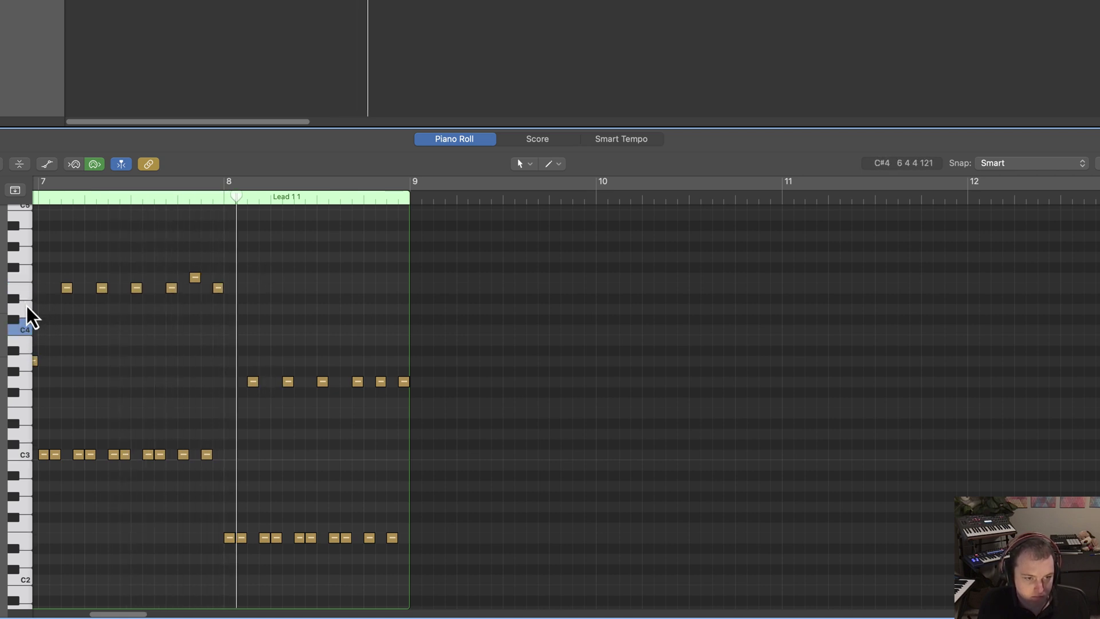
{"action": "left_click", "coordinate": [25, 301]}
{"action": "left_click", "coordinate": [27, 327]}
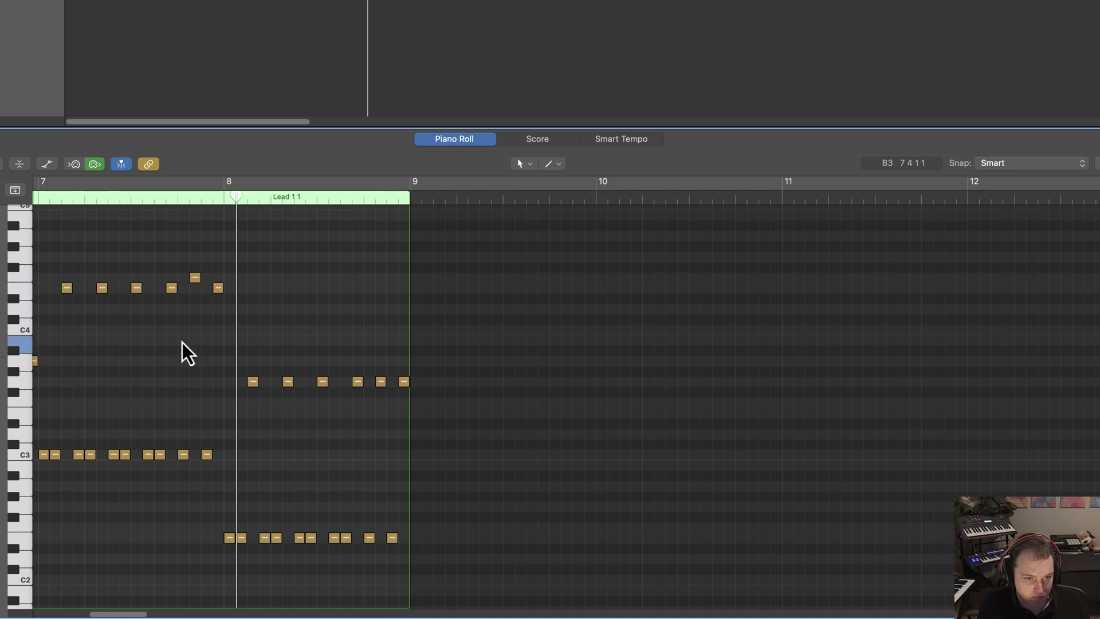
Step: Raise the six upper notes in bar 8 to E4 and play them
{"action": "left_click_drag", "start_coordinate": [216, 343], "coordinate": [449, 402]}
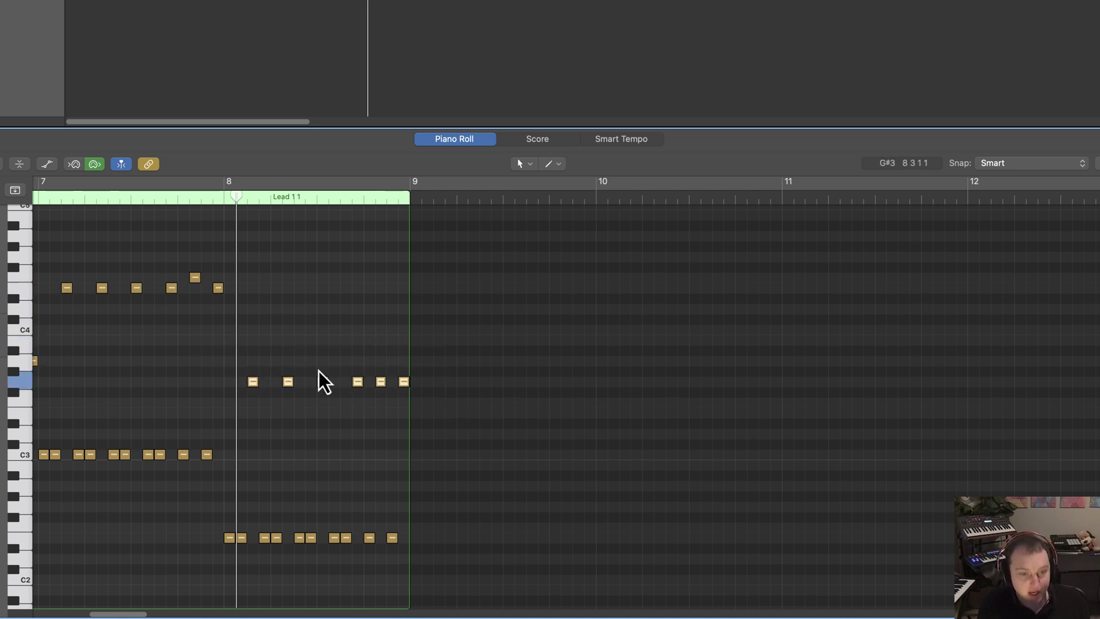
{"action": "key", "text": "alt+Up"}
{"action": "key", "text": "alt+Up"}
{"action": "key", "text": "alt+Up"}
{"action": "key", "text": "alt+Up"}
{"action": "key", "text": "alt+Up"}
{"action": "key", "text": "alt+Up"}
{"action": "key", "text": "alt+Up"}
{"action": "key", "text": "alt+Up"}
{"action": "key", "text": "alt+Up"}
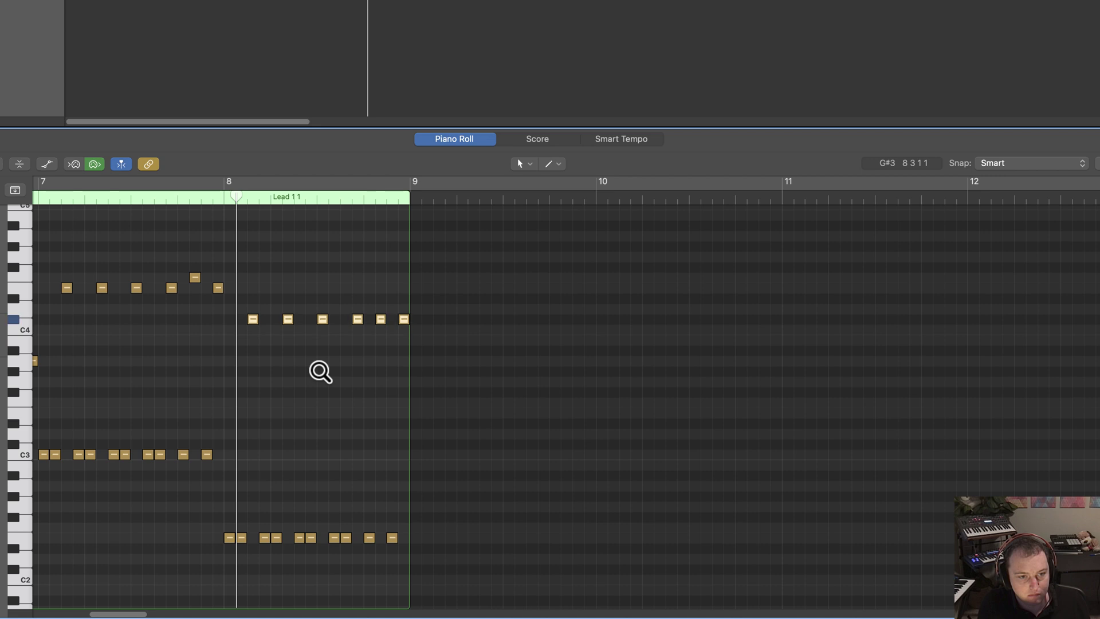
{"action": "key", "text": "space"}
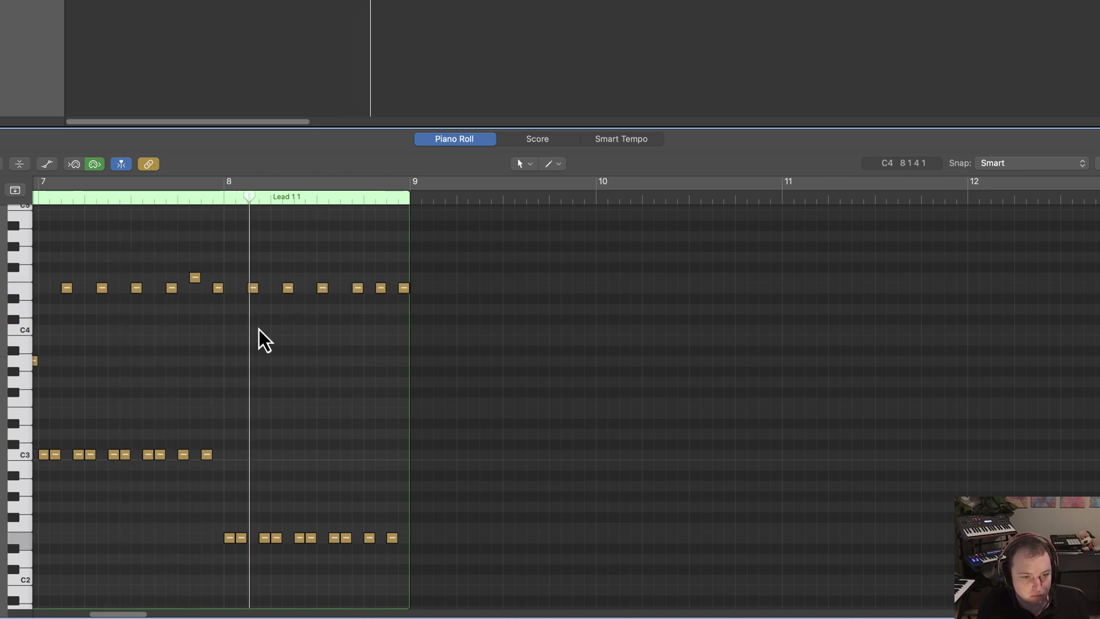
Step: Lower the last three upper notes in bar 8 to a descending C4, B3 and A3
{"action": "left_click_drag", "start_coordinate": [344, 265], "coordinate": [427, 299]}
{"action": "key", "text": "alt+Down"}
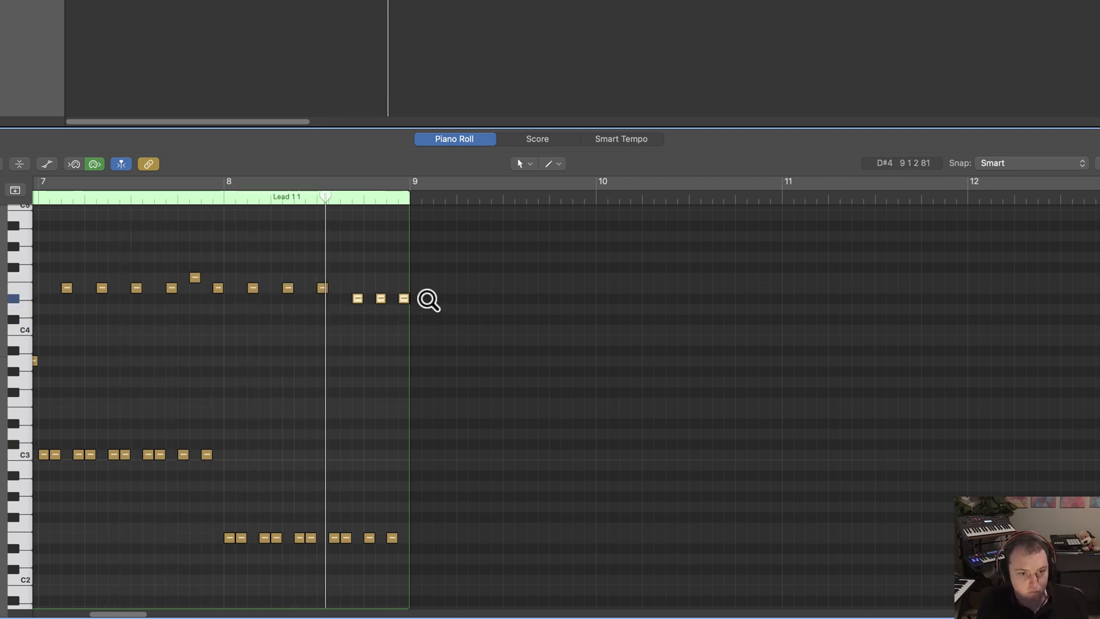
{"action": "key", "text": "alt+Down"}
{"action": "key", "text": "alt+Down"}
{"action": "key", "text": "alt+Down"}
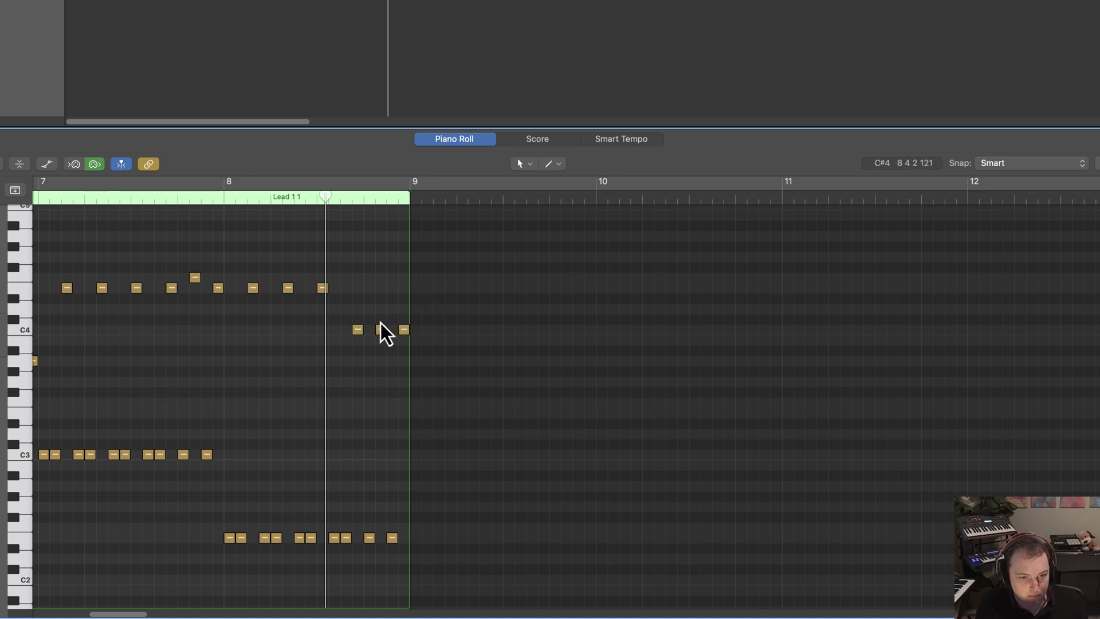
{"action": "key", "text": "alt+Down"}
{"action": "key", "text": "alt+Down"}
{"action": "key", "text": "super+Down"}
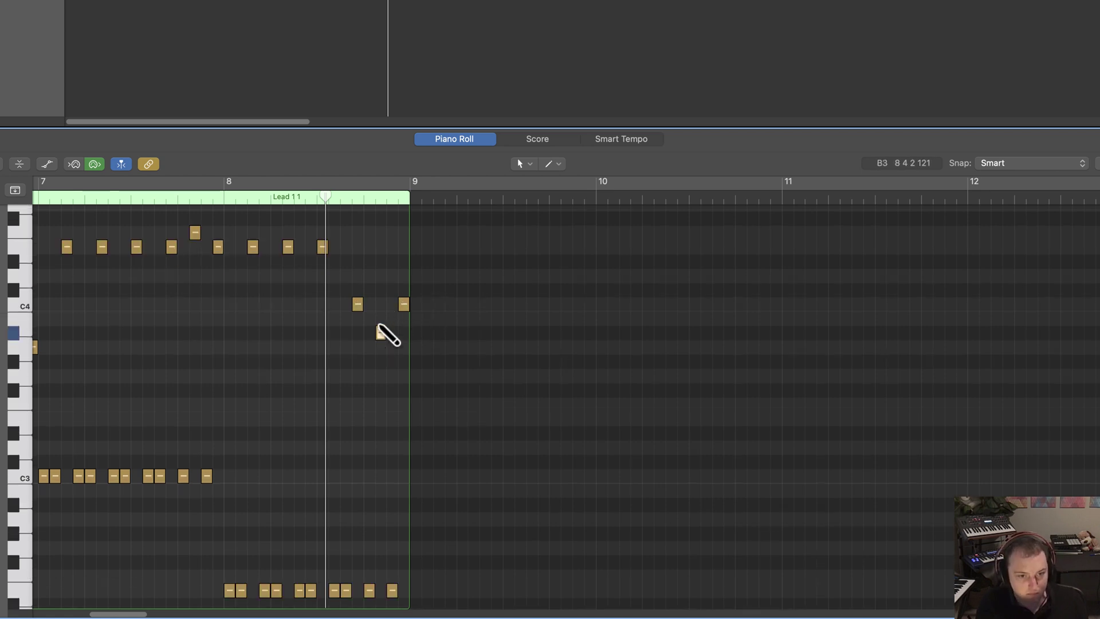
{"action": "key", "text": "super+Up"}
{"action": "key", "text": "alt+Up"}
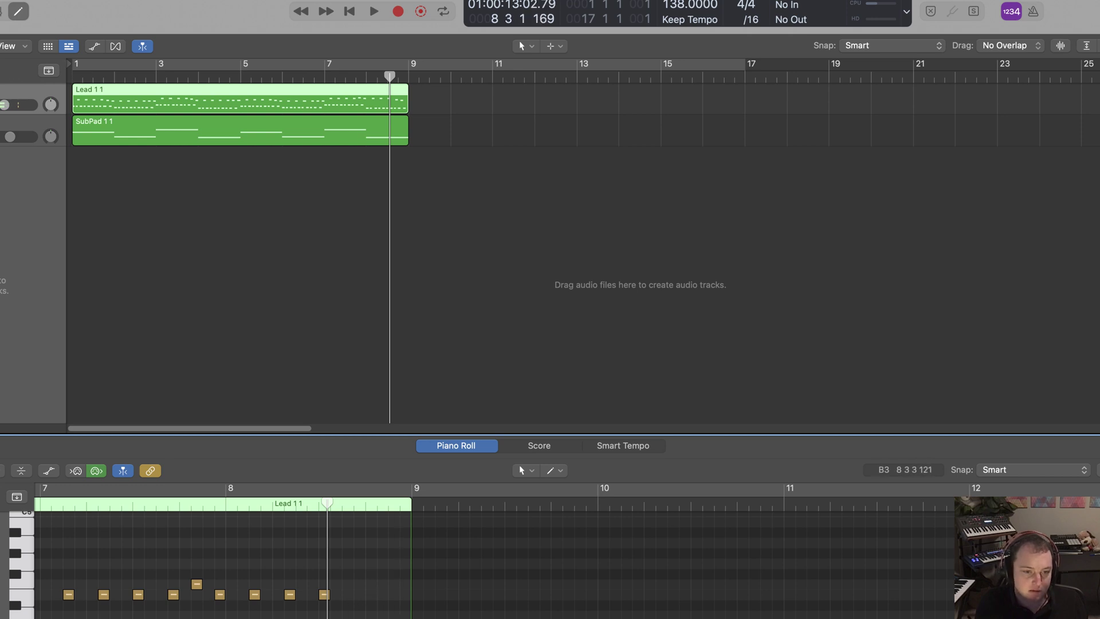
Step: Play the end of bar 8 to hear the descending notes, and stop just past bar 9
{"action": "scroll", "coordinate": [331, 569], "scroll_direction": "left", "scroll_amount": 5}
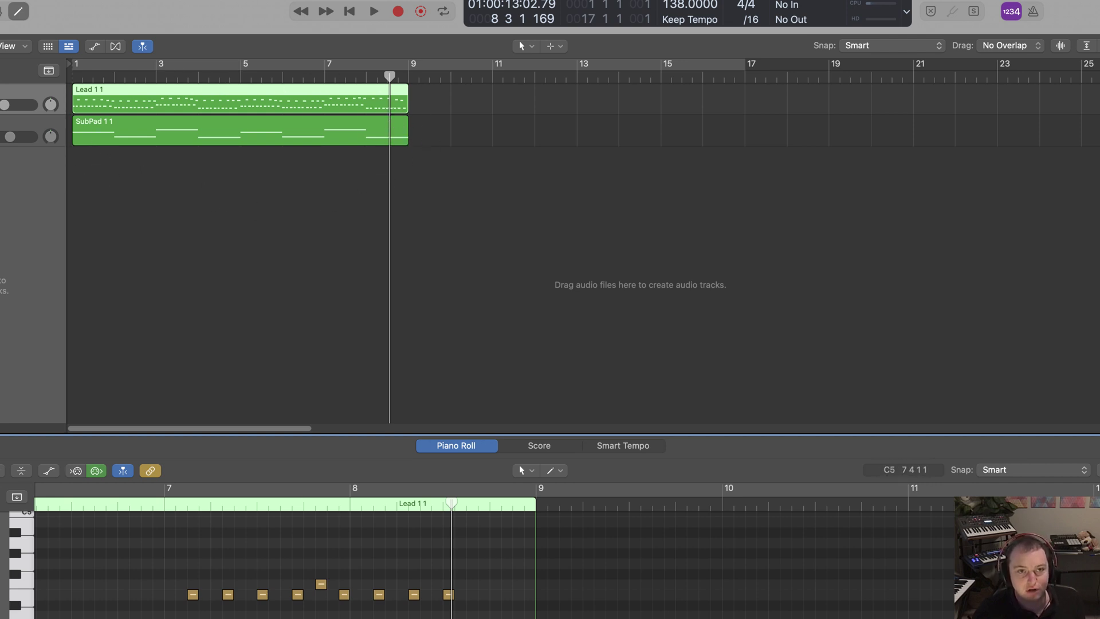
{"action": "key", "text": "space"}
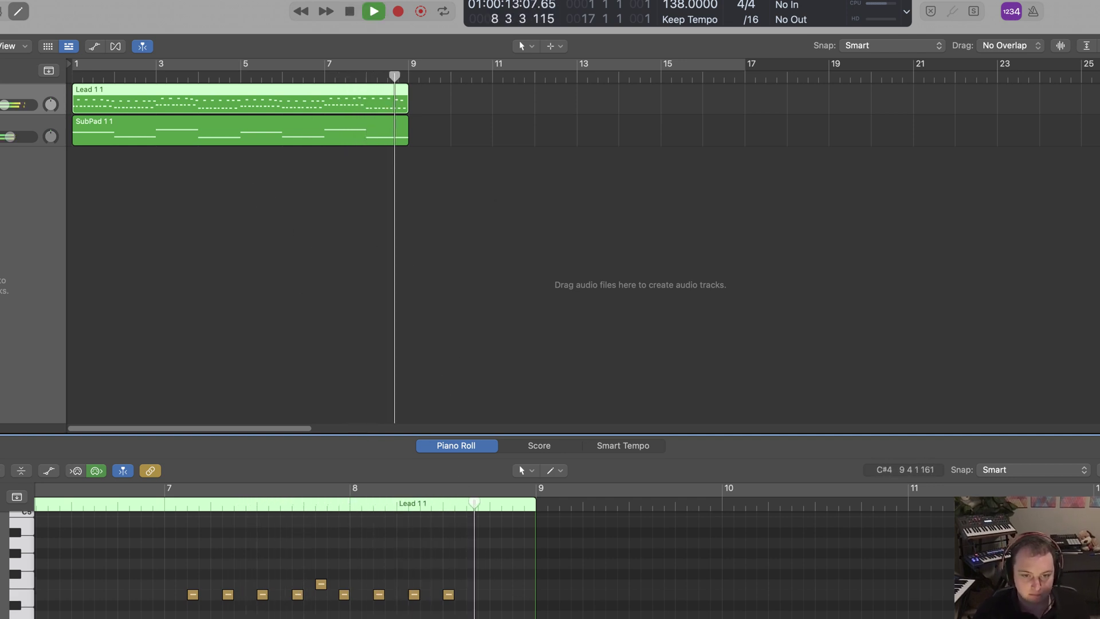
{"action": "key", "text": "space"}
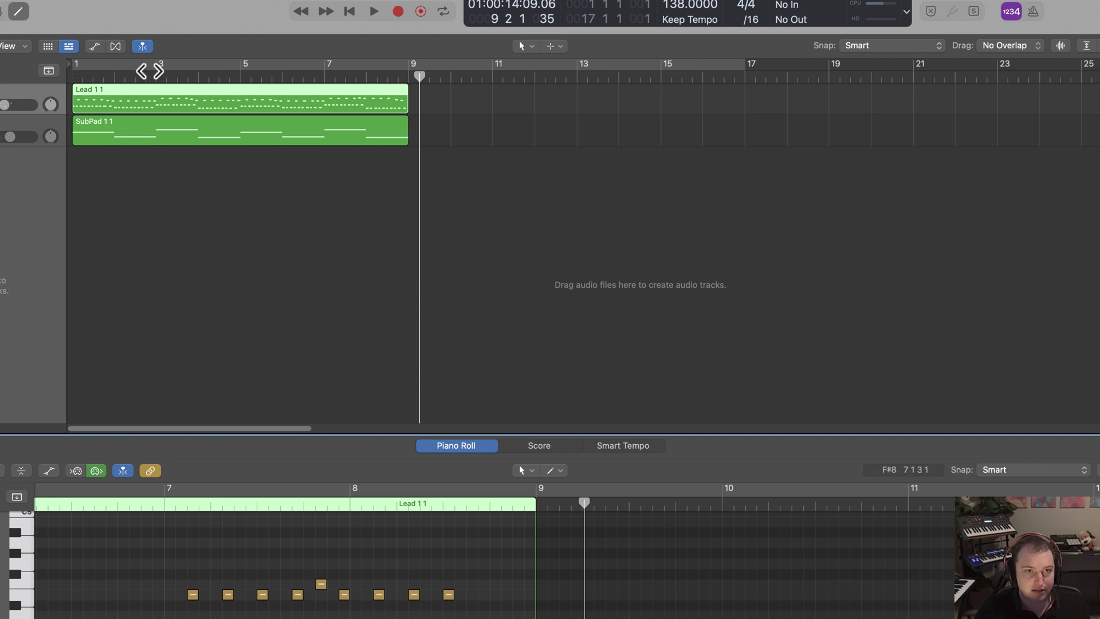
Step: Turn on Cycle, set its range from bar 1 to bar 9, and play the looping lead from bar 7 while following it in the Piano Roll
{"action": "left_click", "coordinate": [87, 67]}
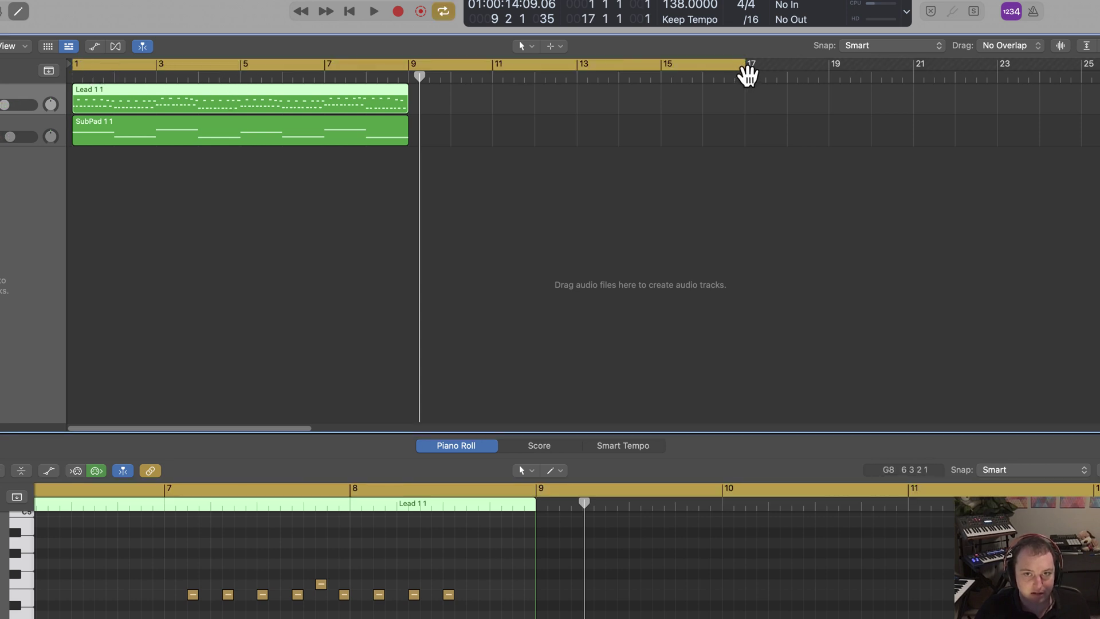
{"action": "left_click_drag", "start_coordinate": [747, 73], "coordinate": [409, 65]}
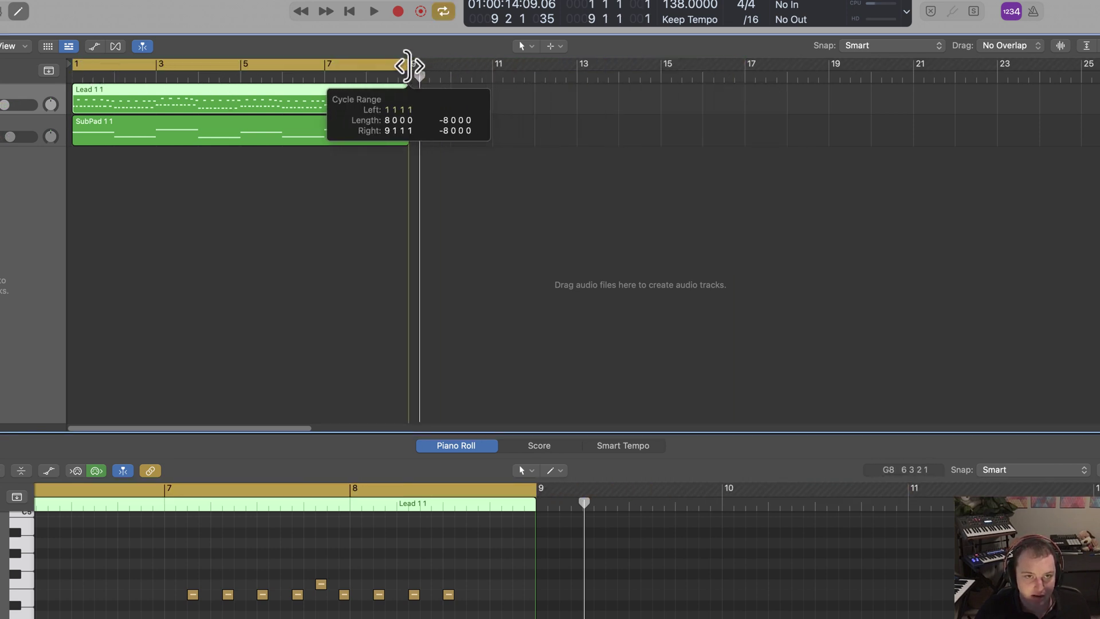
{"action": "left_click", "coordinate": [336, 79]}
{"action": "key", "text": "space"}
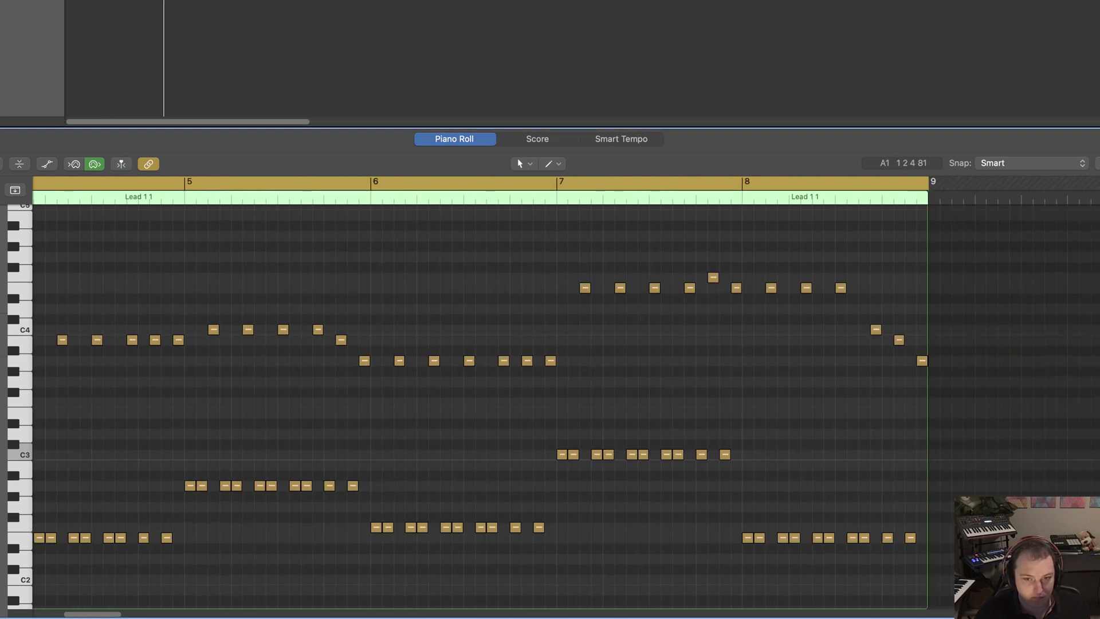
{"action": "left_click_drag", "start_coordinate": [110, 615], "coordinate": [79, 616]}
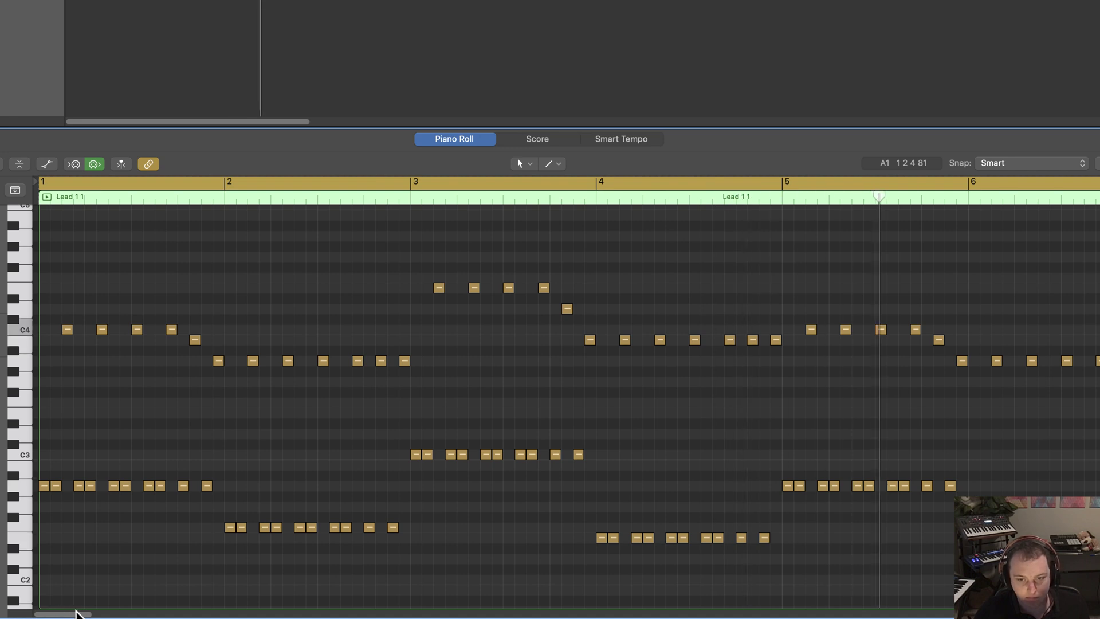
{"action": "left_click_drag", "start_coordinate": [76, 614], "coordinate": [110, 614]}
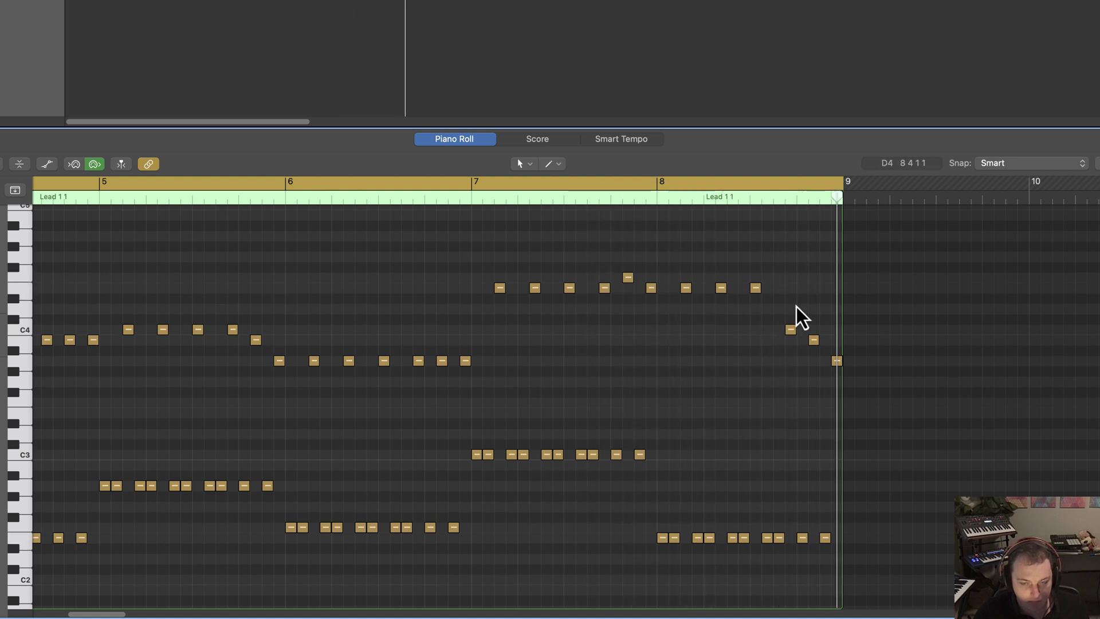
Step: Replay the lead from the end of bar 7 and lower the C4 note in bar 8 to B3
{"action": "left_click", "coordinate": [645, 196]}
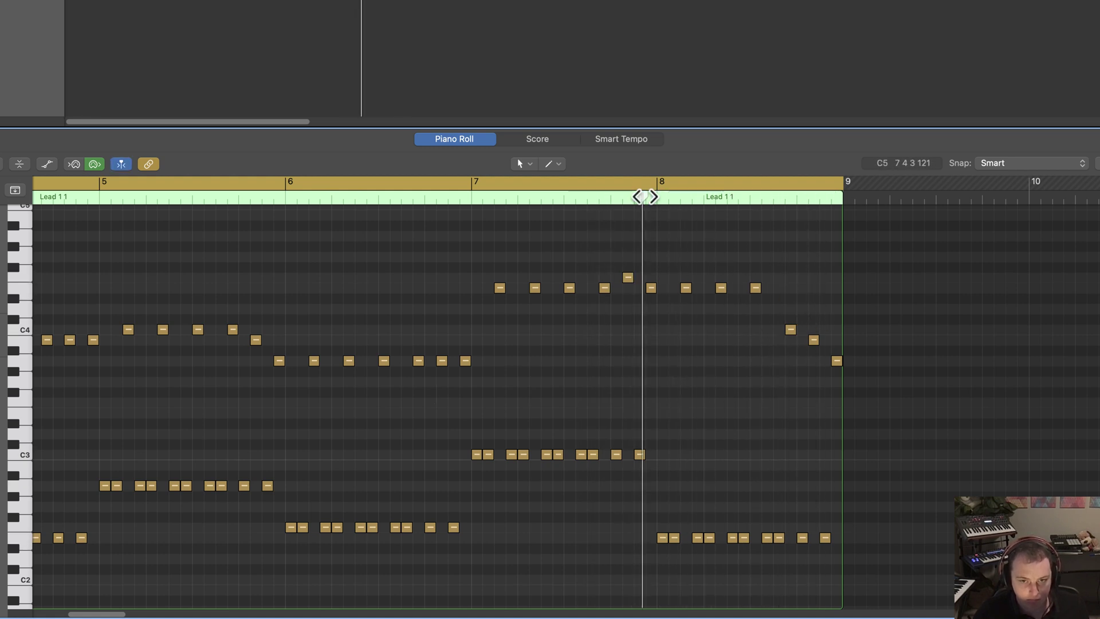
{"action": "left_click", "coordinate": [789, 331]}
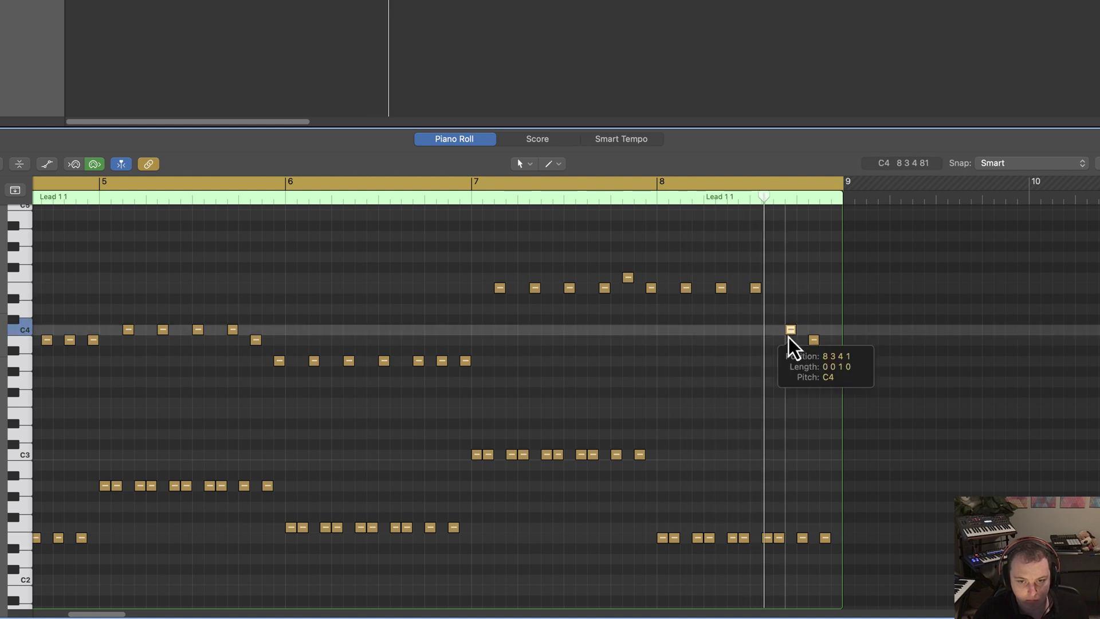
{"action": "left_click_drag", "start_coordinate": [788, 337], "coordinate": [789, 342]}
{"action": "left_click", "coordinate": [649, 197]}
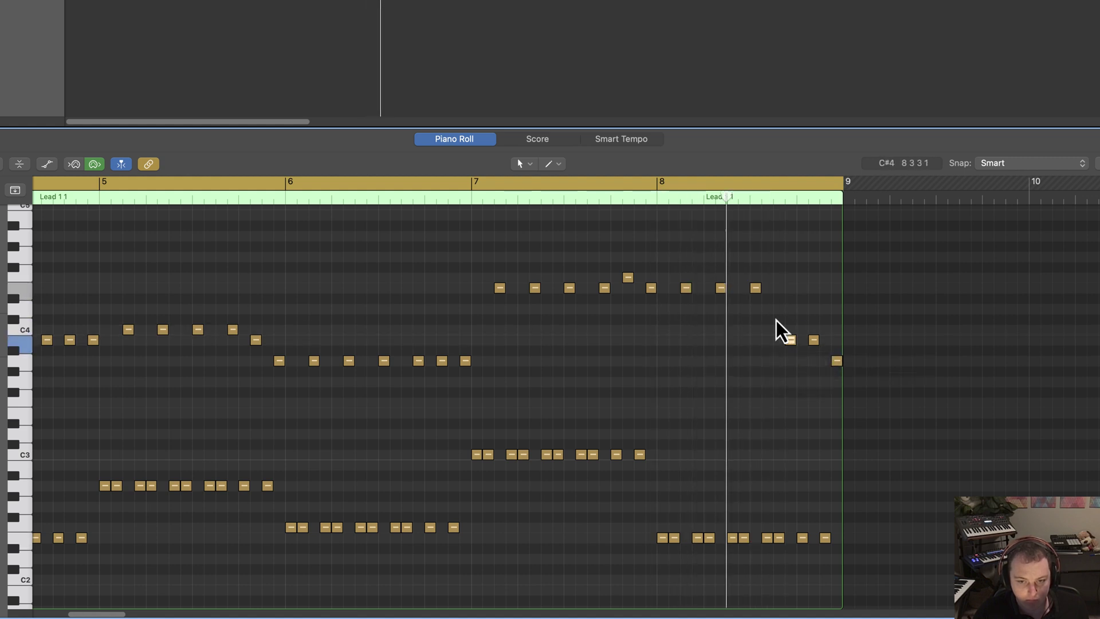
{"action": "key", "text": "comma"}
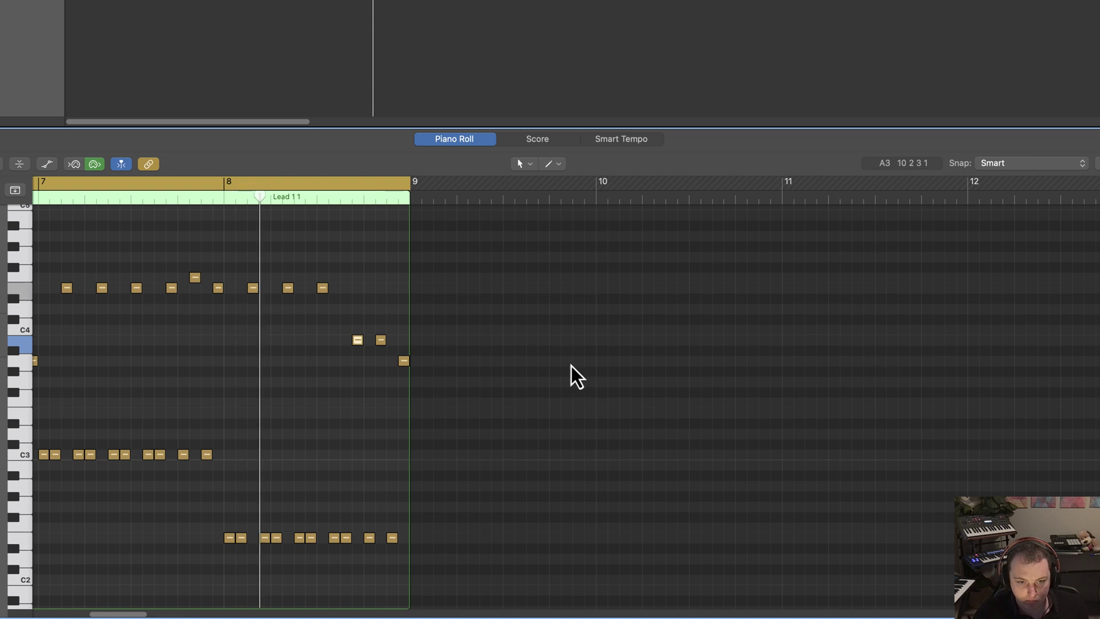
Step: Audition C4 for the last upper note of bar 8 by playing from bar 7, and set that note to B3
{"action": "left_click_drag", "start_coordinate": [403, 361], "coordinate": [404, 334]}
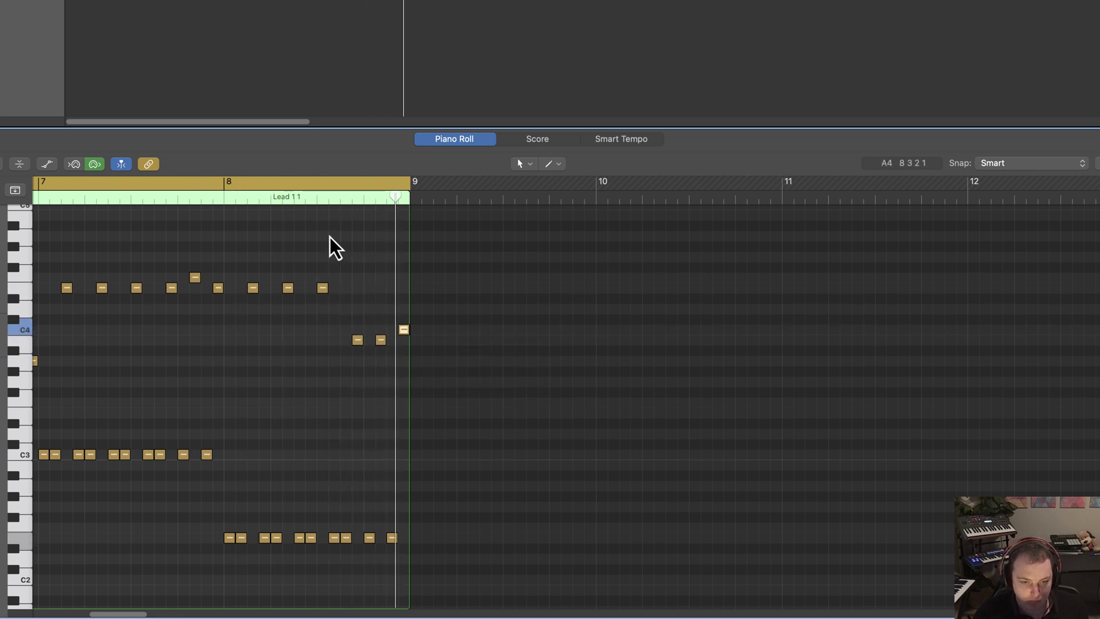
{"action": "left_click", "coordinate": [42, 197]}
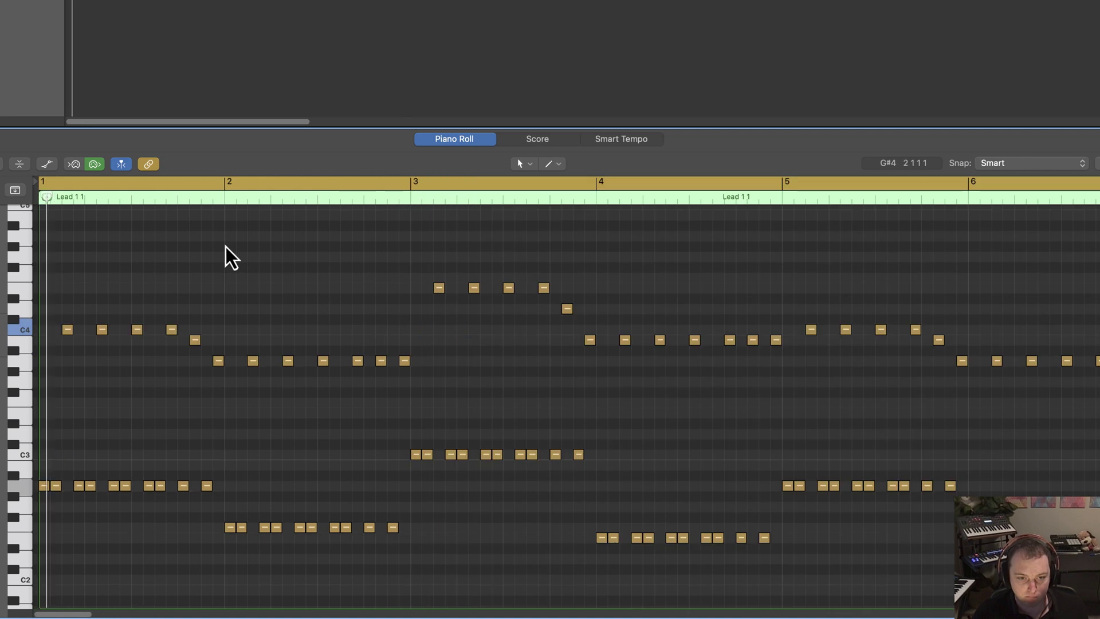
{"action": "key", "text": "space"}
{"action": "key", "text": "space"}
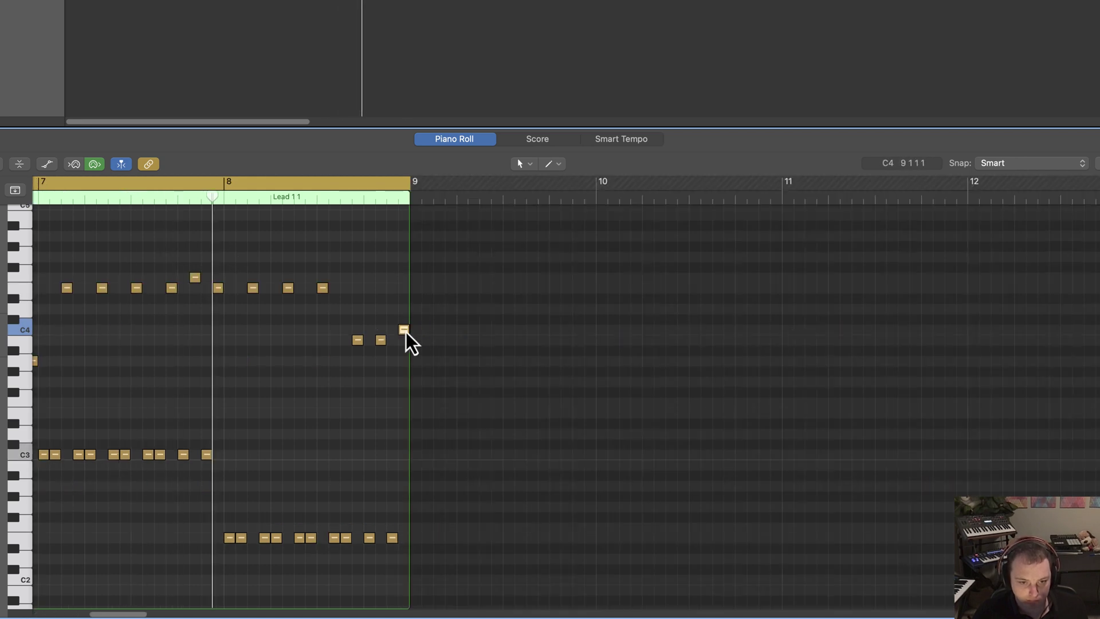
{"action": "left_click_drag", "start_coordinate": [404, 331], "coordinate": [403, 345]}
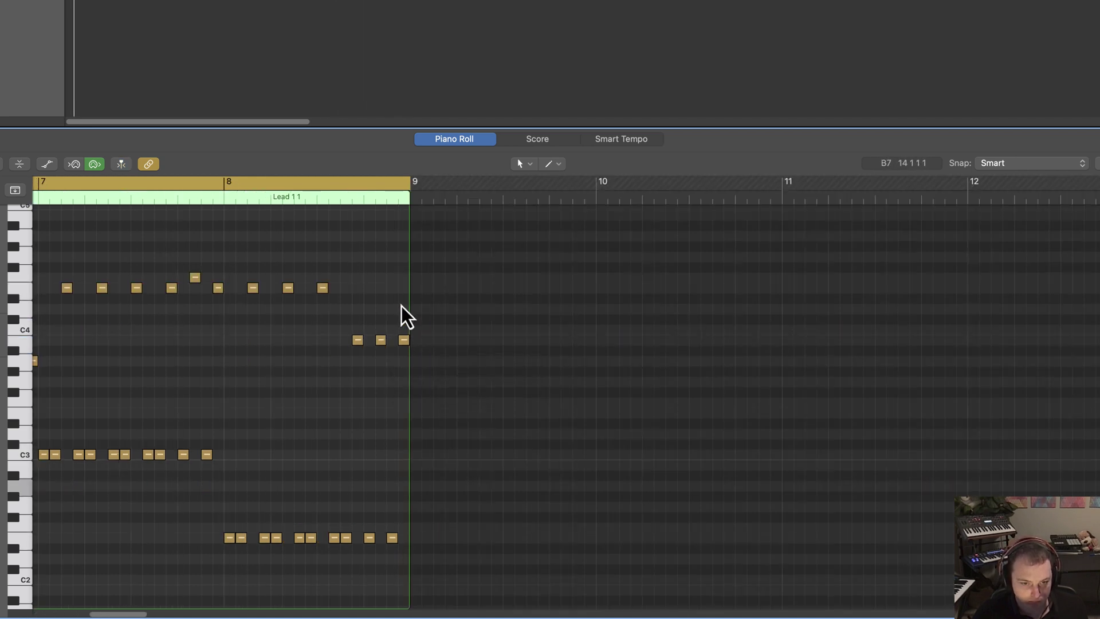
Step: Play the start of the lead, extend the cycle range to bar 17, and loop the SubPad region up to bar 17
{"action": "left_click_drag", "start_coordinate": [125, 613], "coordinate": [57, 611]}
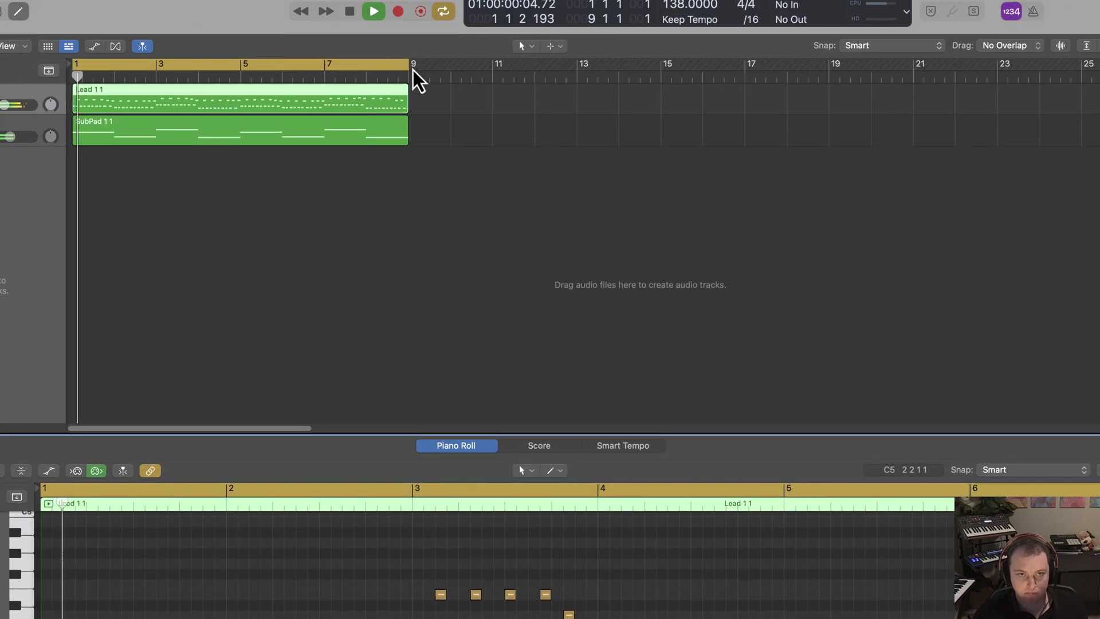
{"action": "key", "text": "space"}
{"action": "left_click_drag", "start_coordinate": [409, 64], "coordinate": [745, 60]}
{"action": "left_click", "coordinate": [204, 133]}
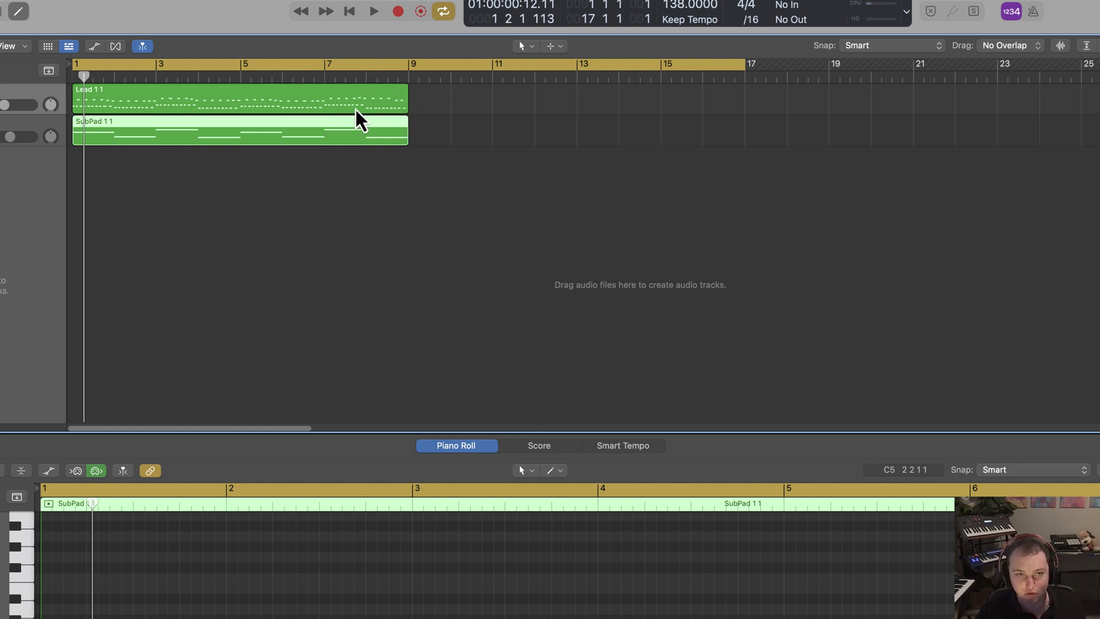
{"action": "left_click_drag", "start_coordinate": [417, 126], "coordinate": [756, 127]}
Step: Copy the Lead region to bar 9 and join both copies into one region running from bar 1 to bar 17
{"action": "left_click", "coordinate": [291, 106]}
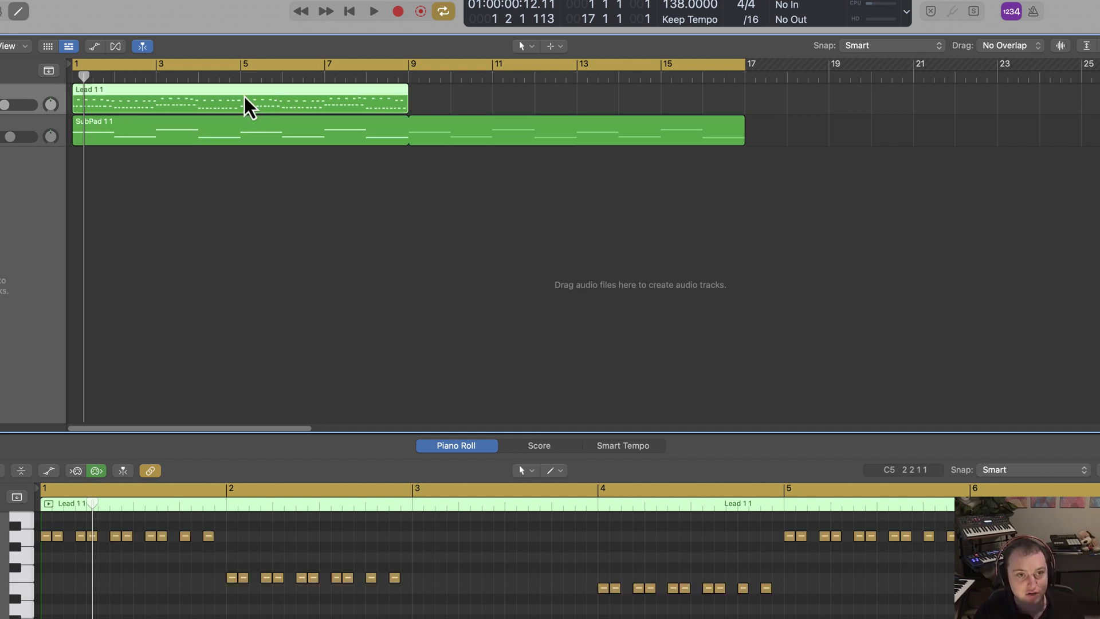
{"action": "left_click_drag", "start_coordinate": [248, 106], "coordinate": [579, 108]}
{"action": "left_click", "coordinate": [373, 98], "text": "shift"}
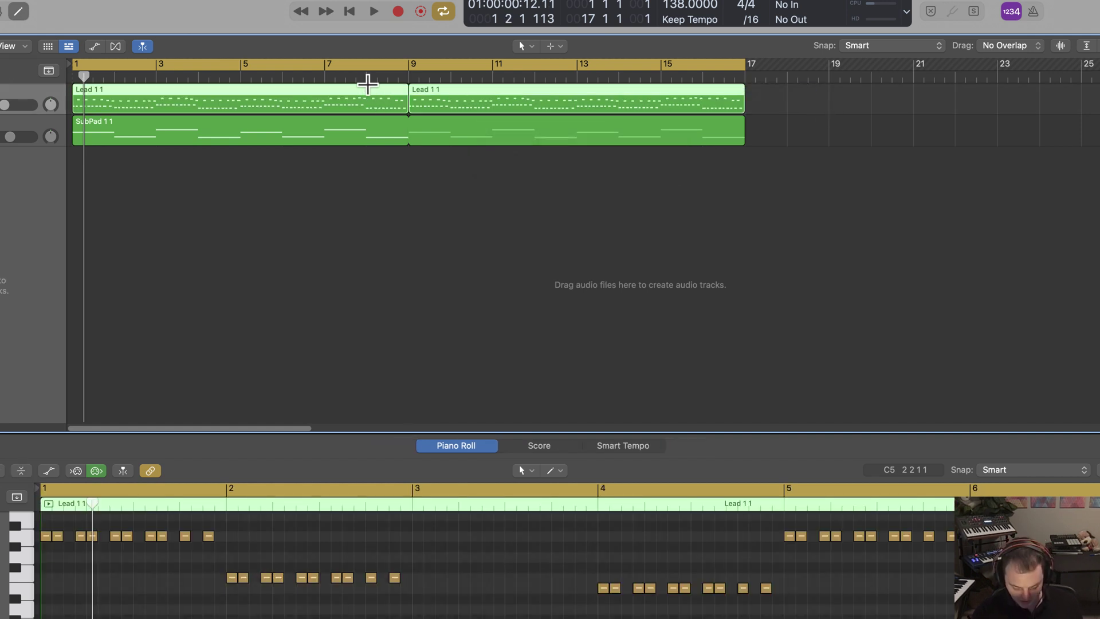
{"action": "double_click", "coordinate": [417, 94]}
{"action": "left_click", "coordinate": [411, 76]}
{"action": "double_click", "coordinate": [418, 99]}
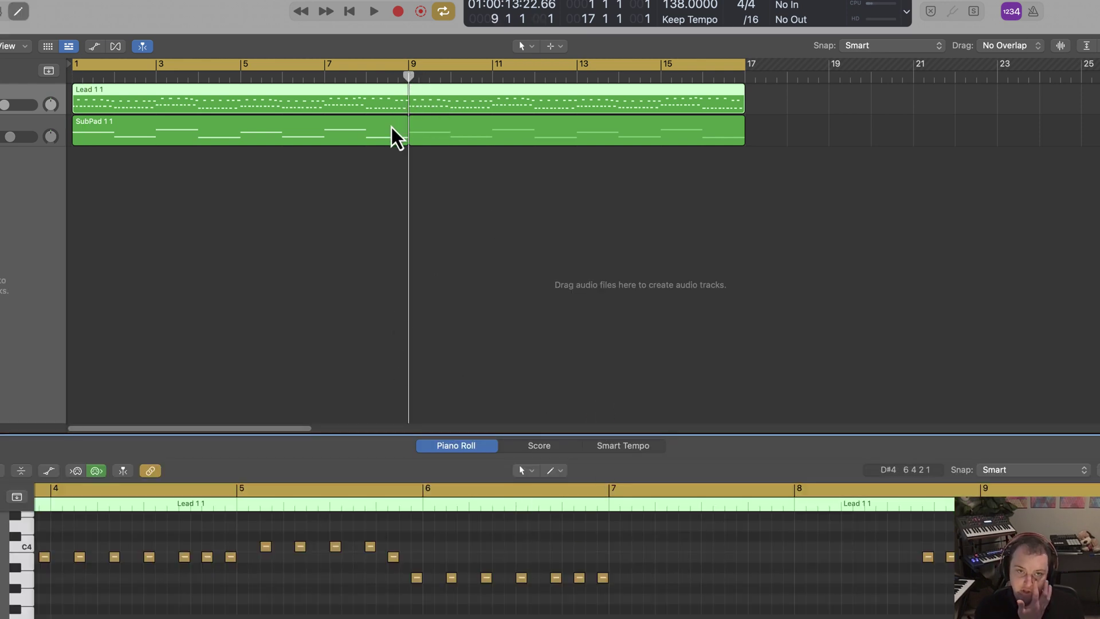
{"action": "left_click", "coordinate": [449, 122], "text": "shift"}
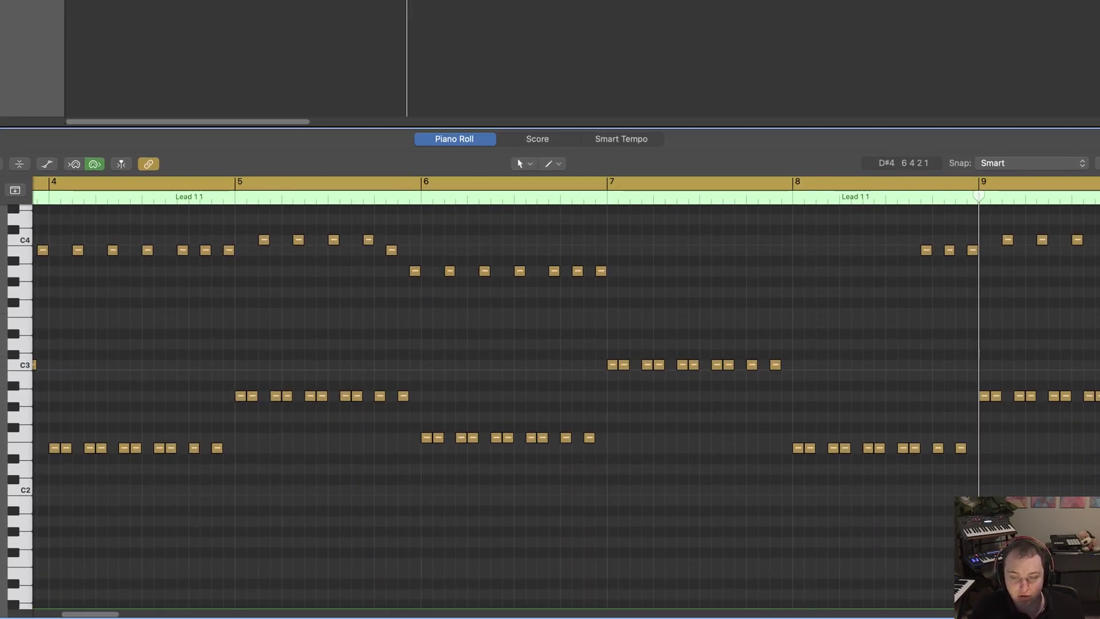
Step: Play the joined lead from bar 9 and follow its repeated half in the Piano Roll up to bar 13
{"action": "key", "text": "super+Left"}
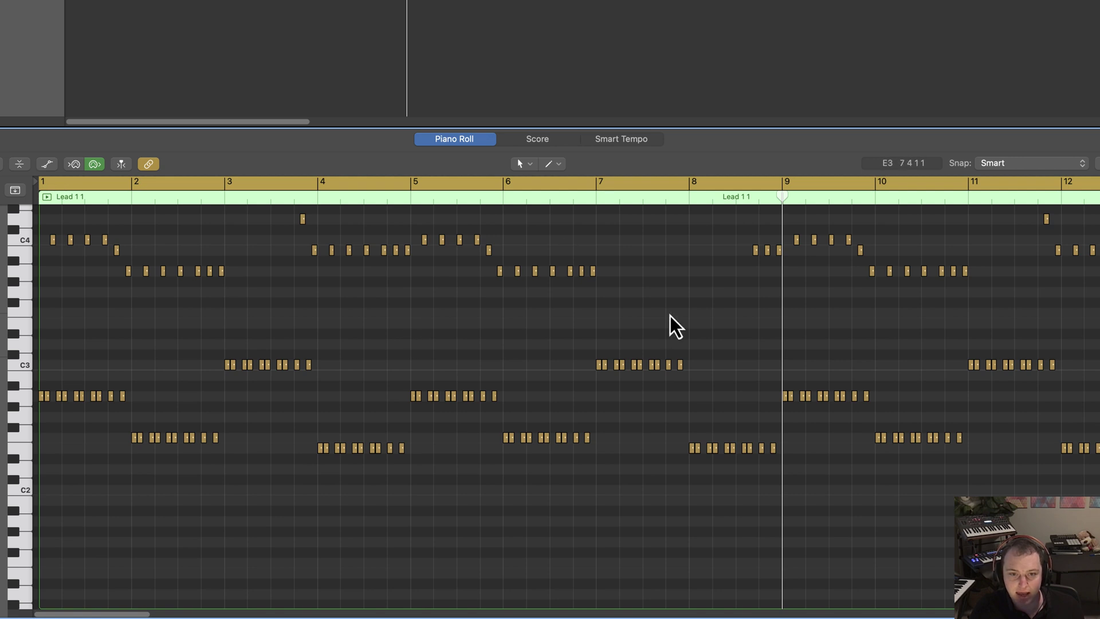
{"action": "key", "text": "space"}
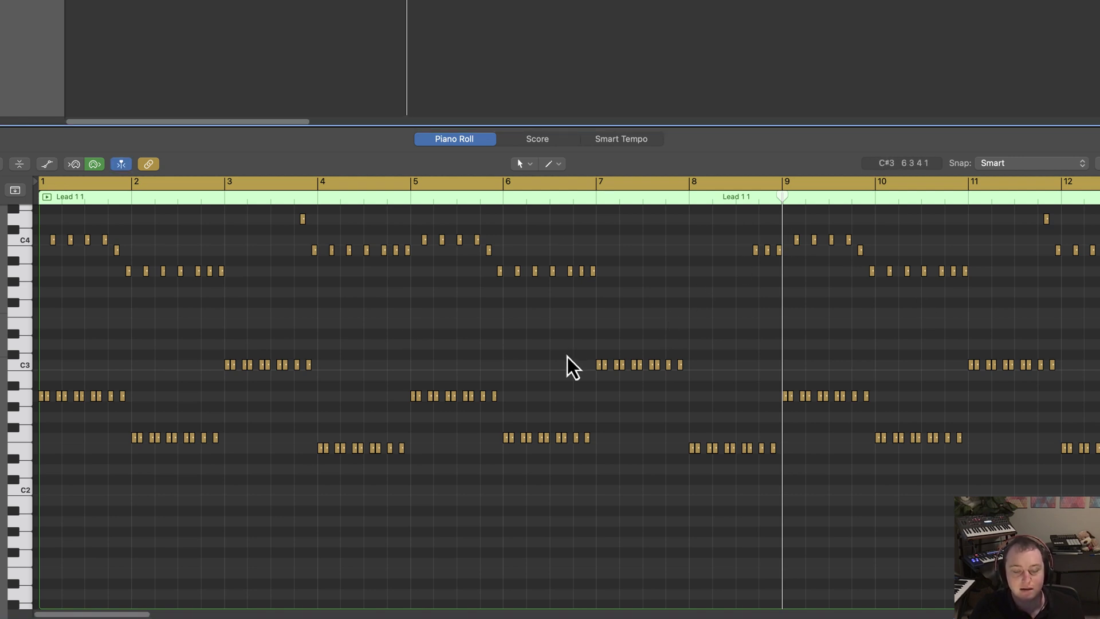
{"action": "scroll", "coordinate": [567, 358], "scroll_direction": "up", "scroll_amount": 4}
{"action": "key", "text": "Return"}
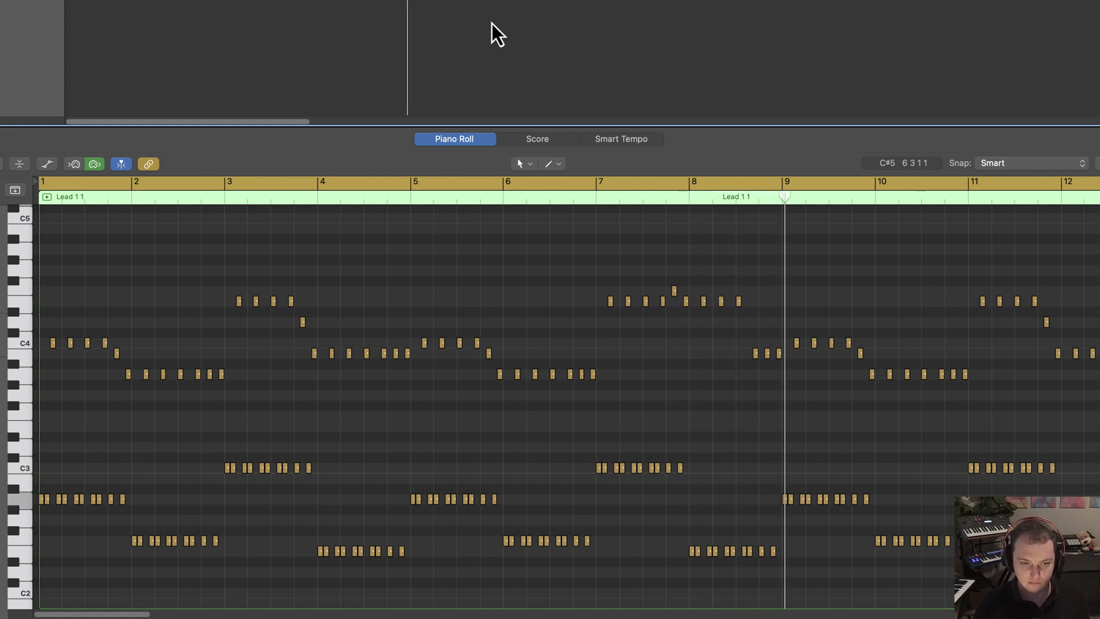
{"action": "left_click_drag", "start_coordinate": [135, 615], "coordinate": [144, 614]}
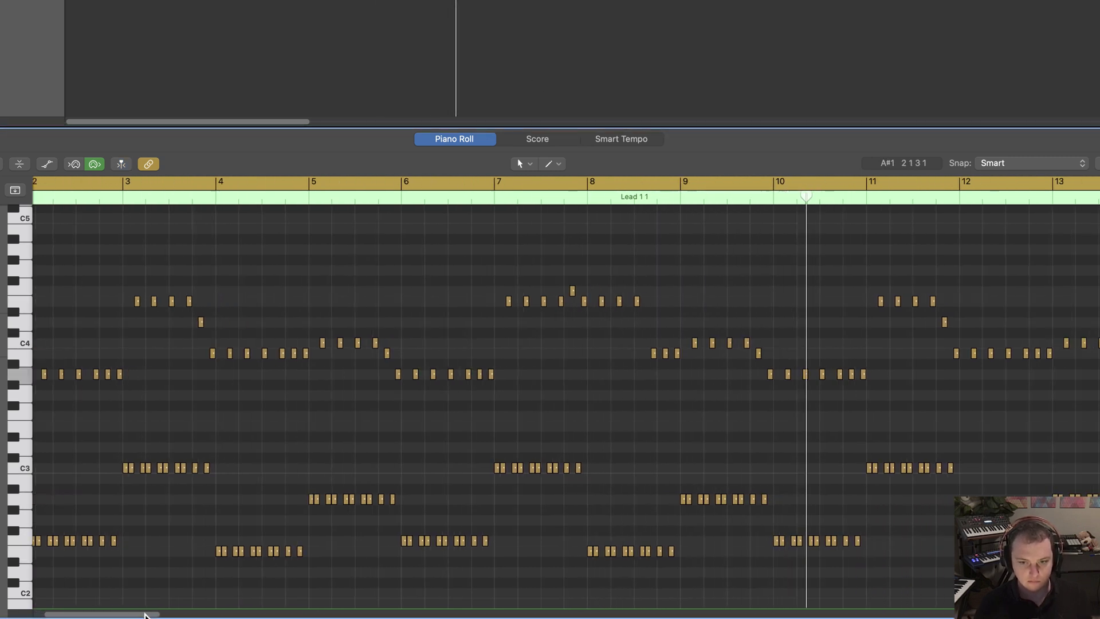
{"action": "scroll", "coordinate": [144, 612], "scroll_direction": "right", "scroll_amount": 10}
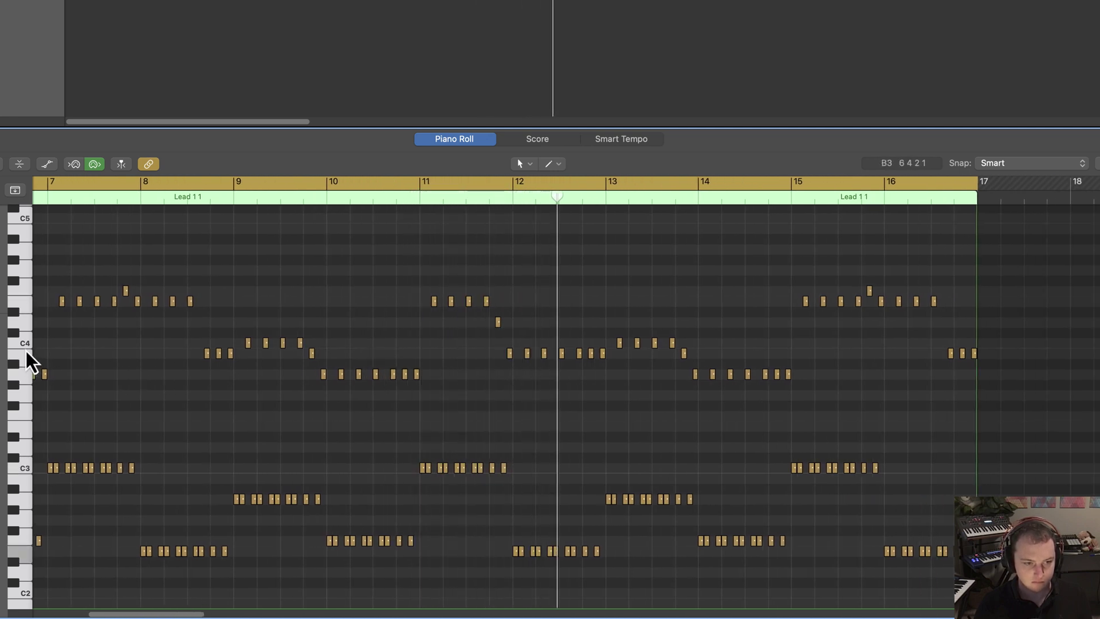
Step: Audition E4 on the keyboard and raise the four C4 notes in bar 13 to E4
{"action": "left_click", "coordinate": [25, 307]}
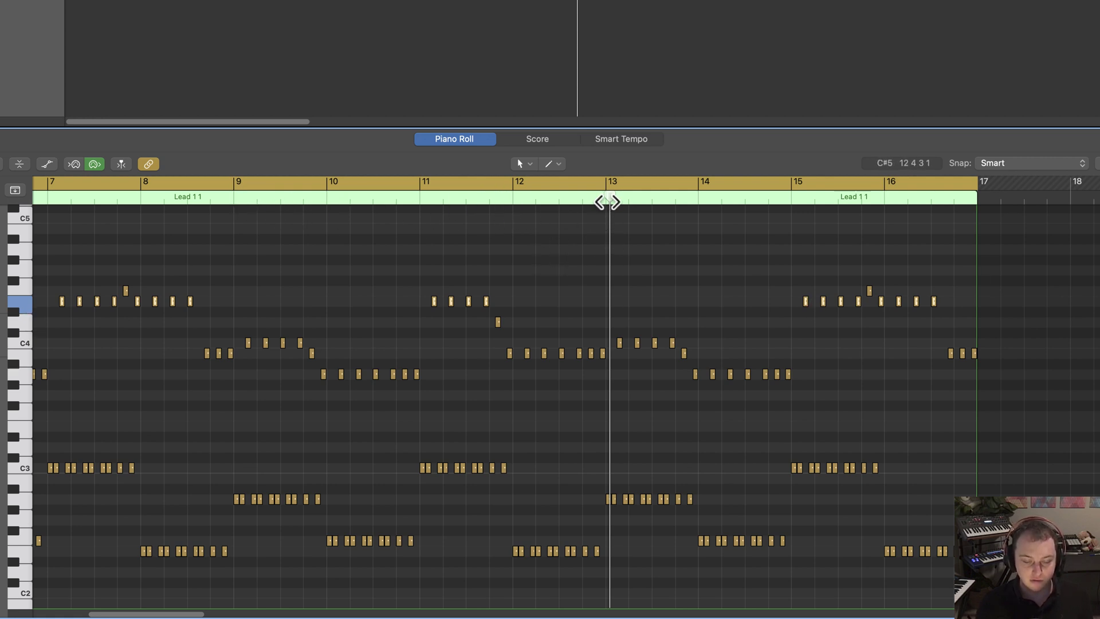
{"action": "key", "text": "super+Right"}
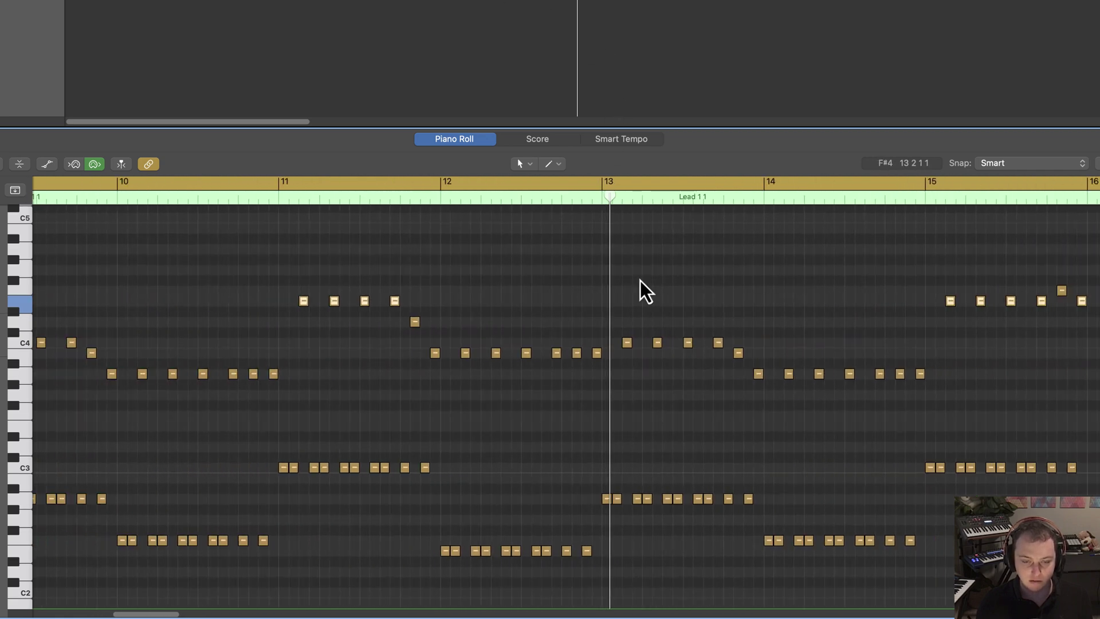
{"action": "left_click_drag", "start_coordinate": [619, 304], "coordinate": [730, 345]}
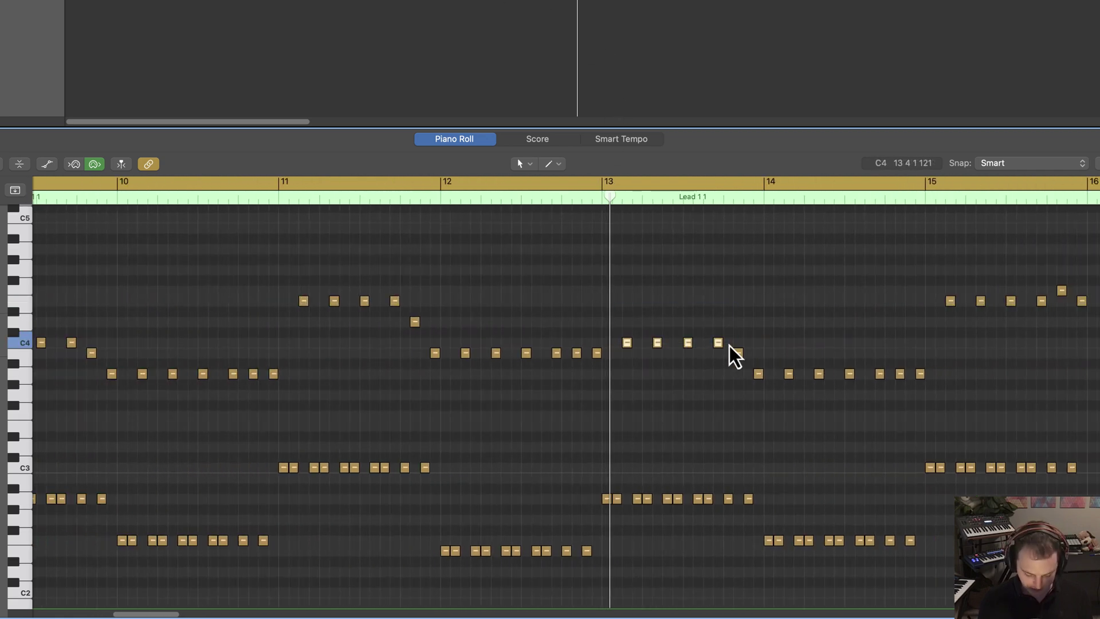
{"action": "key", "text": "alt+Up"}
{"action": "key", "text": "alt+Up"}
{"action": "key", "text": "alt+Up"}
{"action": "key", "text": "alt+Up"}
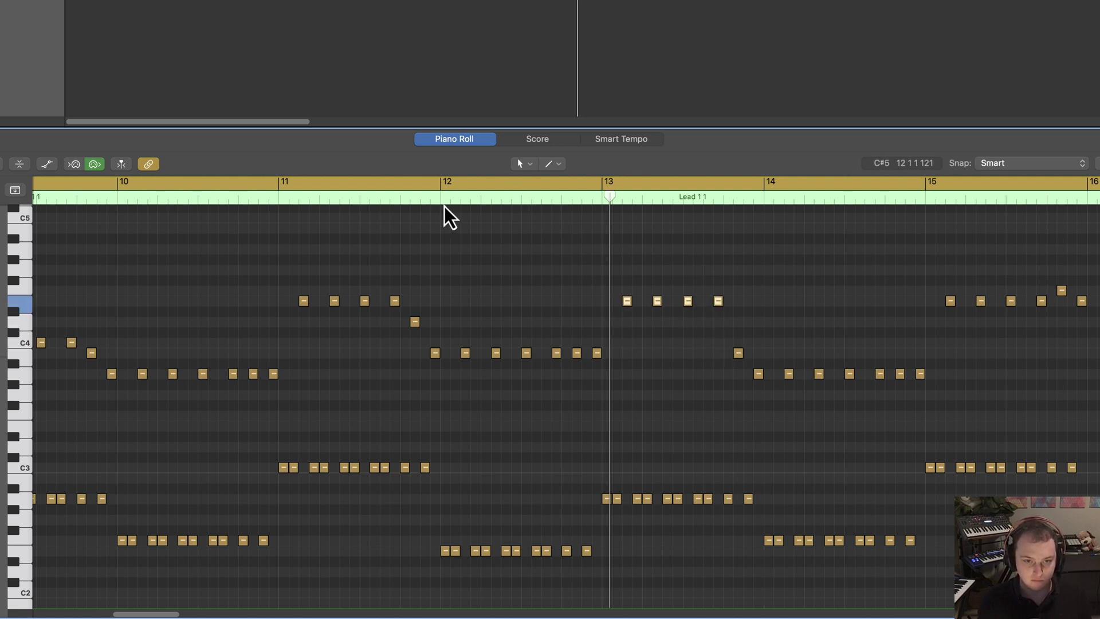
Step: Play the lead from late in bar 11 and raise the B3 note near the end of bar 13 to D4
{"action": "left_click", "coordinate": [416, 197]}
{"action": "key", "text": "space"}
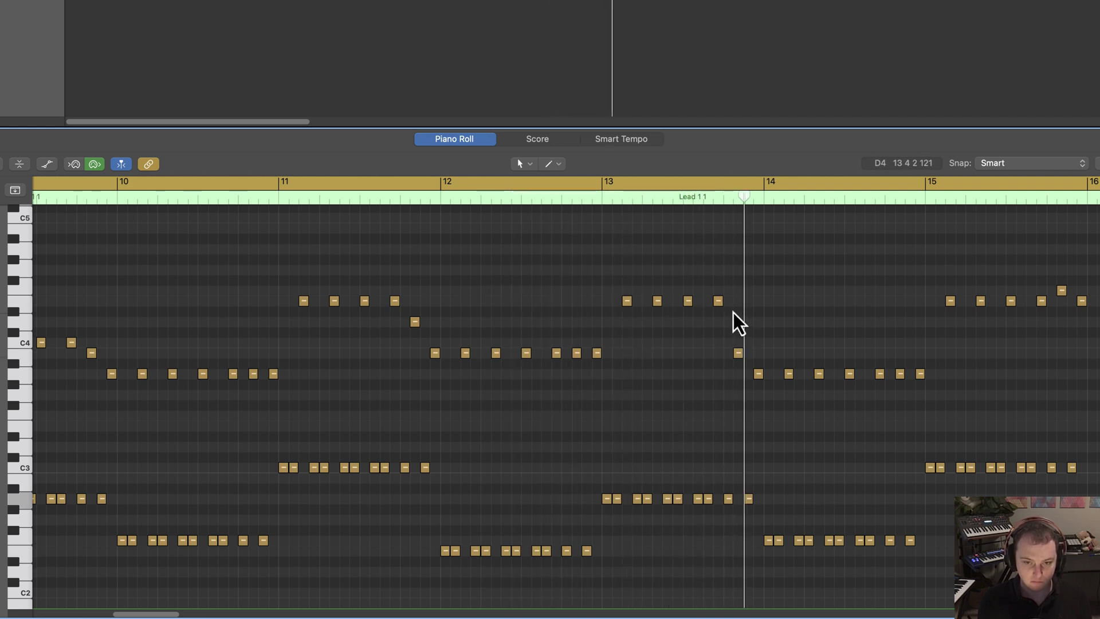
{"action": "key", "text": "space"}
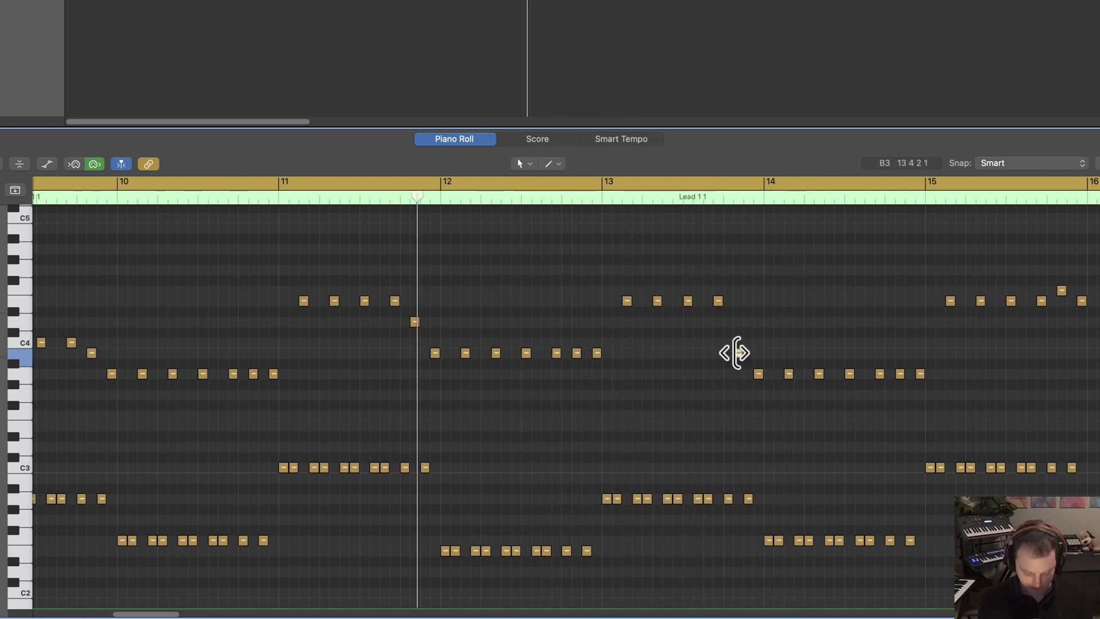
{"action": "key", "text": "alt+Up"}
{"action": "key", "text": "alt+Up"}
{"action": "key", "text": "alt+Up"}
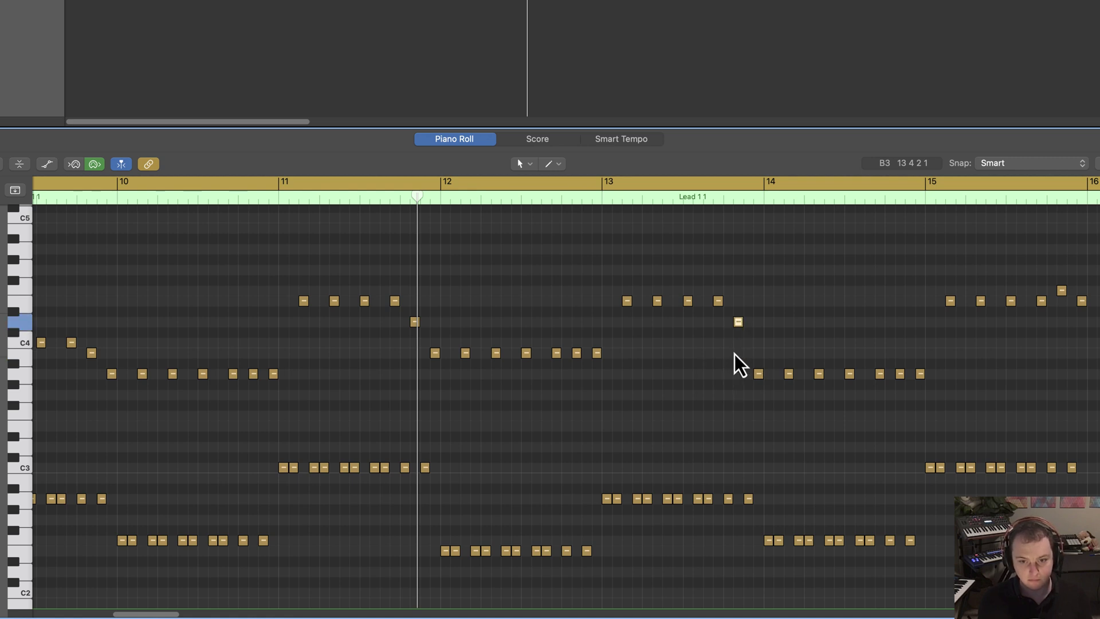
Step: Raise the last upper note of bar 13 and the six upper notes of bar 14 to C4
{"action": "left_click", "coordinate": [757, 375]}
{"action": "key", "text": "alt+Up"}
{"action": "key", "text": "alt+Up"}
{"action": "key", "text": "alt+Up"}
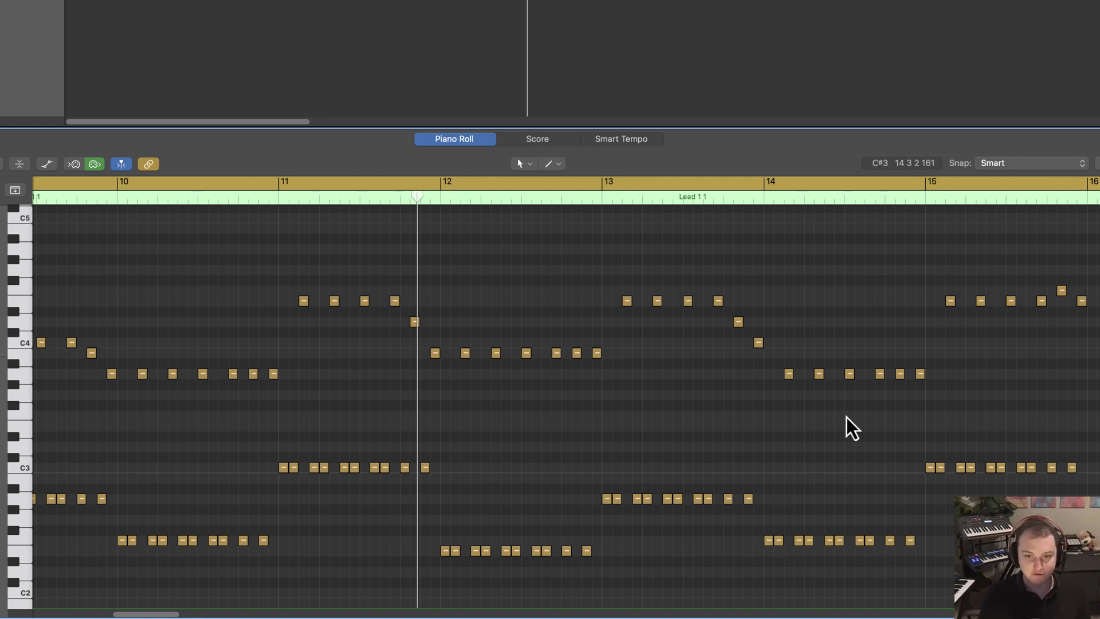
{"action": "key", "text": "alt+Up"}
{"action": "key", "text": "alt+Up"}
{"action": "key", "text": "alt+Up"}
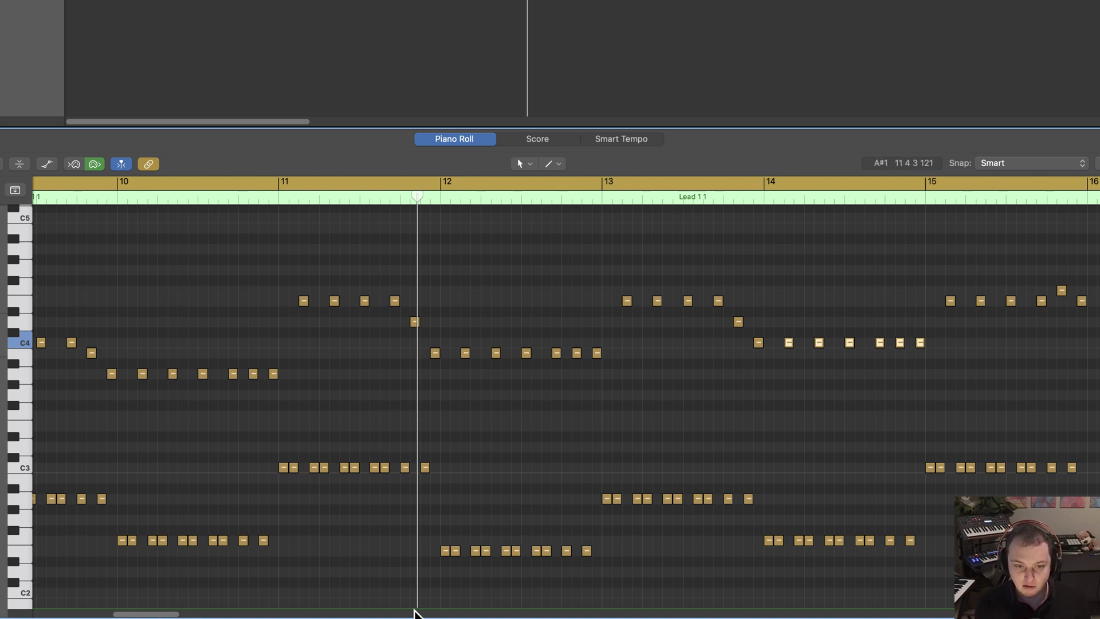
Step: Play the edited phrase from late in bar 11, and raise the first four upper notes of bar 15 to G4
{"action": "left_click_drag", "start_coordinate": [175, 613], "coordinate": [184, 613]}
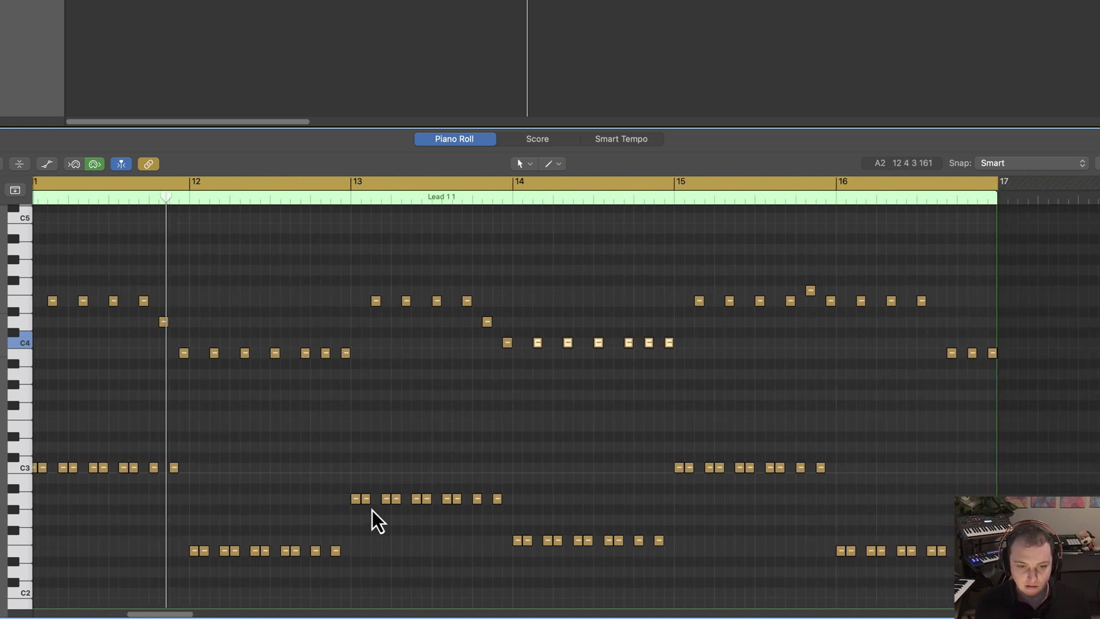
{"action": "key", "text": "space"}
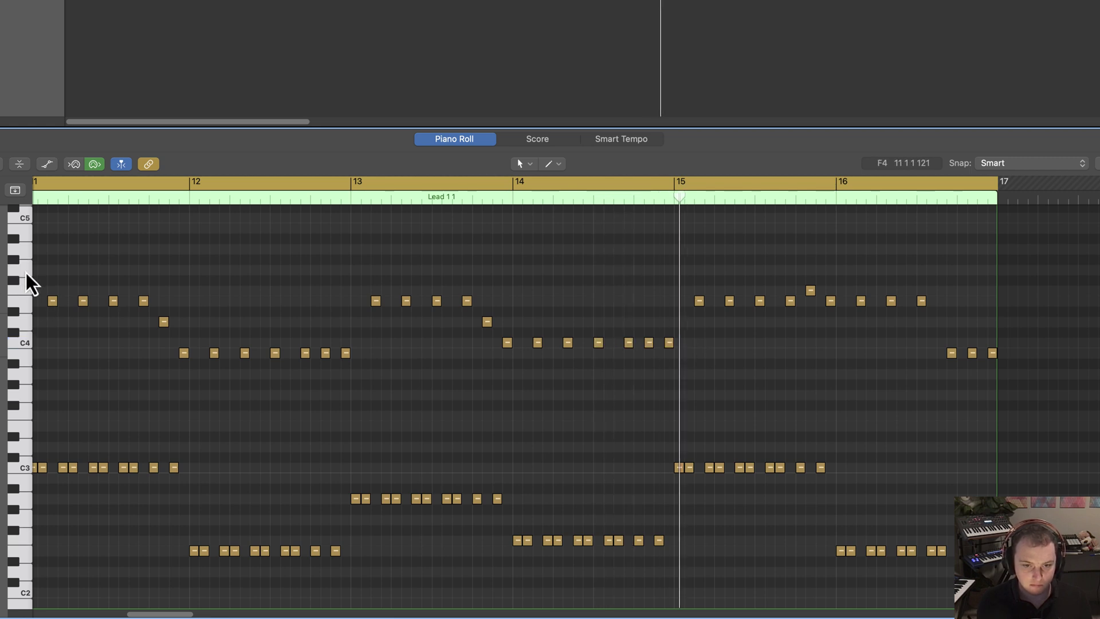
{"action": "left_click", "coordinate": [25, 352]}
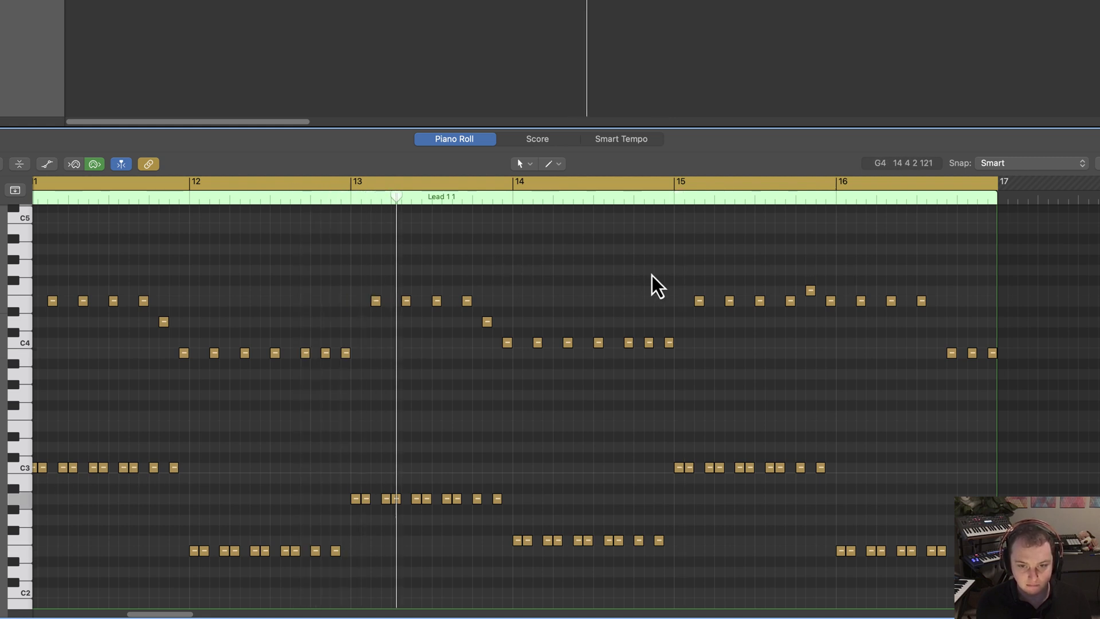
{"action": "left_click_drag", "start_coordinate": [652, 275], "coordinate": [784, 302]}
{"action": "key", "text": "alt+Up"}
{"action": "key", "text": "alt+Up"}
{"action": "key", "text": "alt+Up"}
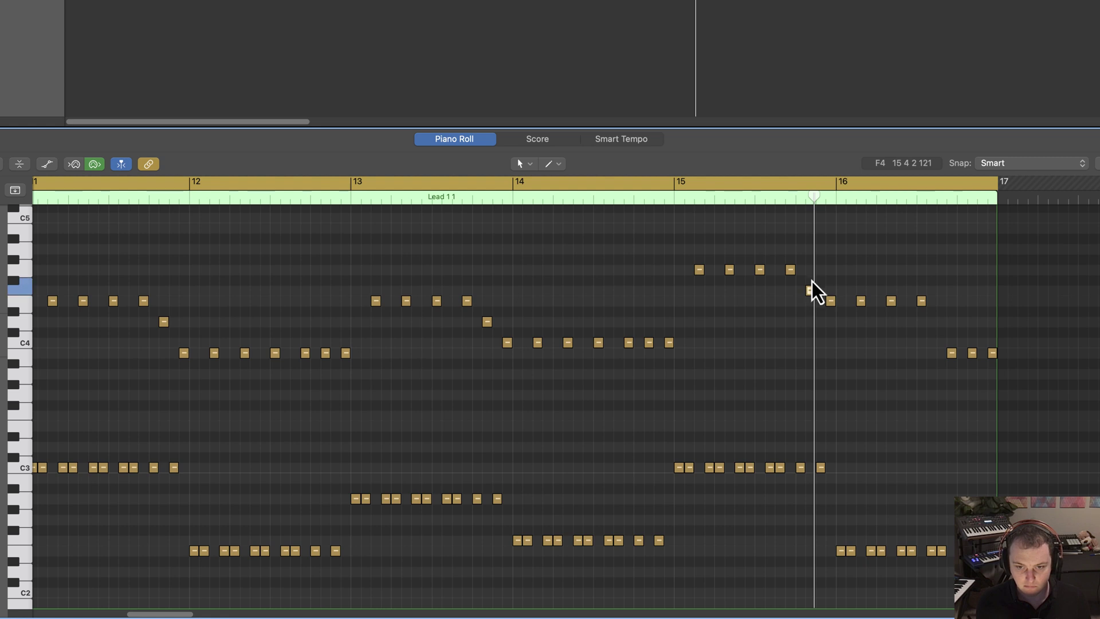
Step: Raise the last two upper notes of bar 15 to G4 and play the bar
{"action": "left_click_drag", "start_coordinate": [813, 281], "coordinate": [832, 274]}
{"action": "key", "text": "space"}
{"action": "left_click", "coordinate": [826, 294]}
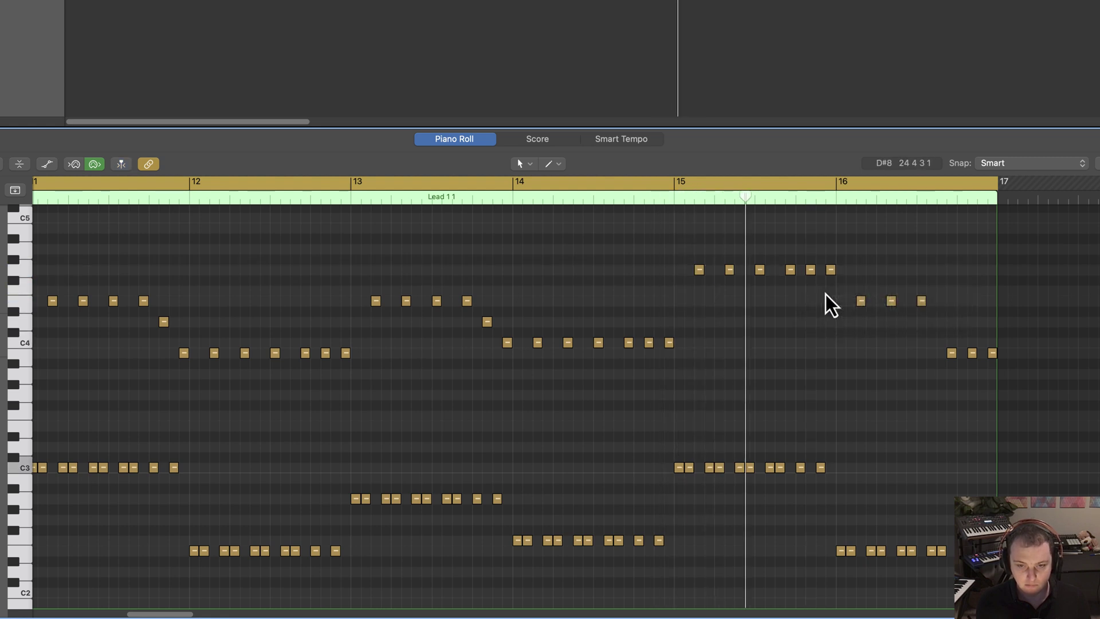
{"action": "left_click", "coordinate": [24, 360]}
{"action": "key", "text": "space"}
Step: Lower the three E4 notes in bar 16 to B3 while the lead plays
{"action": "left_click_drag", "start_coordinate": [950, 294], "coordinate": [831, 315]}
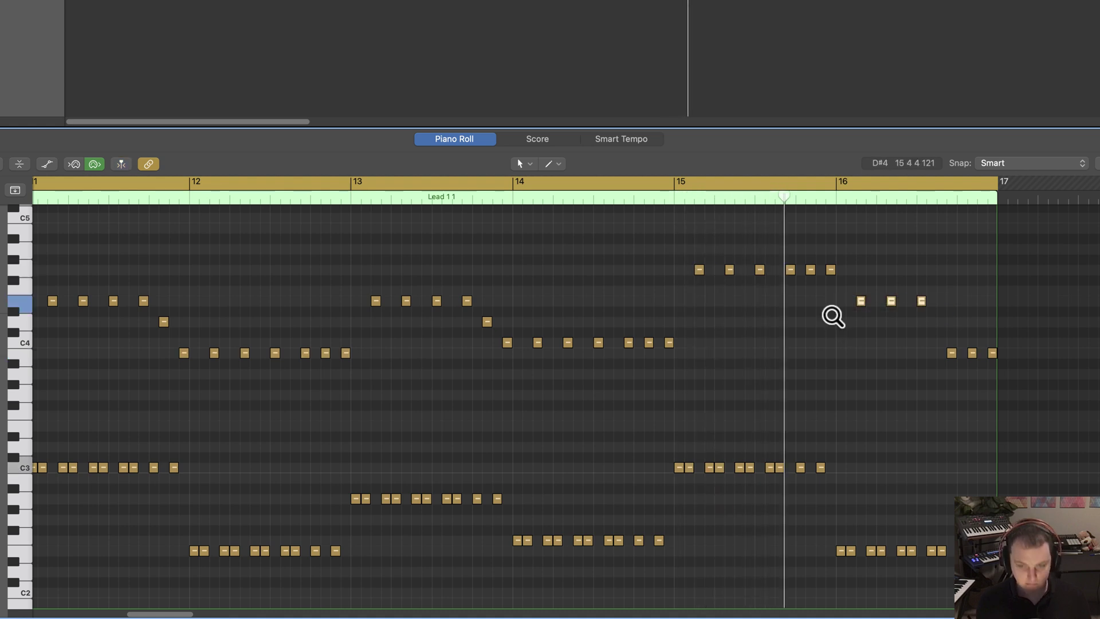
{"action": "key", "text": "alt+Down"}
{"action": "key", "text": "alt+Down"}
{"action": "key", "text": "alt+Down"}
{"action": "key", "text": "alt+Down"}
{"action": "key", "text": "alt+Down"}
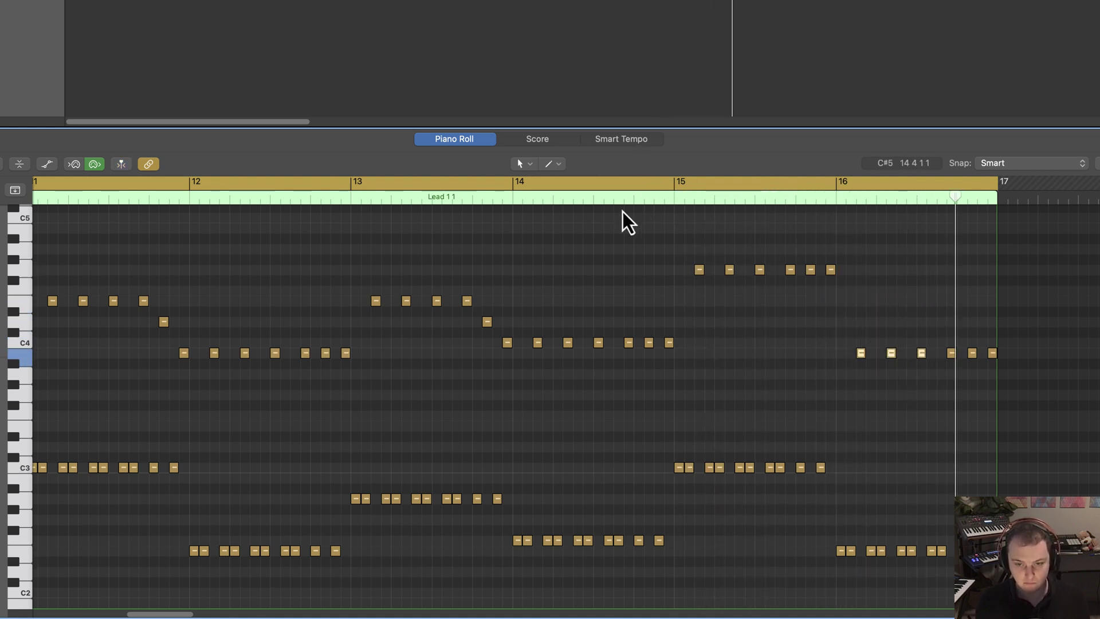
Step: Turn off cycle playback and play the lead from bar 13
{"action": "key", "text": "space"}
{"action": "key", "text": "space"}
{"action": "key", "text": "c"}
{"action": "left_click", "coordinate": [360, 200]}
{"action": "left_click", "coordinate": [602, 258]}
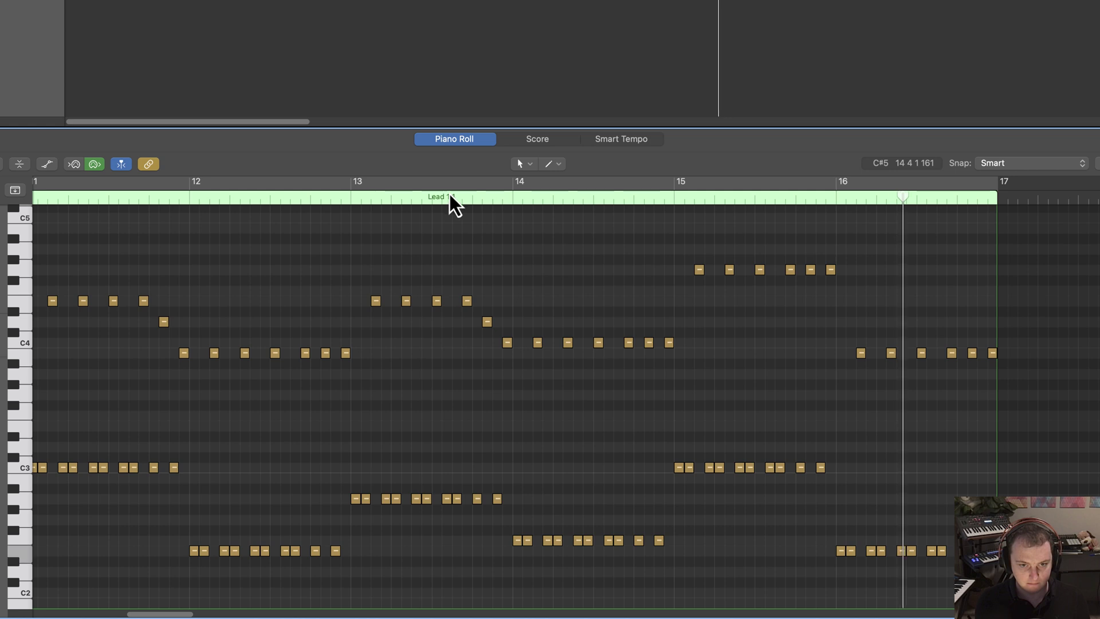
{"action": "left_click", "coordinate": [359, 200]}
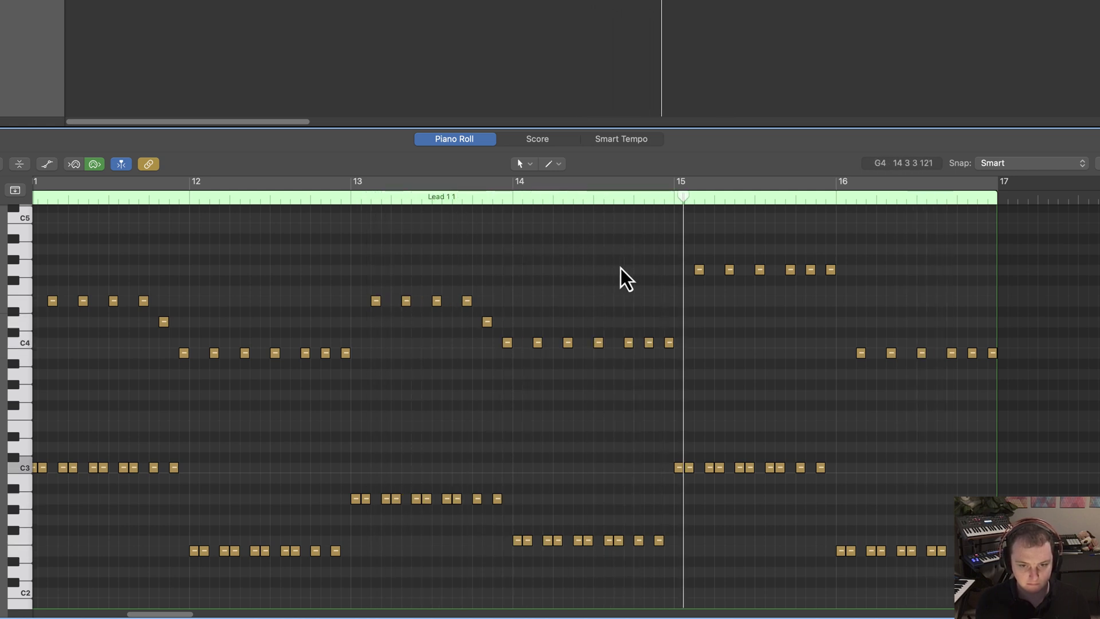
Step: Lower the last two upper notes of bar 15 to F4 and E4, and replay the phrase from bar 13
{"action": "left_click_drag", "start_coordinate": [809, 274], "coordinate": [830, 302]}
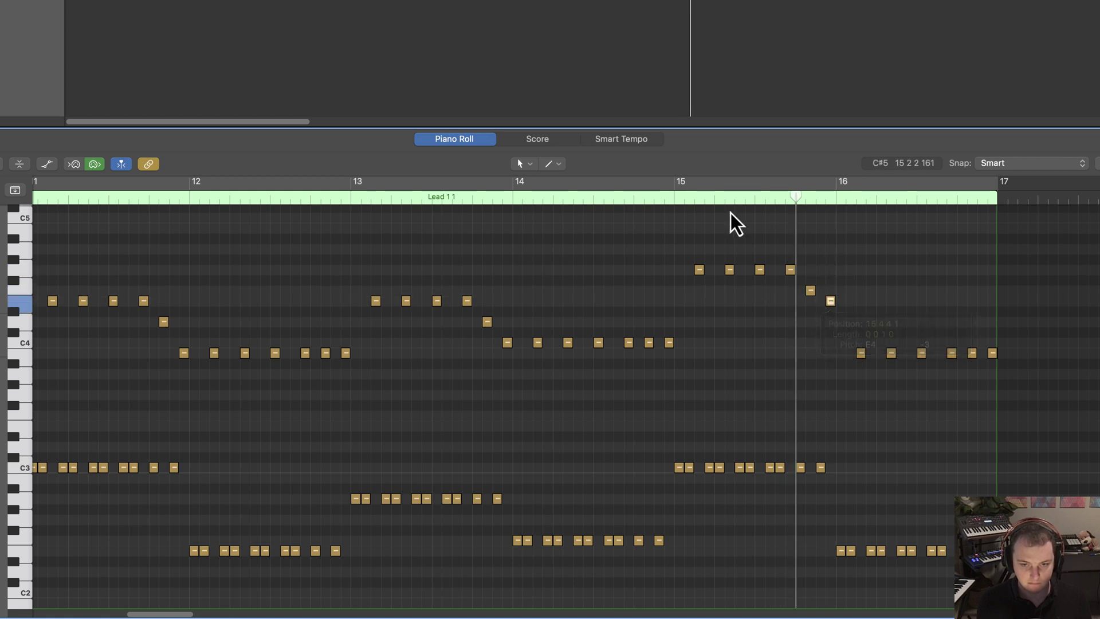
{"action": "left_click", "coordinate": [677, 205]}
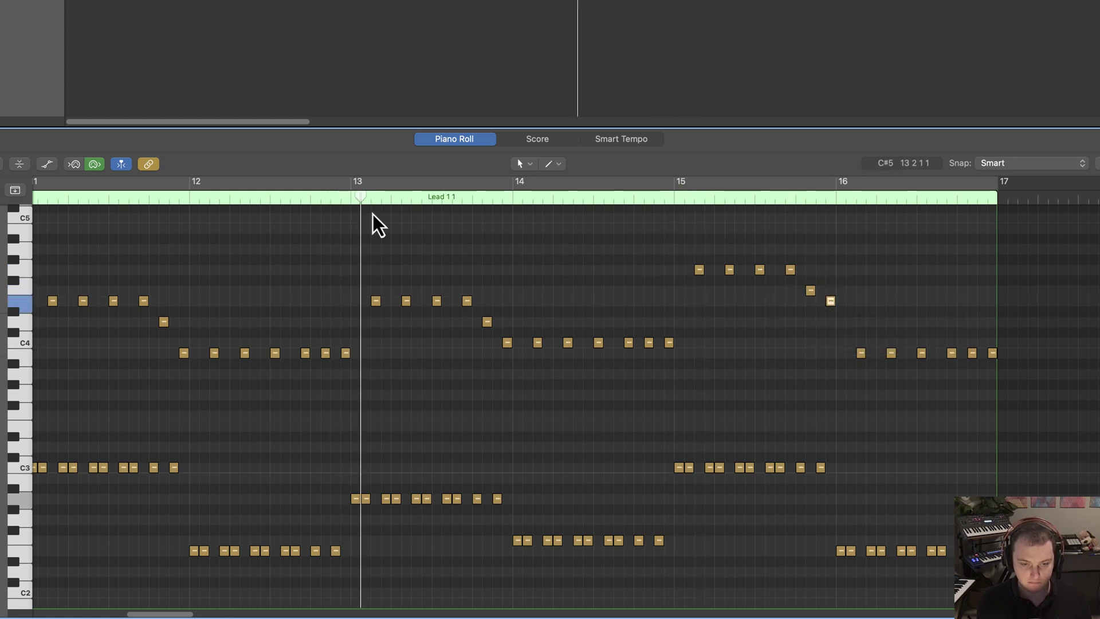
{"action": "left_click", "coordinate": [595, 301]}
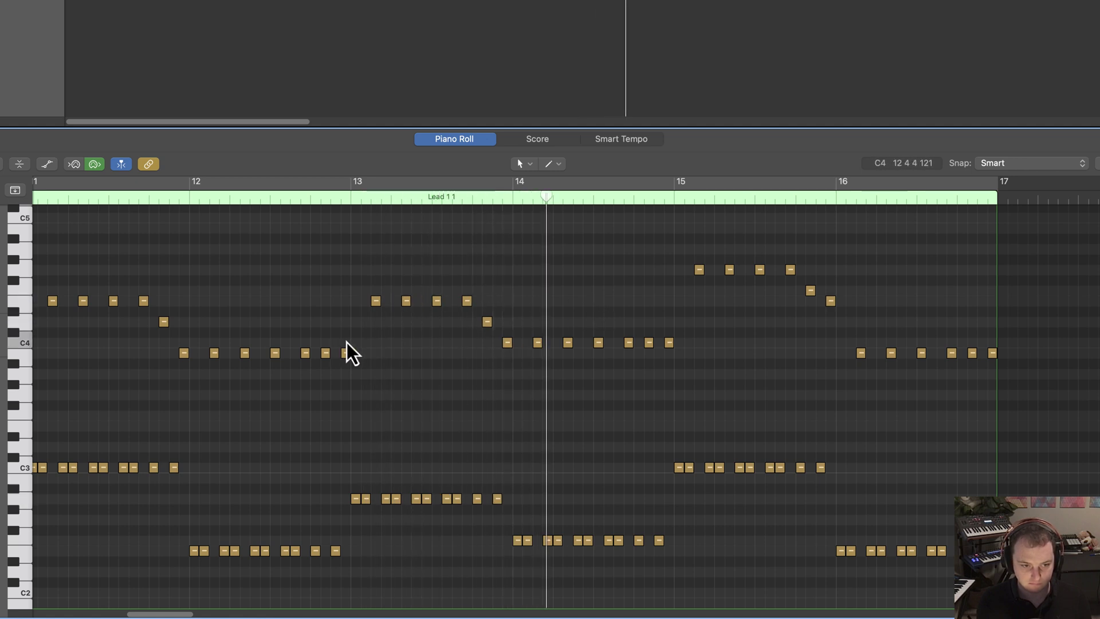
{"action": "left_click", "coordinate": [22, 302]}
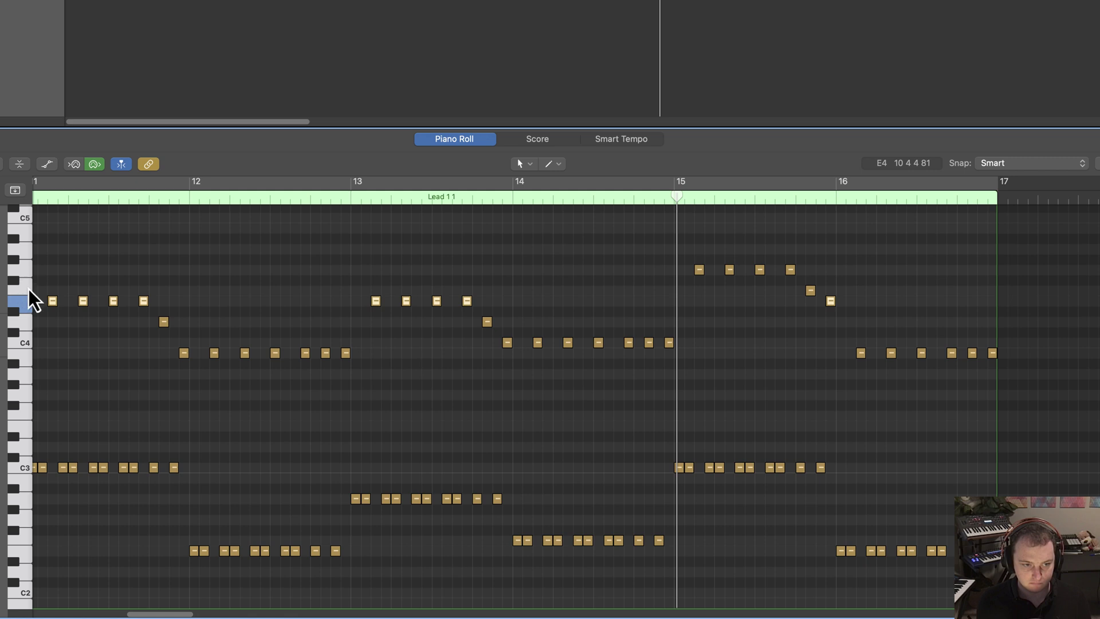
{"action": "left_click", "coordinate": [634, 294]}
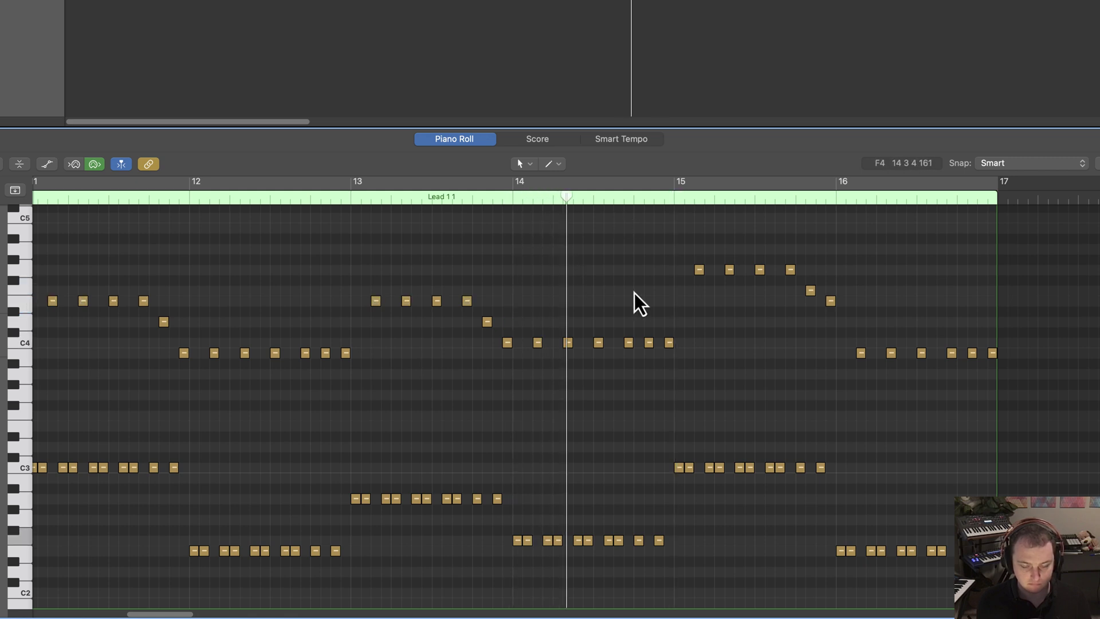
Step: Replay bar 15 and reshape its last three upper notes into a descent of F4, E4 and B3
{"action": "key", "text": "space"}
{"action": "left_click_drag", "start_coordinate": [662, 258], "coordinate": [834, 298]}
{"action": "left_click", "coordinate": [652, 249]}
{"action": "key", "text": "space"}
{"action": "left_click", "coordinate": [675, 200]}
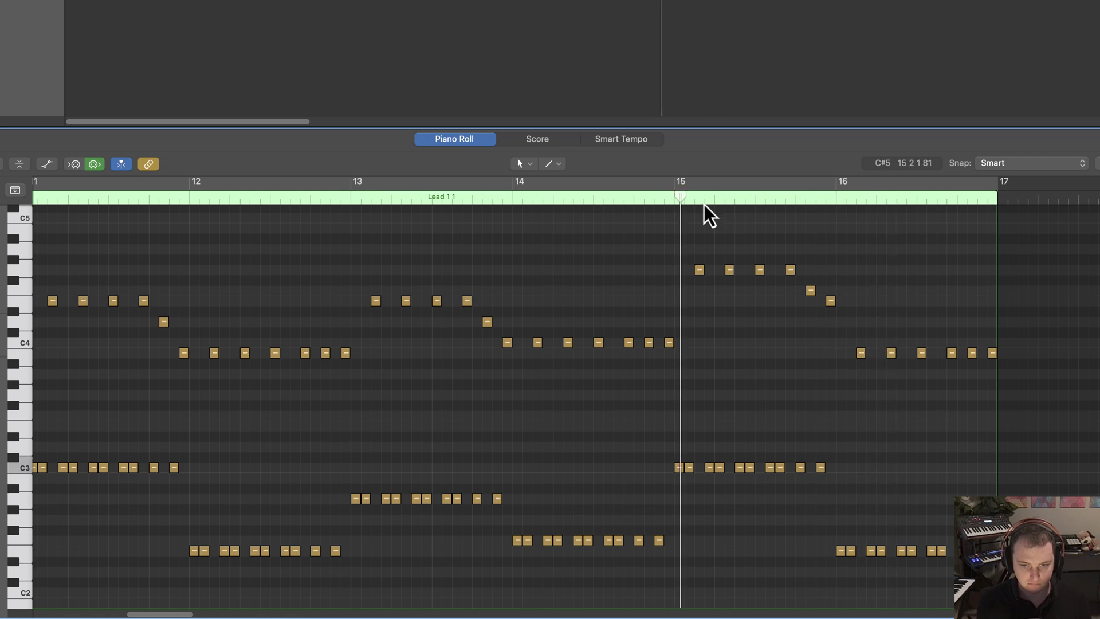
{"action": "left_click", "coordinate": [673, 199]}
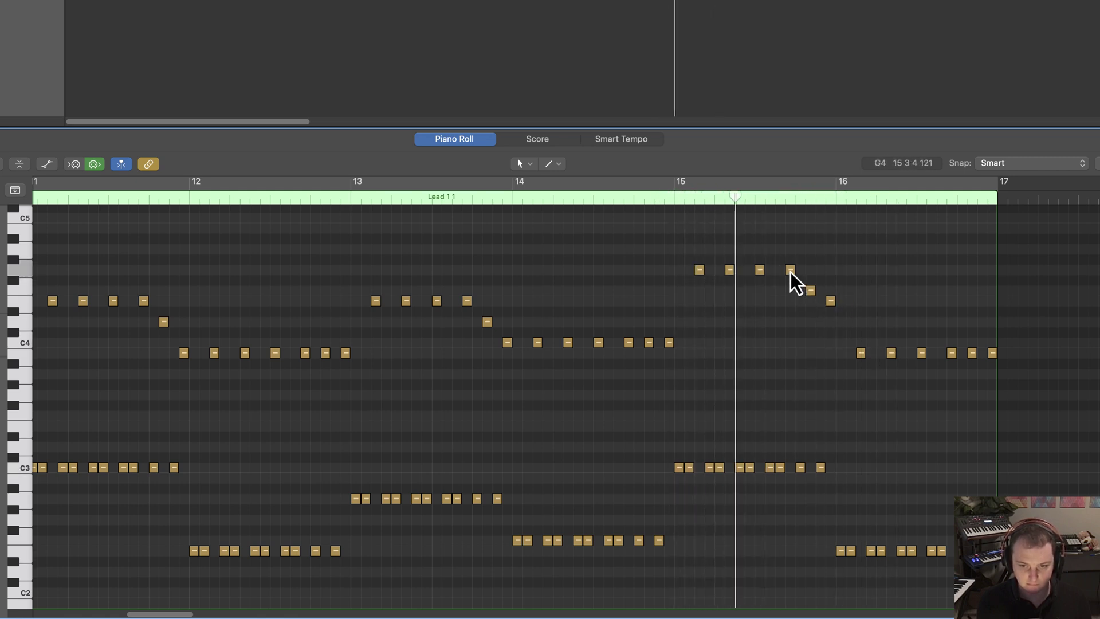
{"action": "left_click_drag", "start_coordinate": [789, 270], "coordinate": [830, 341]}
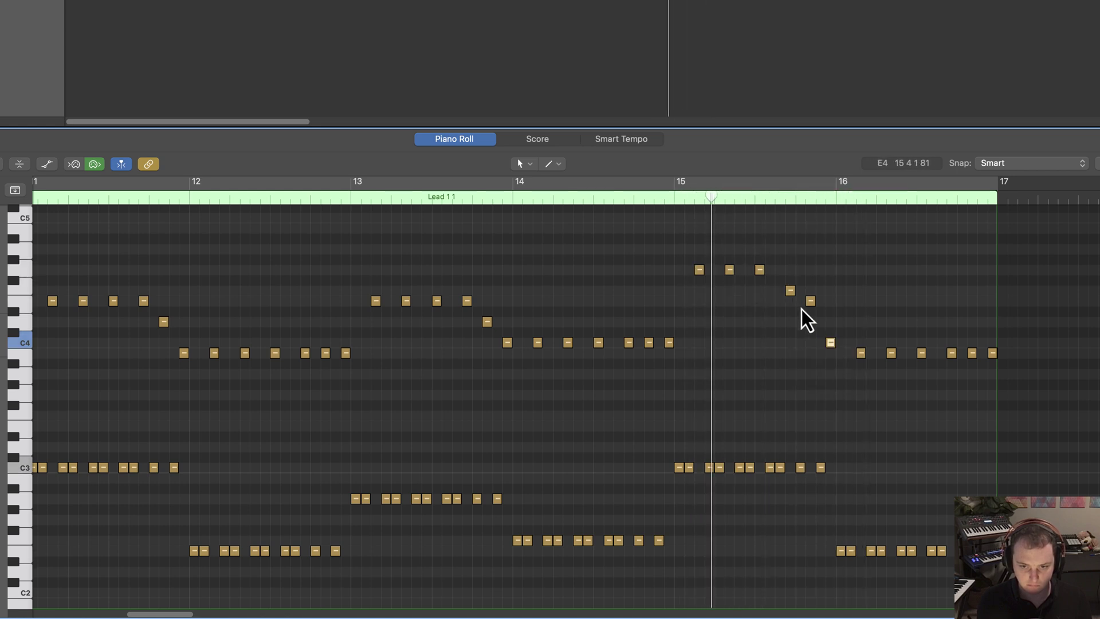
{"action": "left_click_drag", "start_coordinate": [829, 344], "coordinate": [829, 353]}
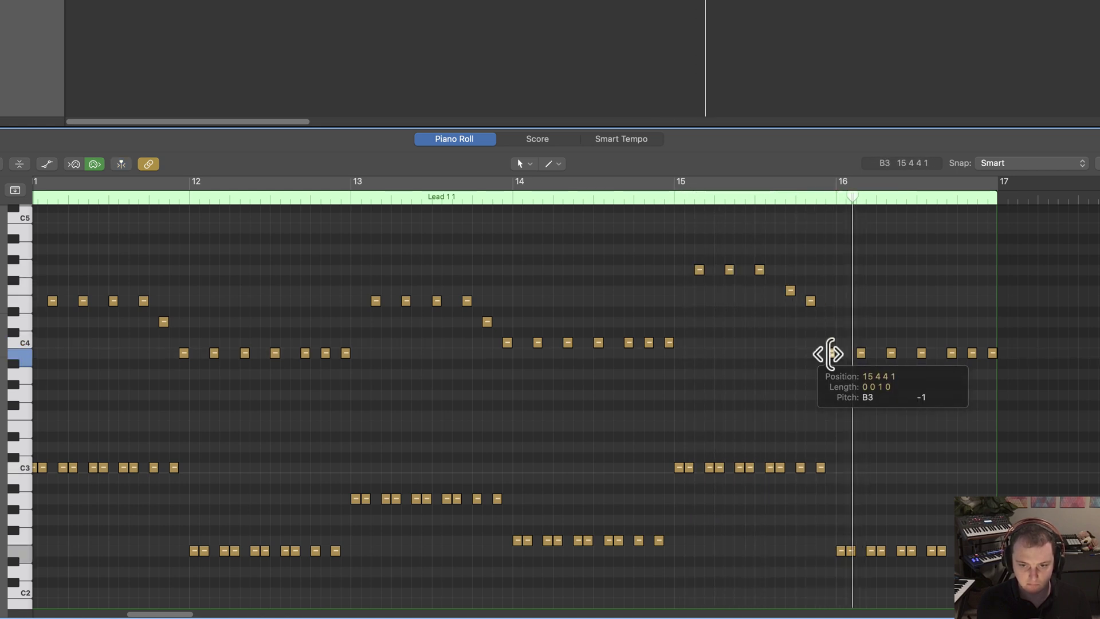
{"action": "left_click", "coordinate": [803, 322]}
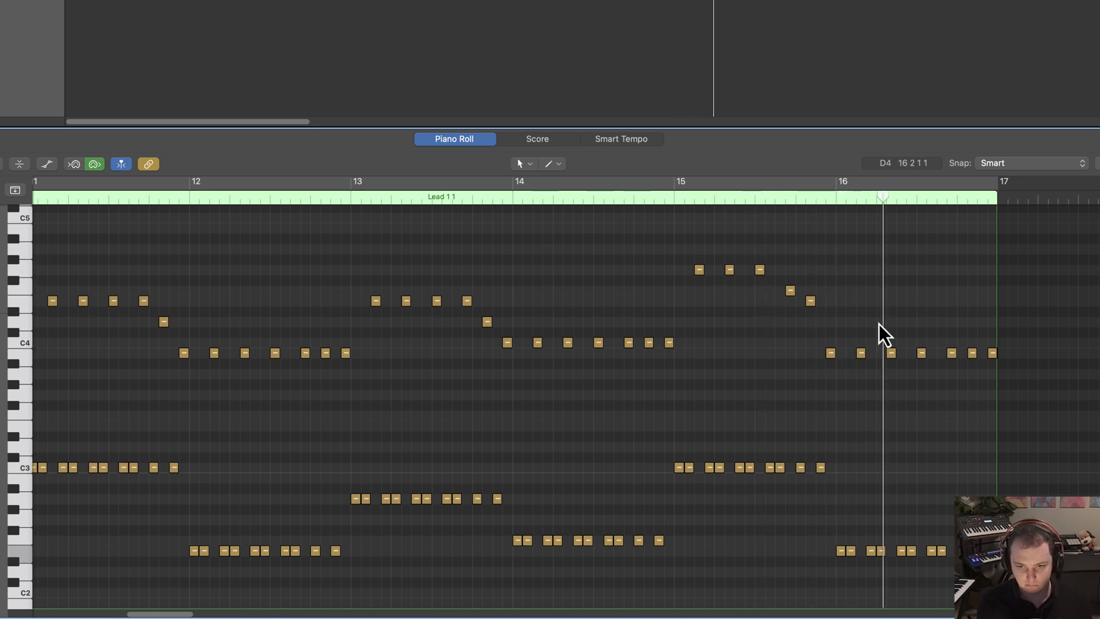
Step: Raise the last upper note of bar 16 to C4 and turn cycle playback back on
{"action": "left_click_drag", "start_coordinate": [992, 353], "coordinate": [994, 346]}
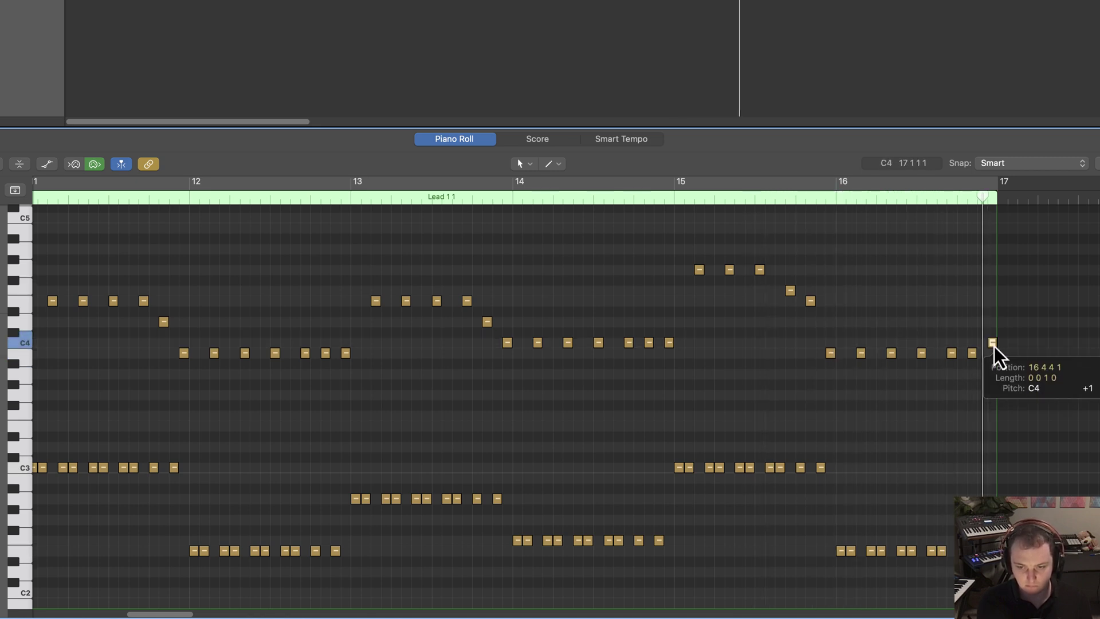
{"action": "left_click", "coordinate": [927, 294]}
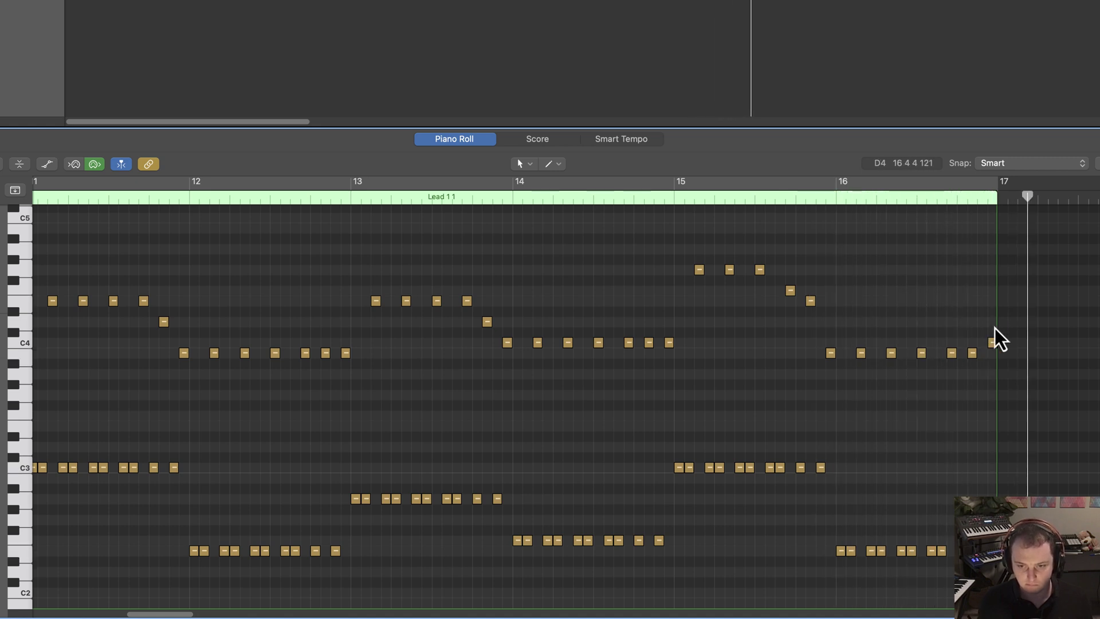
{"action": "key", "text": "c"}
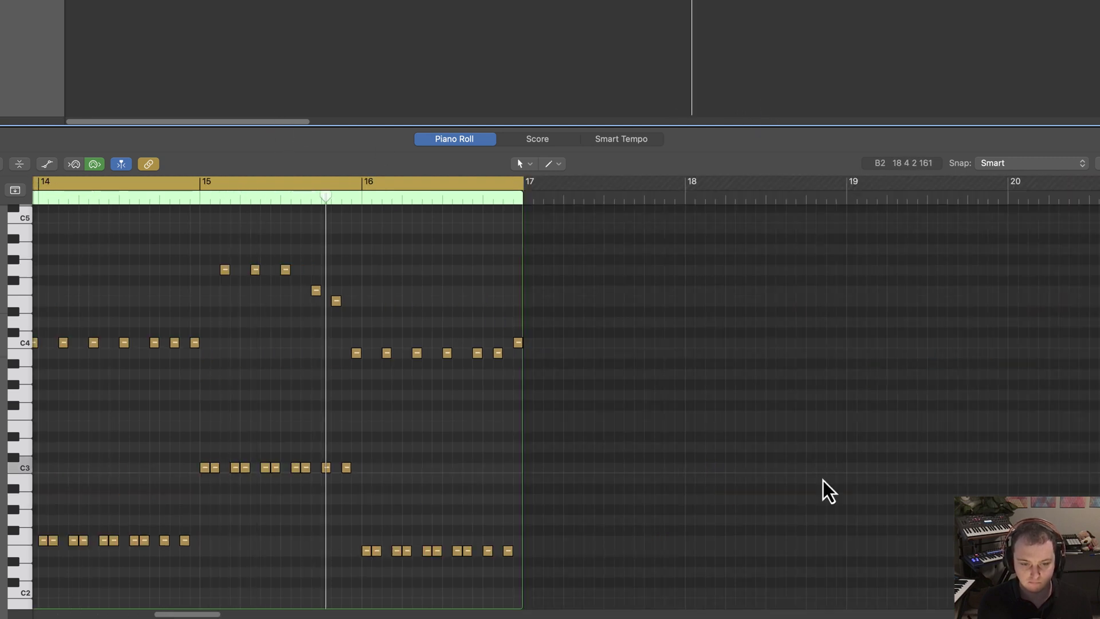
{"action": "left_click", "coordinate": [364, 200]}
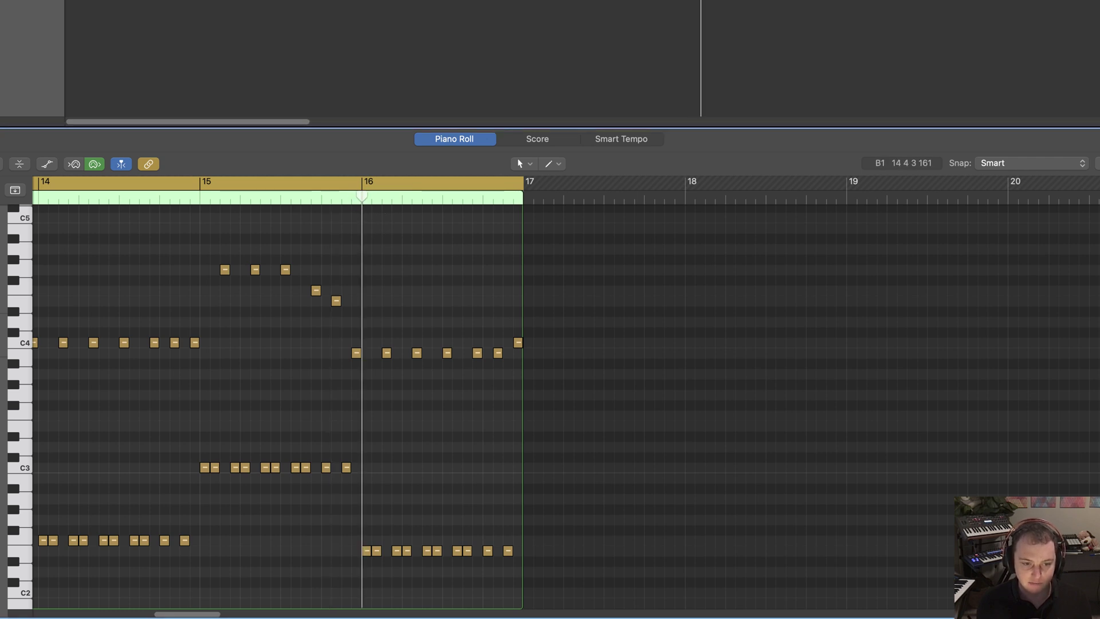
Step: Play the lead from bar 16 and raise that bar's third-to-last upper note to C4
{"action": "left_click_drag", "start_coordinate": [209, 614], "coordinate": [186, 614]}
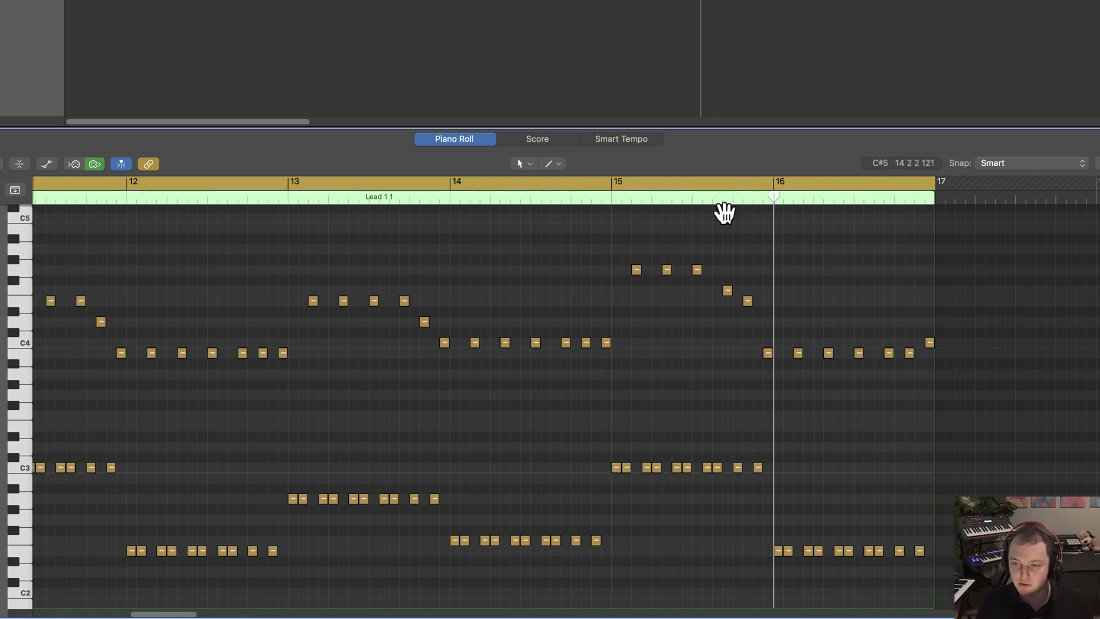
{"action": "key", "text": "space"}
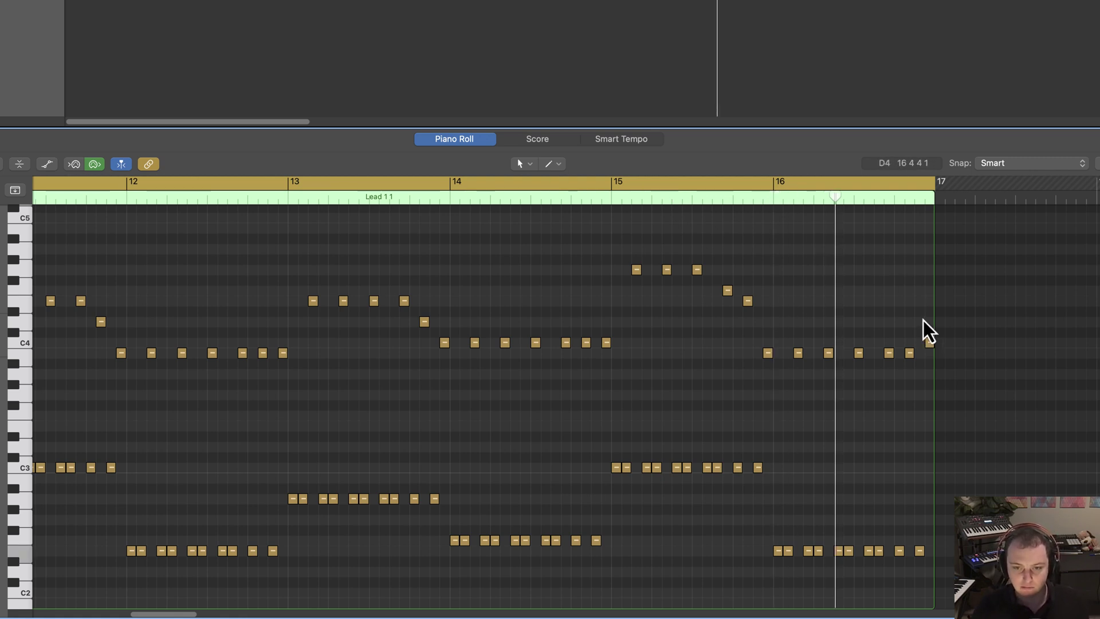
{"action": "key", "text": "space"}
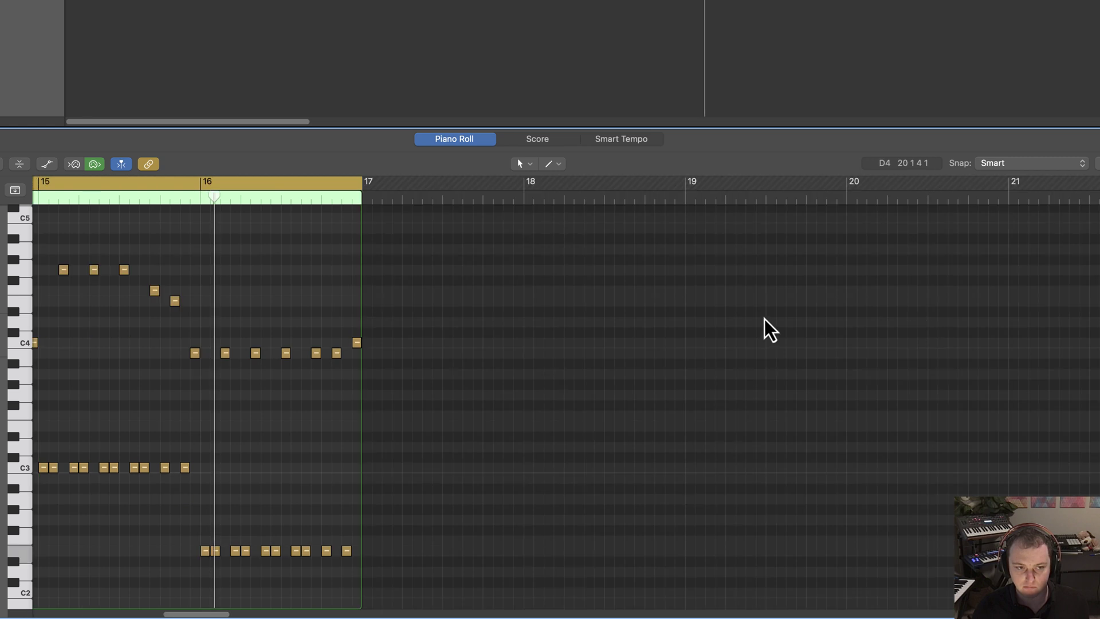
{"action": "left_click", "coordinate": [313, 357]}
{"action": "key", "text": "alt+Up"}
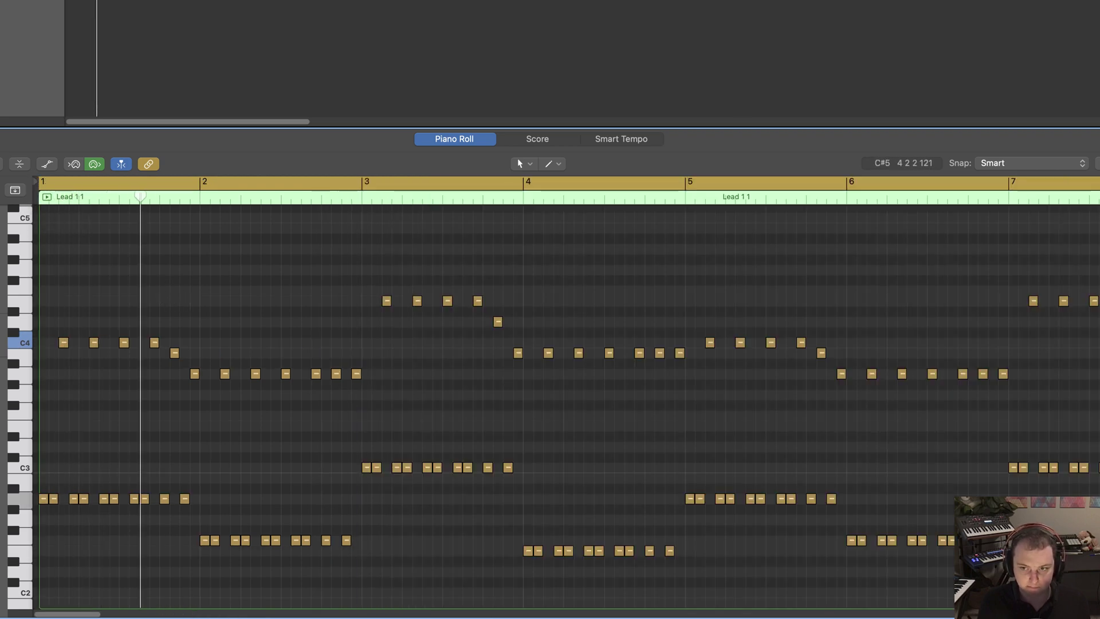
Step: Play through the whole sixteen-bar lead and review the upper melody in bars 11 to 16
{"action": "key", "text": "super+Left"}
{"action": "key", "text": "super+Left"}
{"action": "key", "text": "super+Left"}
{"action": "scroll", "coordinate": [550, 395], "scroll_direction": "down", "scroll_amount": 1}
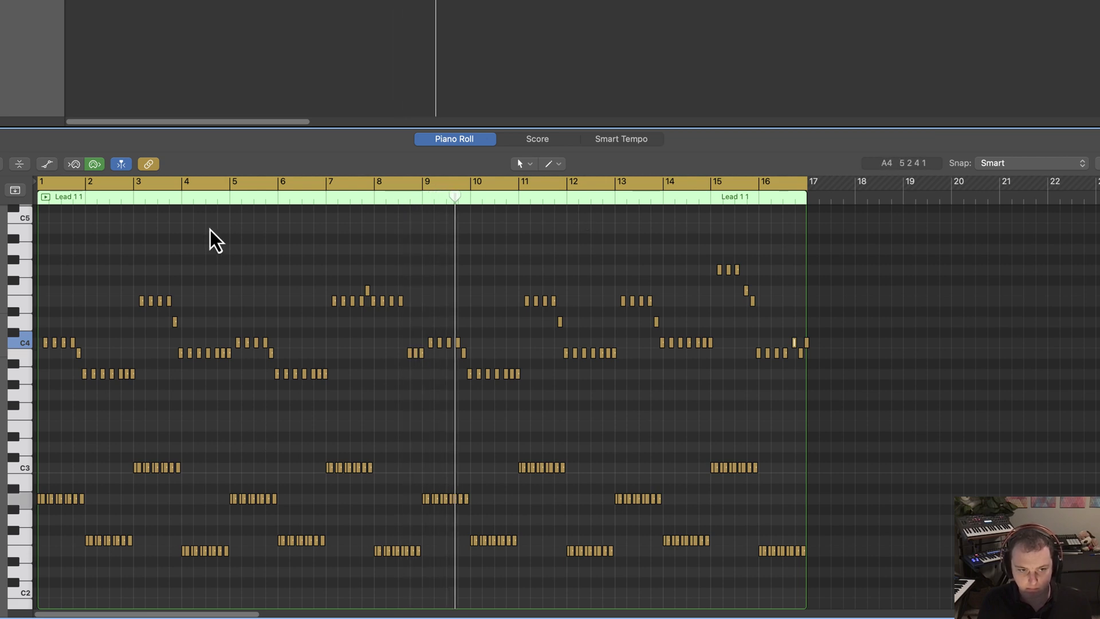
{"action": "key", "text": "super+Right"}
{"action": "key", "text": "super+Right"}
{"action": "key", "text": "super+Right"}
{"action": "key", "text": "super+Right"}
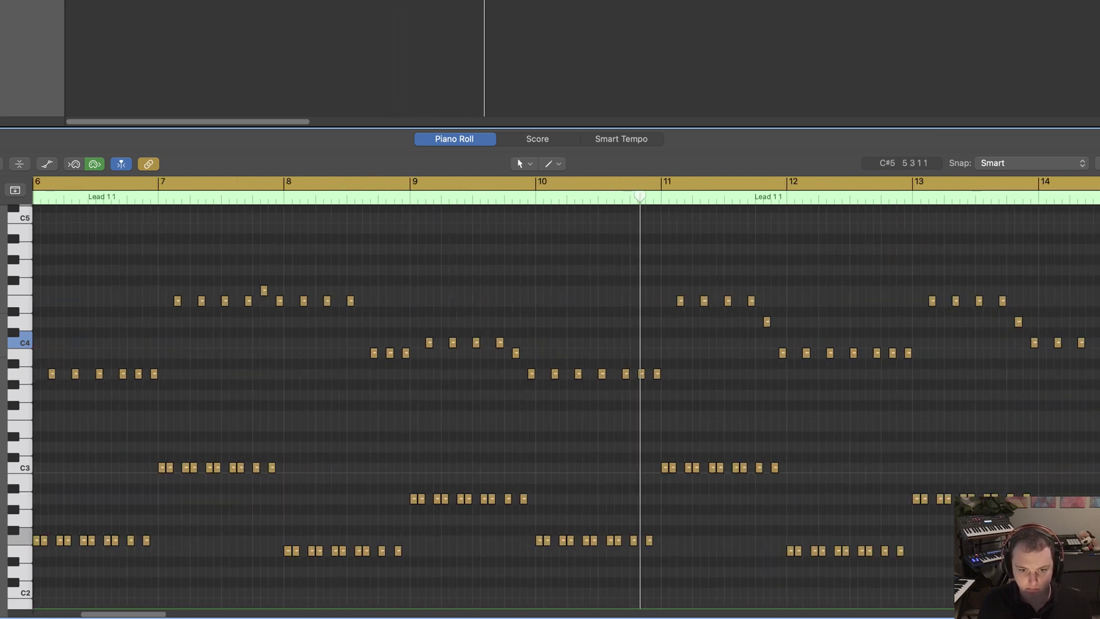
{"action": "left_click_drag", "start_coordinate": [136, 616], "coordinate": [172, 615]}
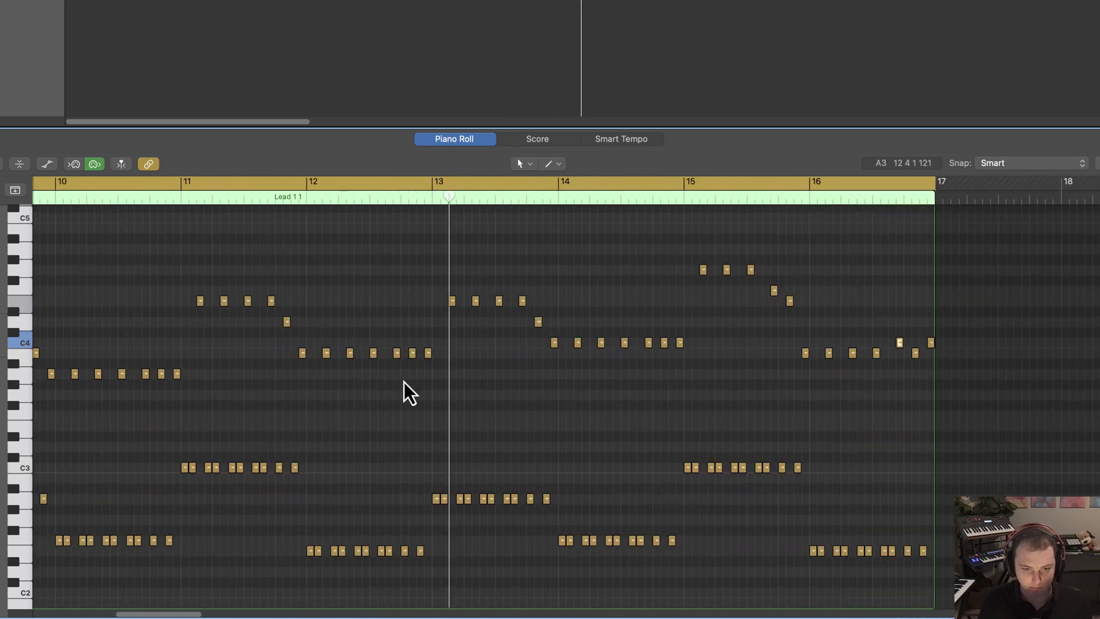
{"action": "left_click", "coordinate": [436, 198]}
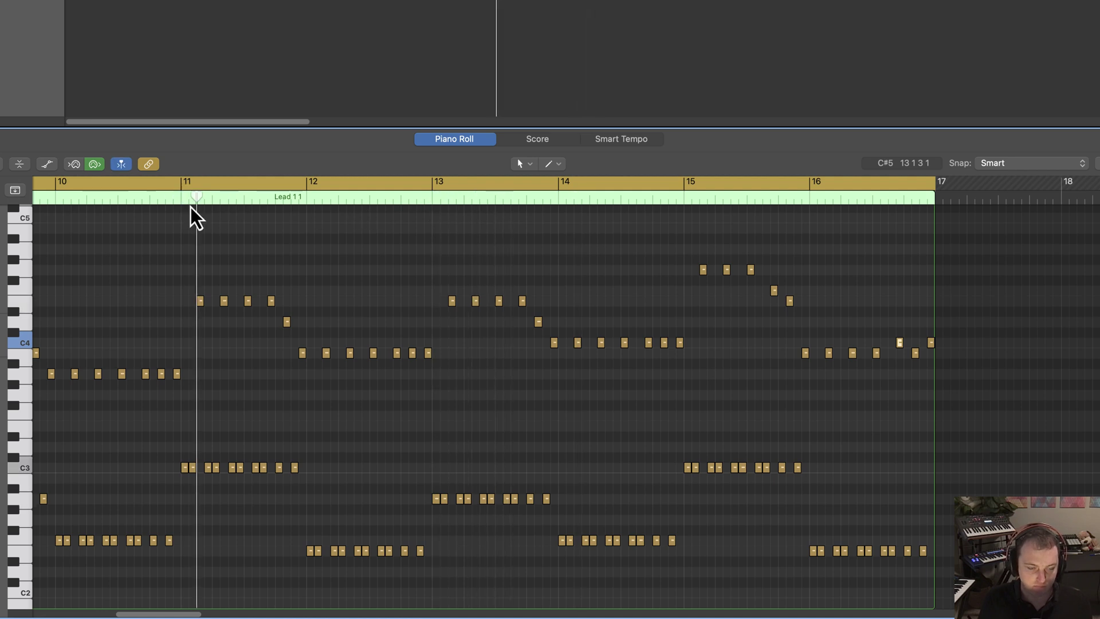
{"action": "key", "text": "super+Right"}
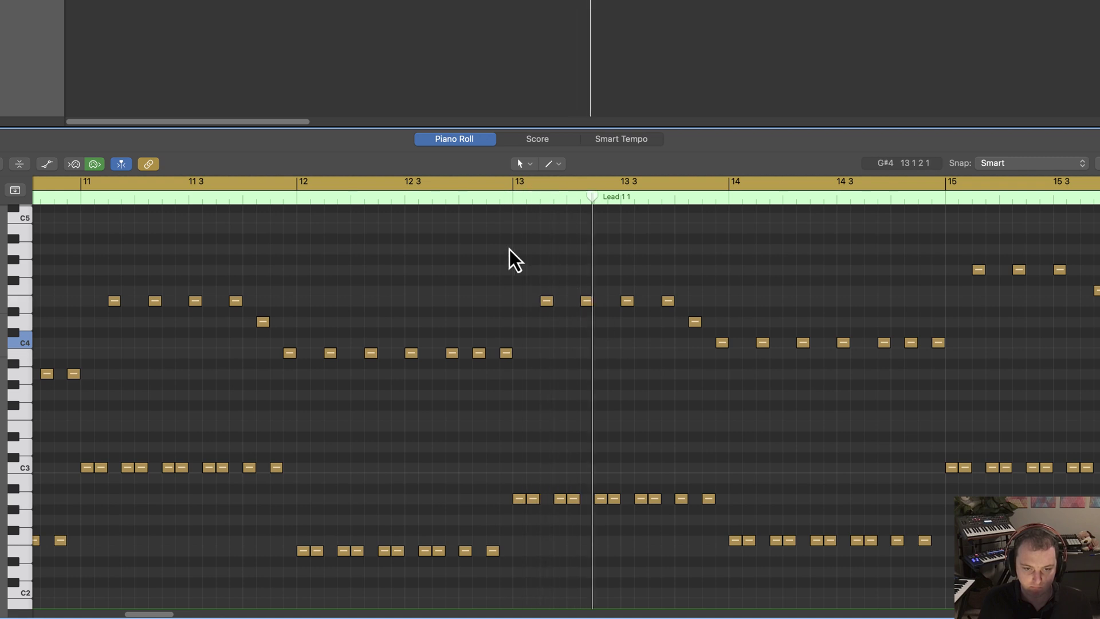
{"action": "left_click", "coordinate": [297, 198]}
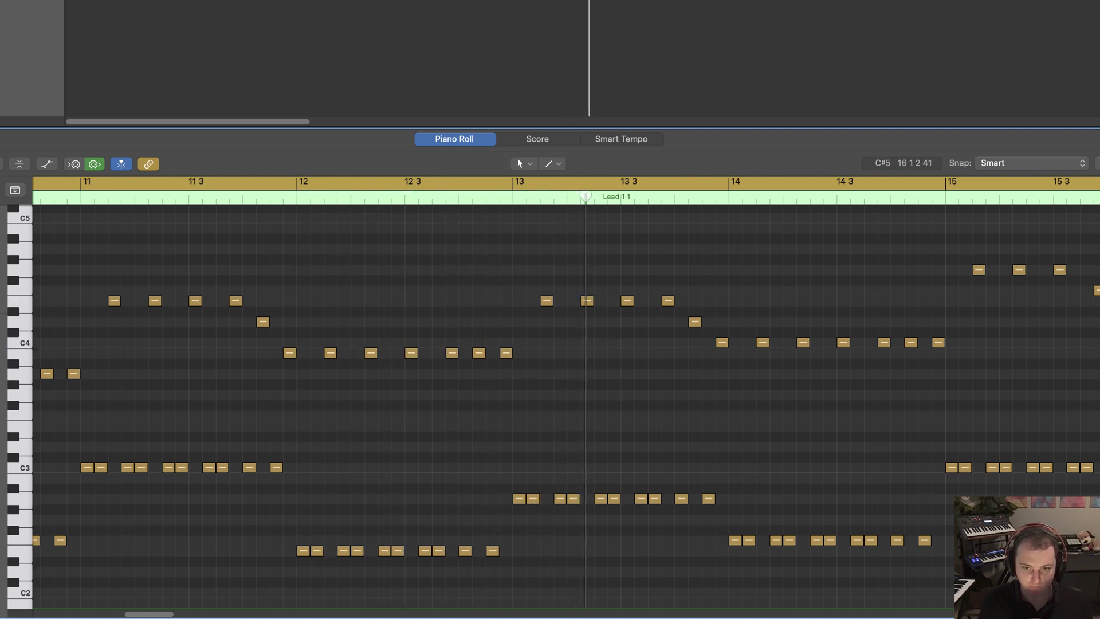
Step: Lower the first four upper notes of bar 13 to C4
{"action": "key", "text": "super+Left"}
{"action": "key", "text": "super+Left"}
{"action": "key", "text": "super+Left"}
{"action": "key", "text": "super+Left"}
{"action": "key", "text": "super+Left"}
{"action": "key", "text": "super+Left"}
{"action": "key", "text": "super+Left"}
{"action": "key", "text": "super+Right"}
{"action": "key", "text": "super+Left"}
{"action": "key", "text": "super+Left"}
{"action": "key", "text": "super+Left"}
{"action": "key", "text": "super+Left"}
{"action": "key", "text": "super+Left"}
{"action": "key", "text": "super+Left"}
{"action": "key", "text": "super+Right"}
{"action": "key", "text": "super+Right"}
{"action": "key", "text": "super+Right"}
{"action": "key", "text": "super+Right"}
{"action": "key", "text": "super+Right"}
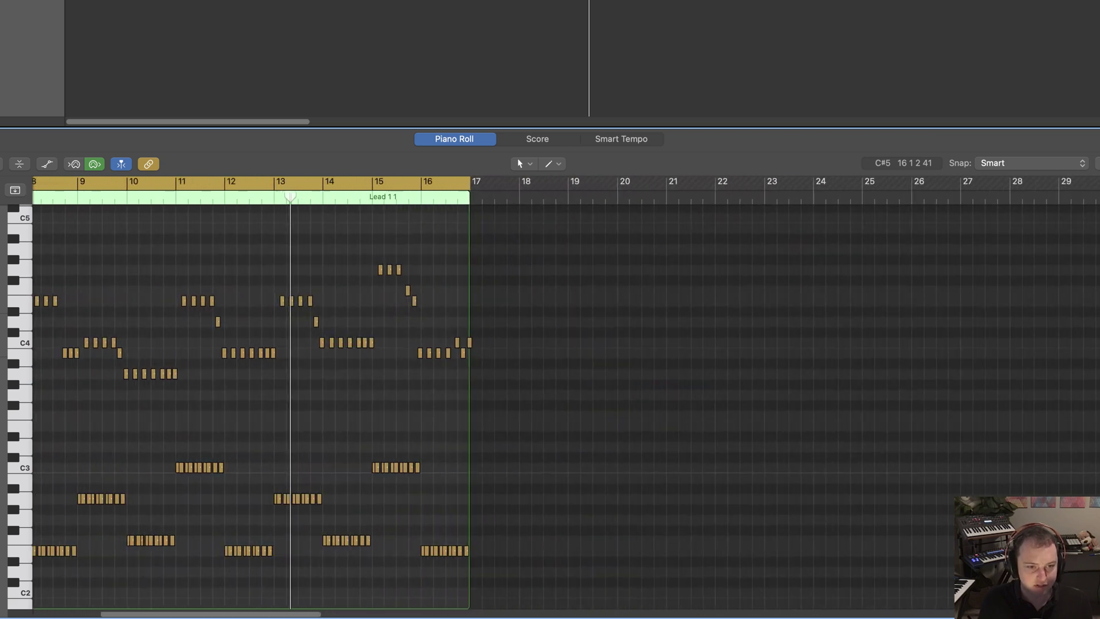
{"action": "key", "text": "super+Right"}
{"action": "key", "text": "super+Right"}
{"action": "key", "text": "super+Right"}
{"action": "key", "text": "super+Right"}
{"action": "key", "text": "super+Right"}
{"action": "left_click_drag", "start_coordinate": [389, 309], "coordinate": [390, 311]}
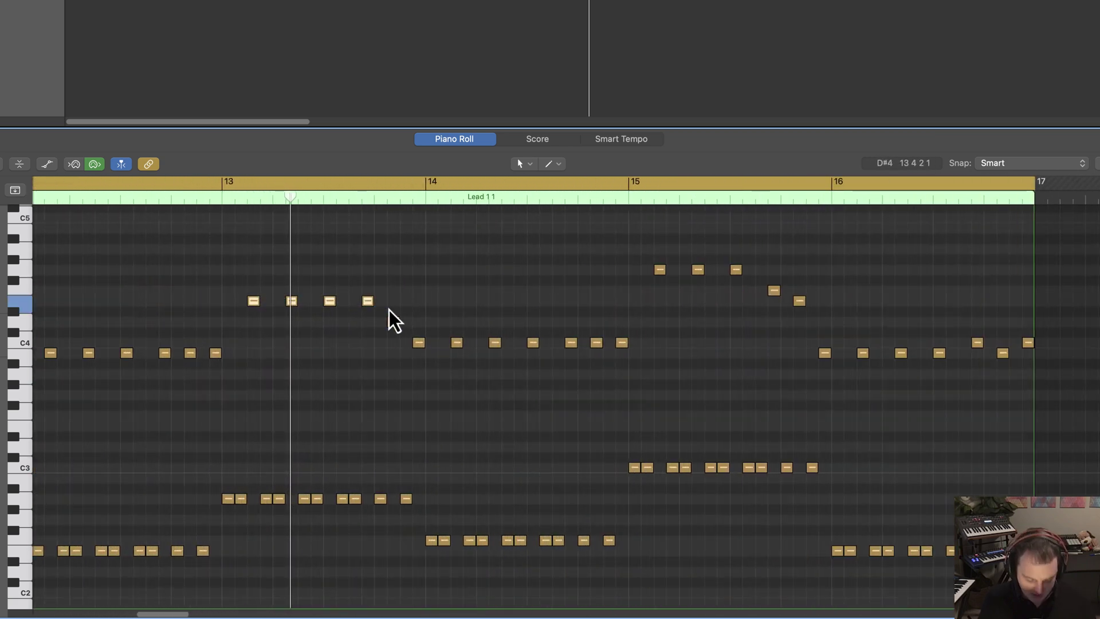
{"action": "key", "text": "alt+Down"}
{"action": "key", "text": "alt+Down"}
{"action": "key", "text": "alt+Down"}
{"action": "key", "text": "alt+Down"}
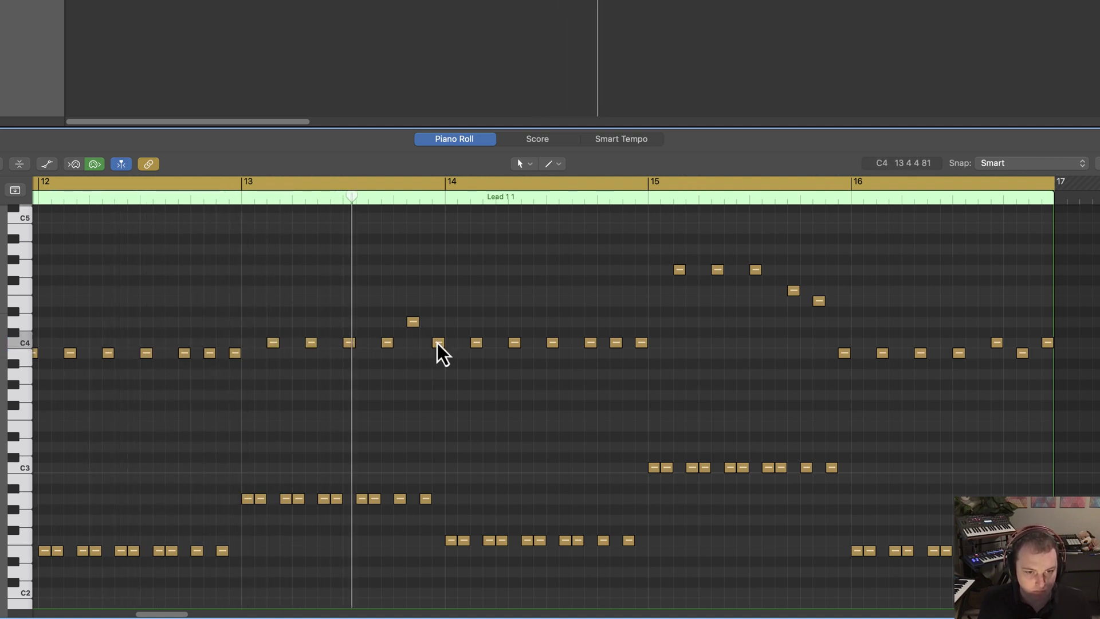
Step: Raise the last upper note of bar 13 and the six upper notes of bar 14 to E4, and play the new phrase
{"action": "left_click_drag", "start_coordinate": [438, 346], "coordinate": [649, 346]}
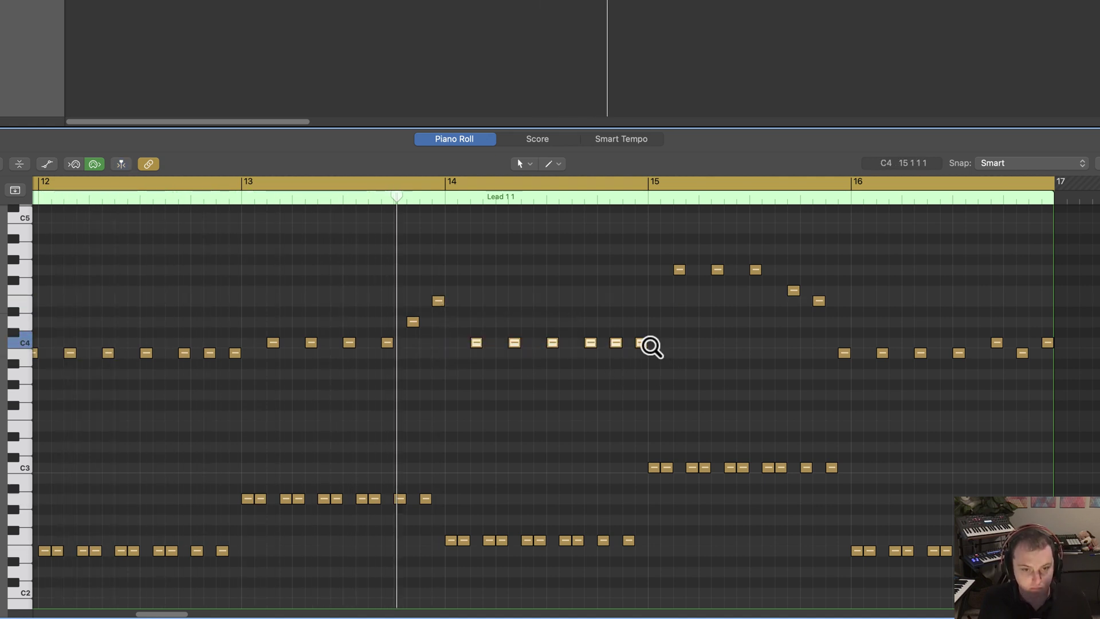
{"action": "key", "text": "alt+Up"}
{"action": "key", "text": "alt+Up"}
{"action": "key", "text": "alt+Up"}
{"action": "key", "text": "alt+Up"}
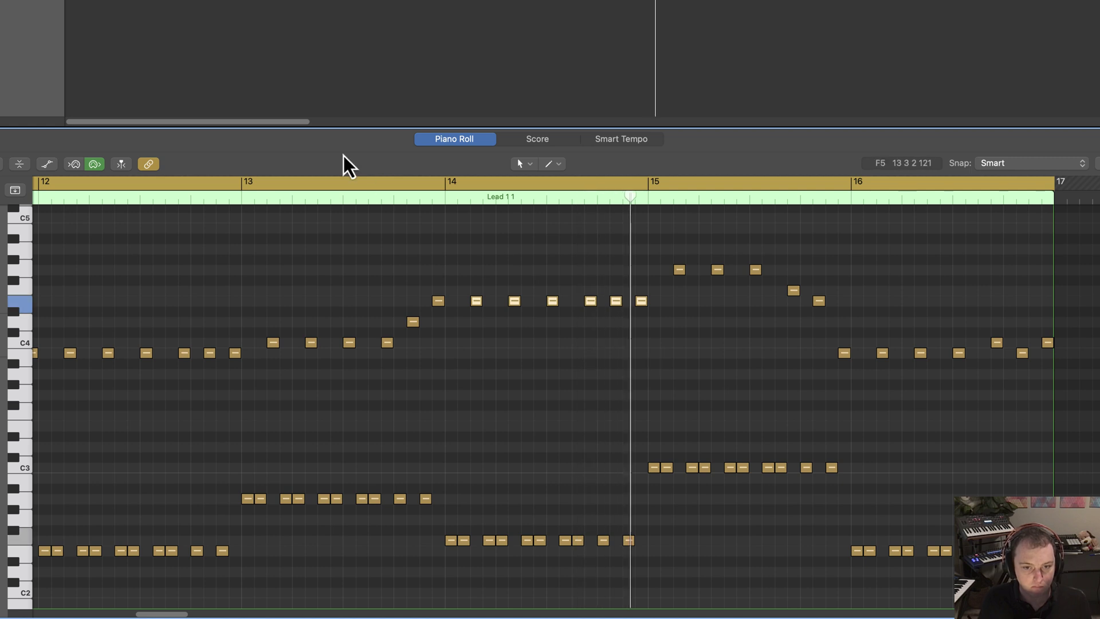
{"action": "left_click", "coordinate": [242, 200]}
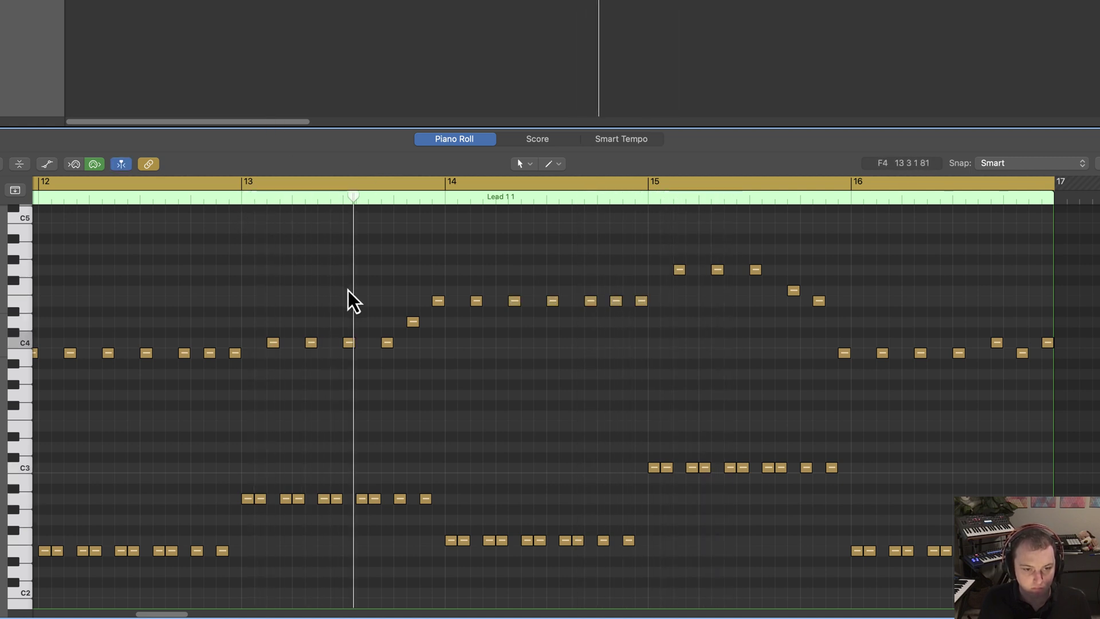
{"action": "left_click", "coordinate": [72, 200]}
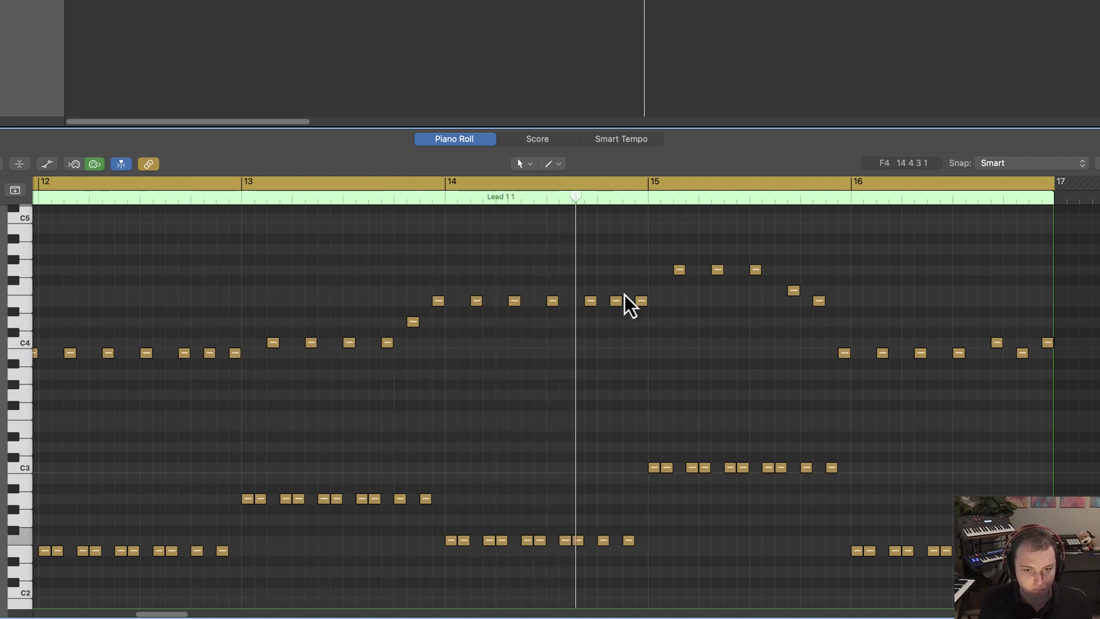
Step: Stop playback in bar 15 and audition that bar's last two upper notes
{"action": "key", "text": "space"}
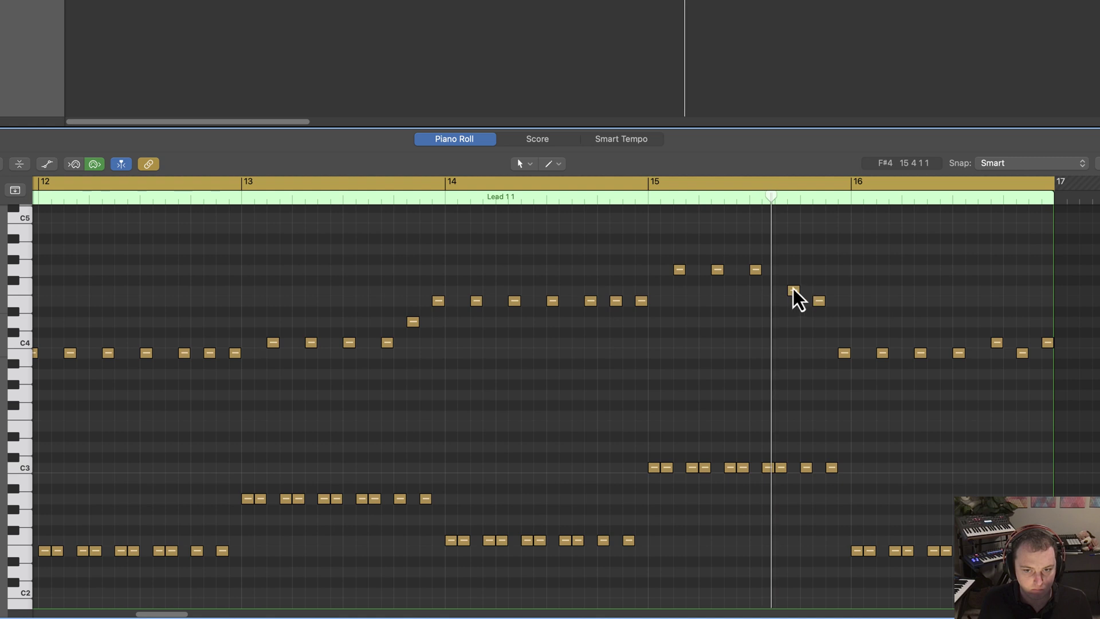
{"action": "left_click", "coordinate": [819, 300]}
{"action": "left_click", "coordinate": [840, 356]}
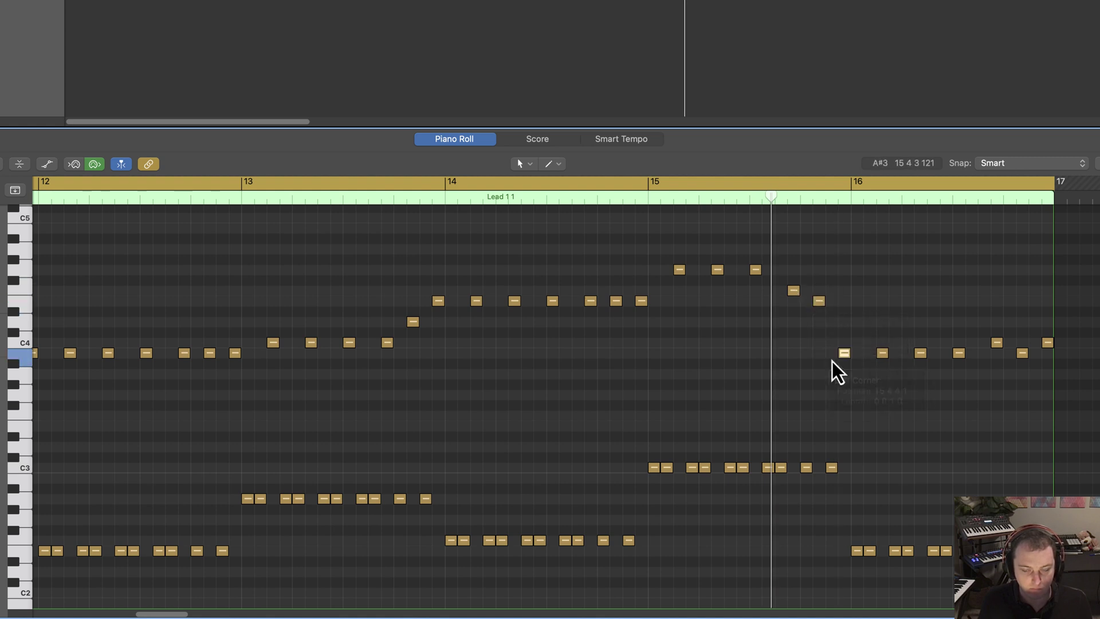
{"action": "left_click", "coordinate": [371, 270]}
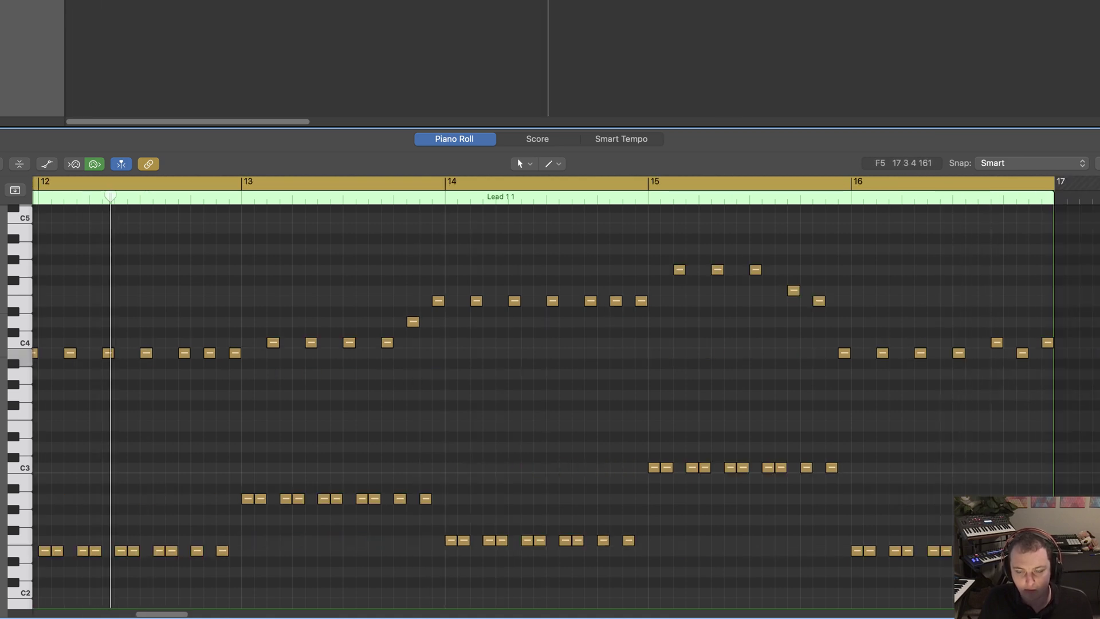
Step: Play the lead from bar 1 and fit its bars in view to review the overall melody
{"action": "key", "text": "super+Left"}
{"action": "key", "text": "super+Left"}
{"action": "key", "text": "super+Left"}
{"action": "key", "text": "super+Left"}
{"action": "key", "text": "super+Left"}
{"action": "key", "text": "super+Left"}
{"action": "key", "text": "super+Right"}
{"action": "key", "text": "Return"}
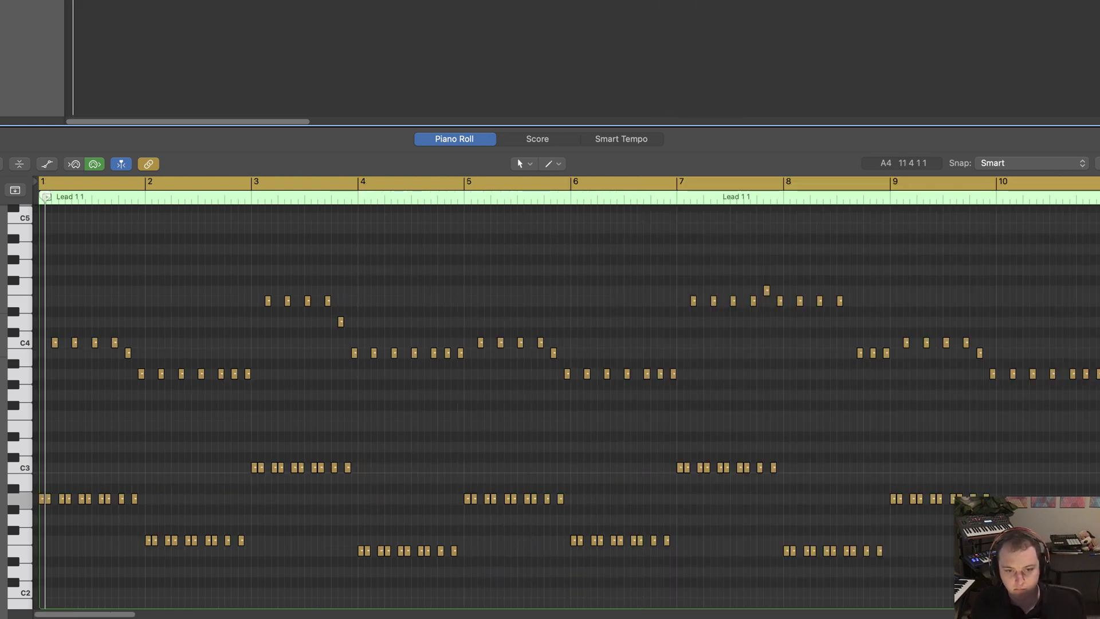
{"action": "left_click_drag", "start_coordinate": [113, 615], "coordinate": [53, 589]}
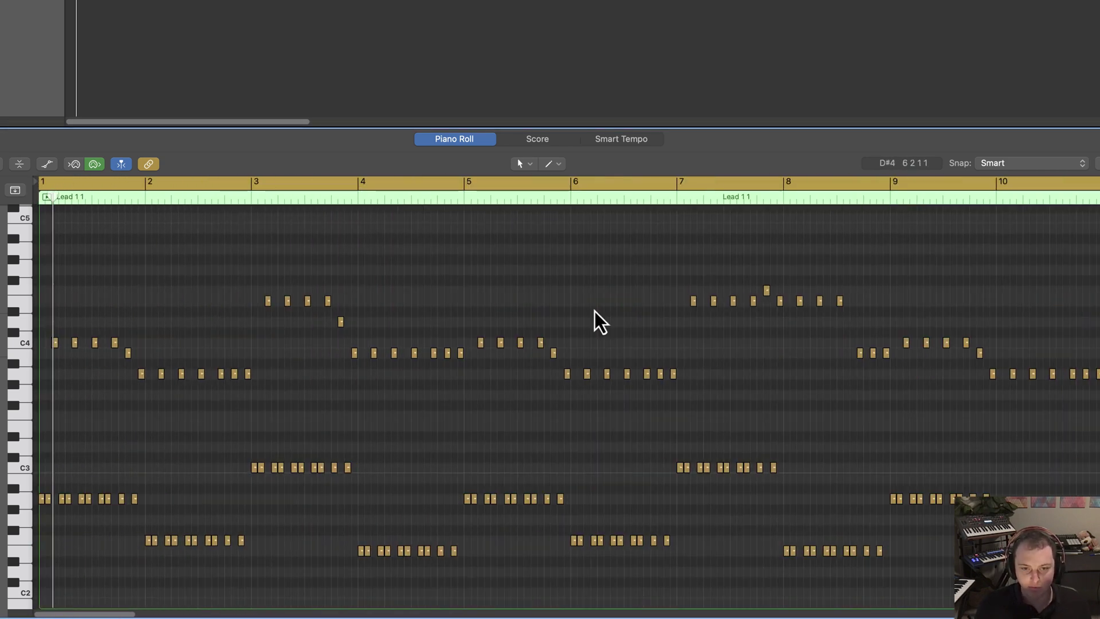
{"action": "left_click_drag", "start_coordinate": [1098, 163], "coordinate": [1096, 163]}
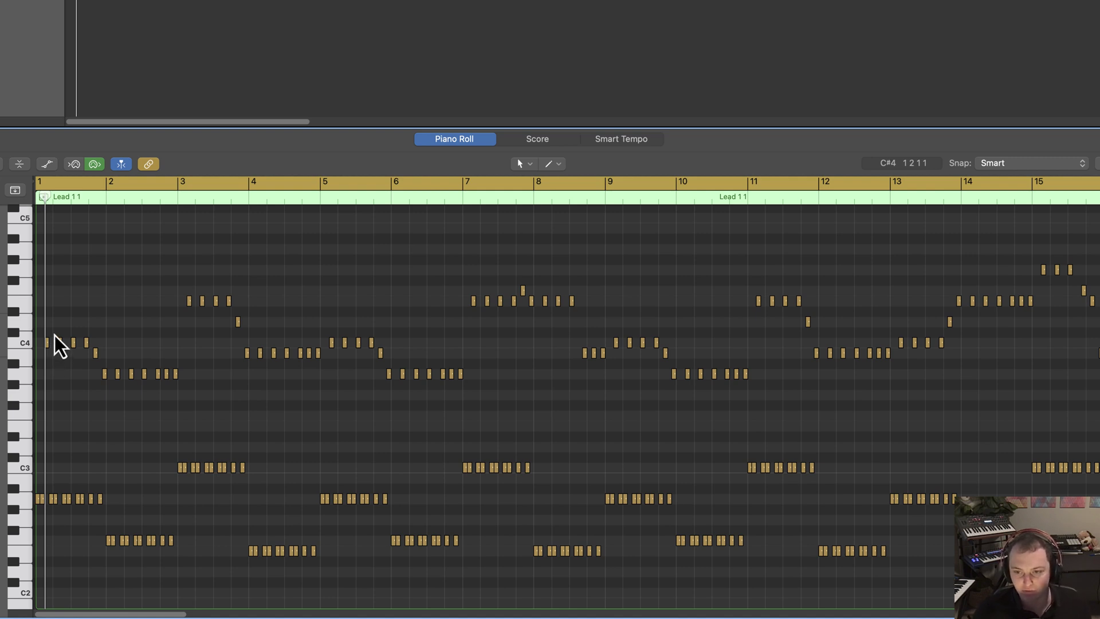
Step: Show the Lead and SubPad regions together and transpose all their notes down four semitones
{"action": "left_click", "coordinate": [309, 2]}
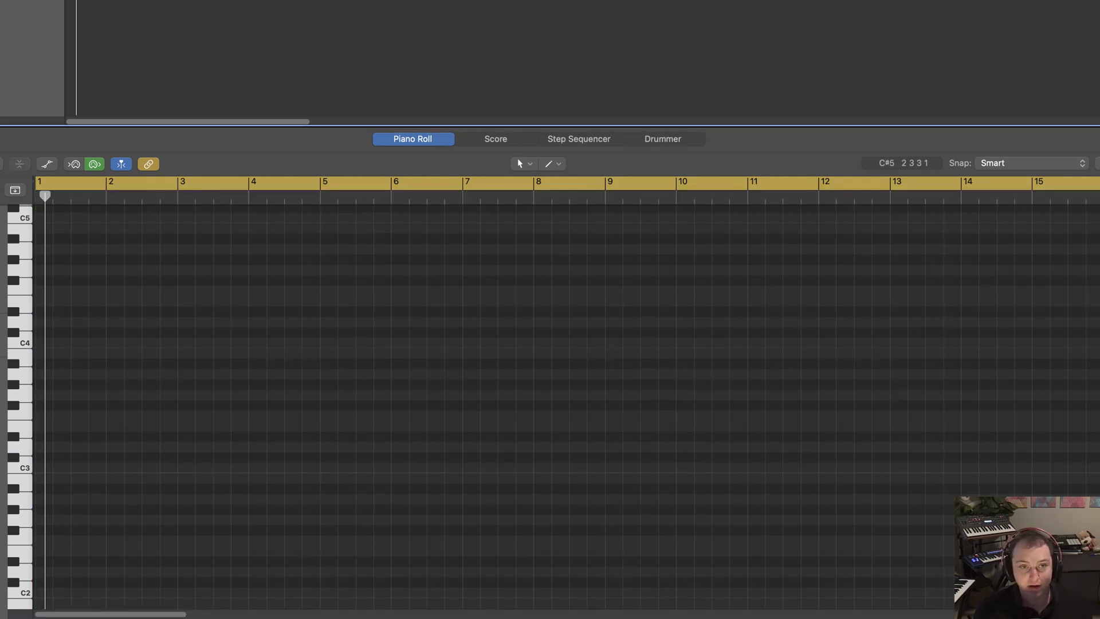
{"action": "left_click", "coordinate": [309, 3]}
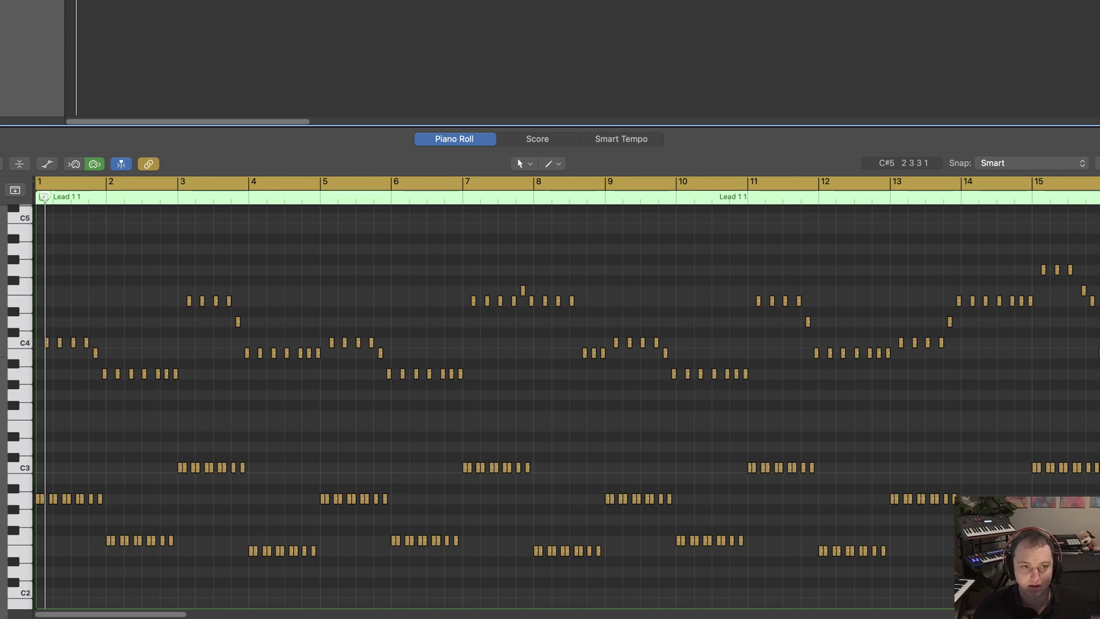
{"action": "left_click_drag", "start_coordinate": [309, 3], "coordinate": [229, 3]}
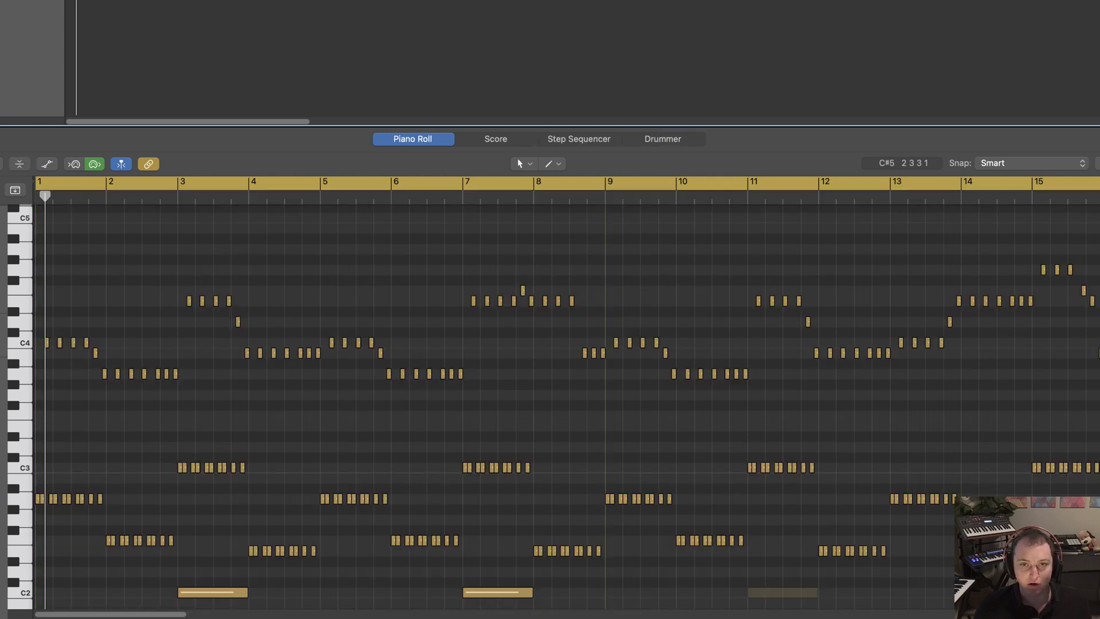
{"action": "scroll", "coordinate": [236, 326], "scroll_direction": "down", "scroll_amount": 10}
{"action": "scroll", "coordinate": [281, 340], "scroll_direction": "up", "scroll_amount": 3}
{"action": "scroll", "coordinate": [283, 350], "scroll_direction": "up", "scroll_amount": 6}
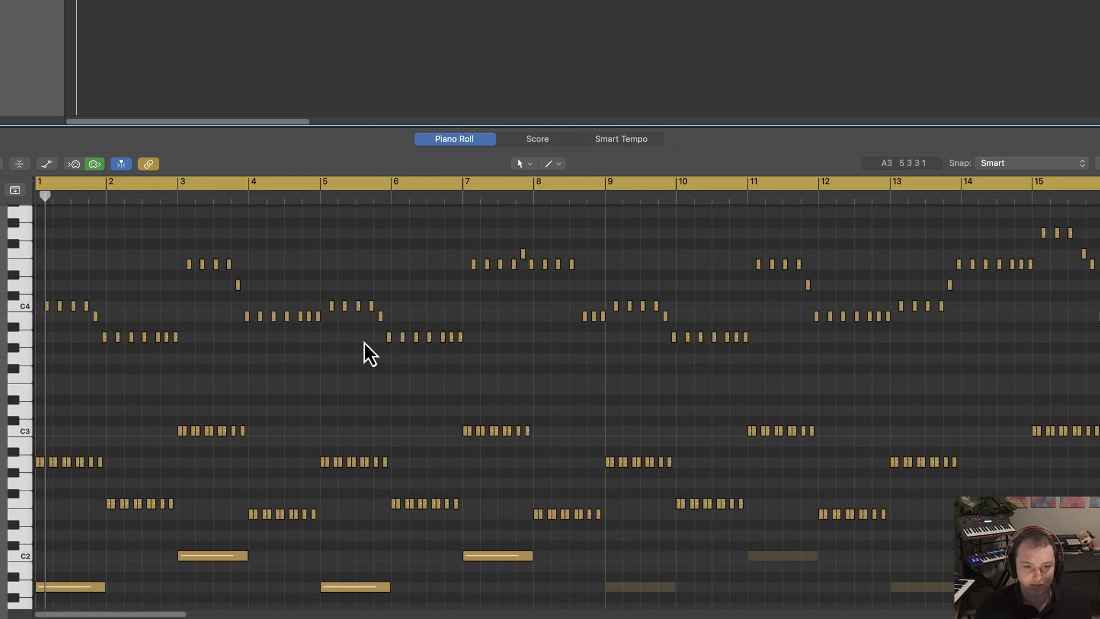
{"action": "key", "text": "super+a"}
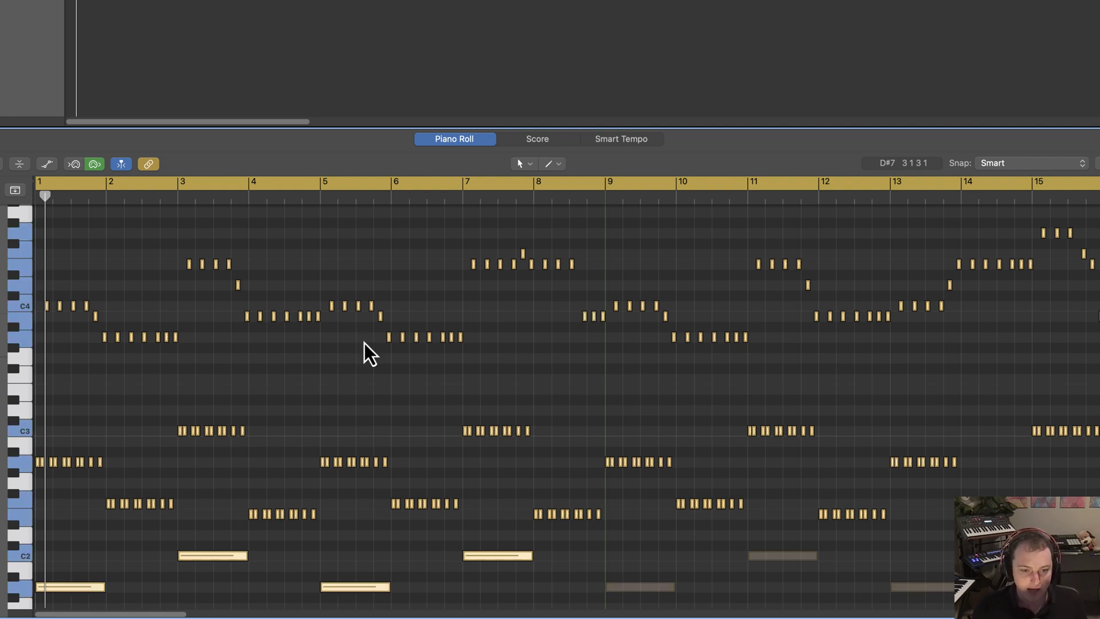
{"action": "left_click_drag", "start_coordinate": [153, 614], "coordinate": [138, 614]}
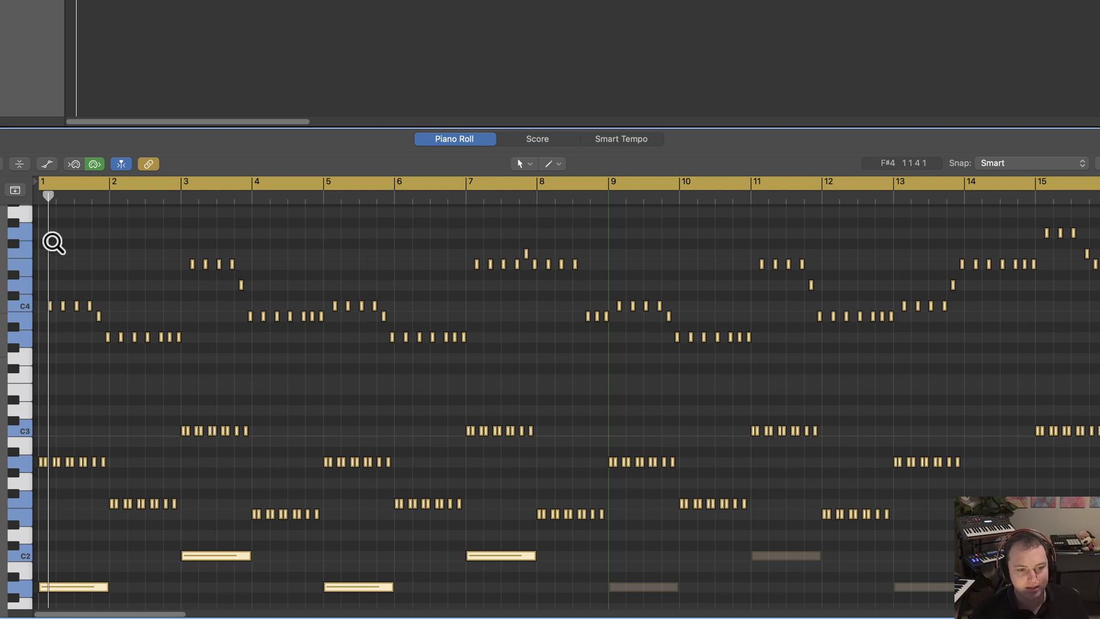
{"action": "scroll", "coordinate": [54, 243], "scroll_direction": "up", "scroll_amount": 4}
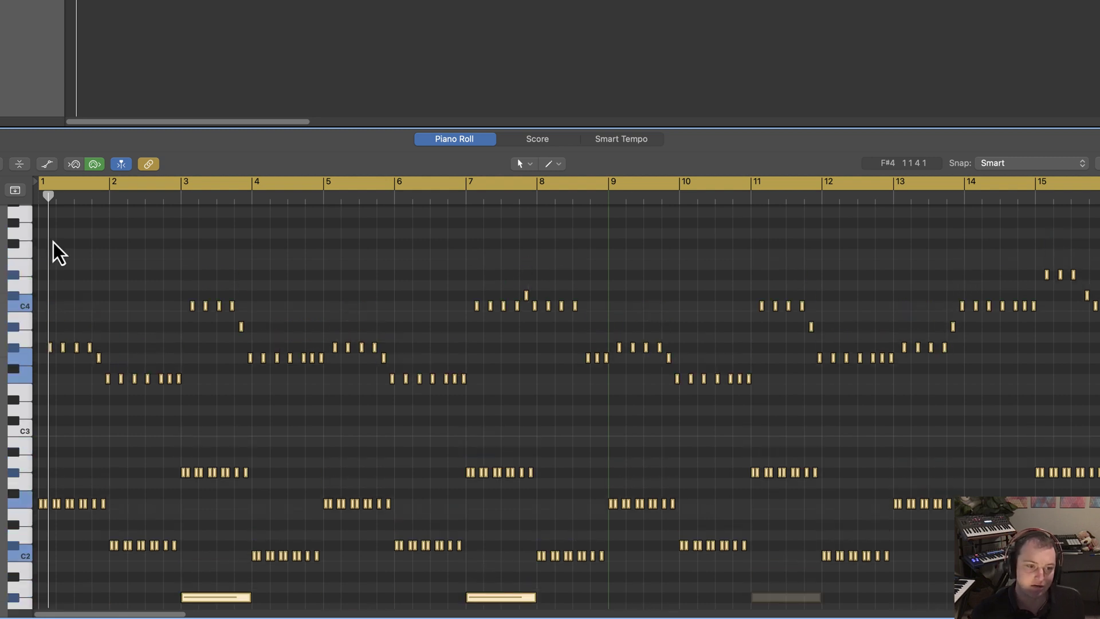
Step: Play the transposed lead and pad from bar 1 and open the SubPad region on its own
{"action": "key", "text": "space"}
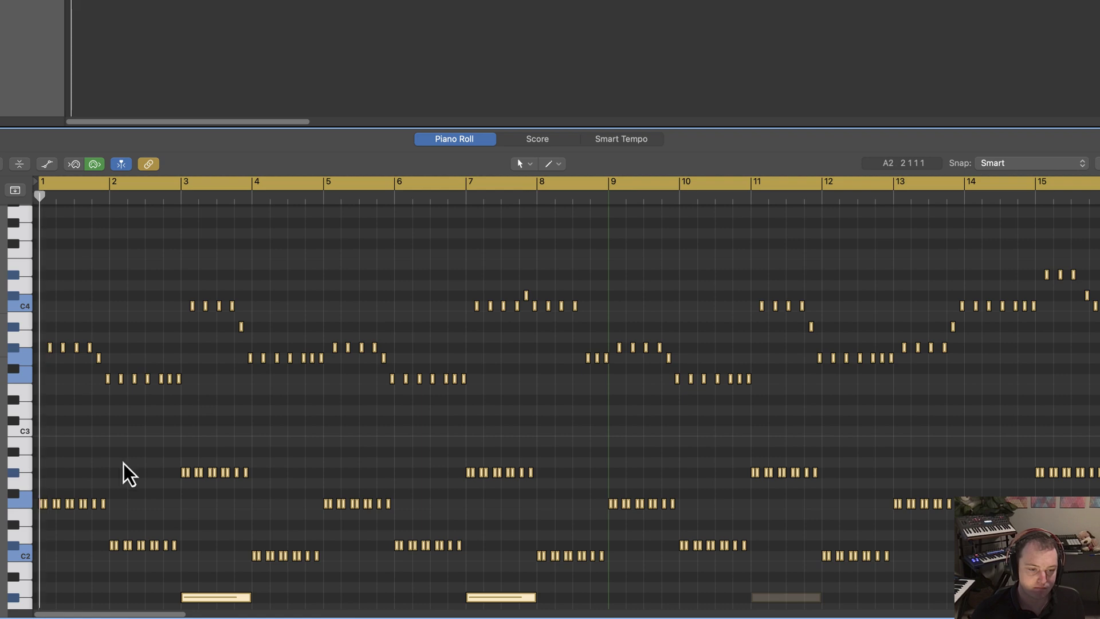
{"action": "scroll", "coordinate": [139, 466], "scroll_direction": "down", "scroll_amount": 6}
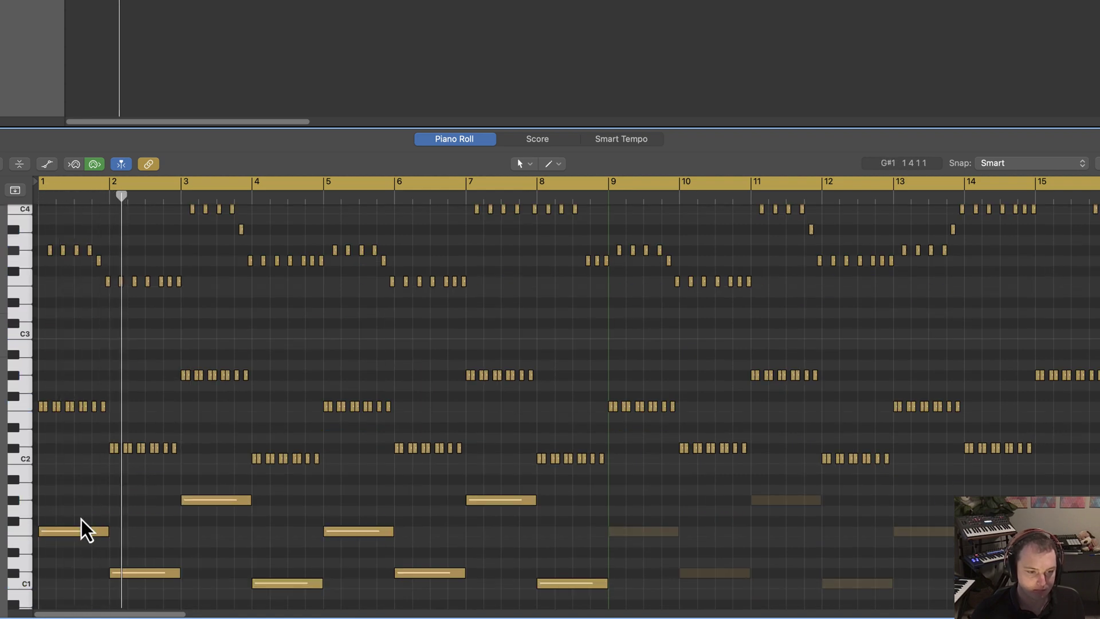
{"action": "left_click", "coordinate": [140, 4]}
{"action": "left_click", "coordinate": [157, 2]}
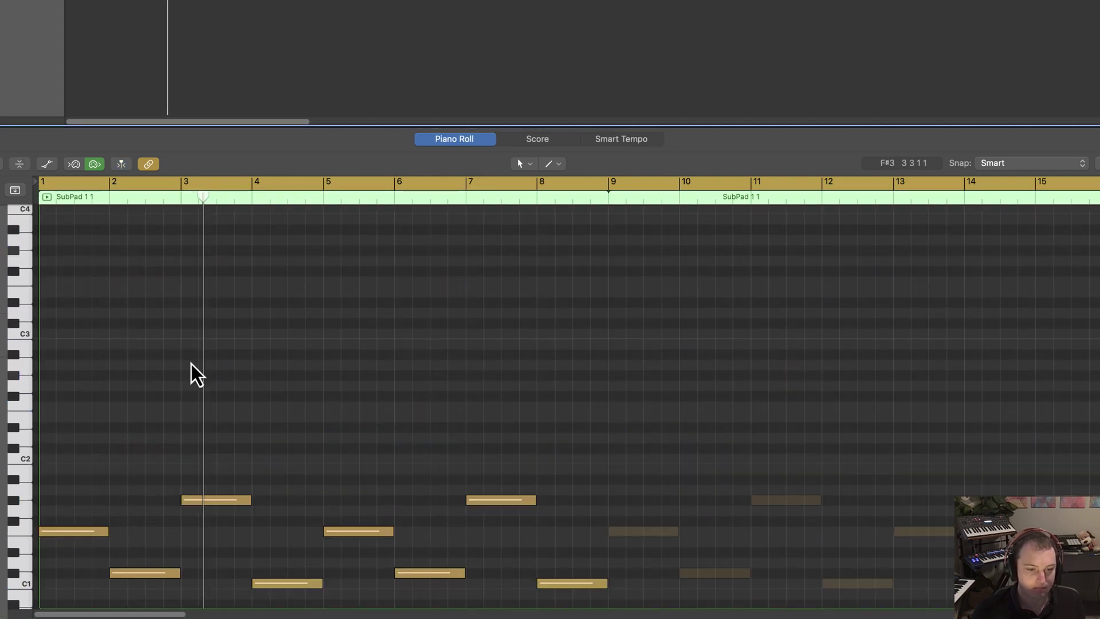
{"action": "scroll", "coordinate": [194, 371], "scroll_direction": "down", "scroll_amount": 6}
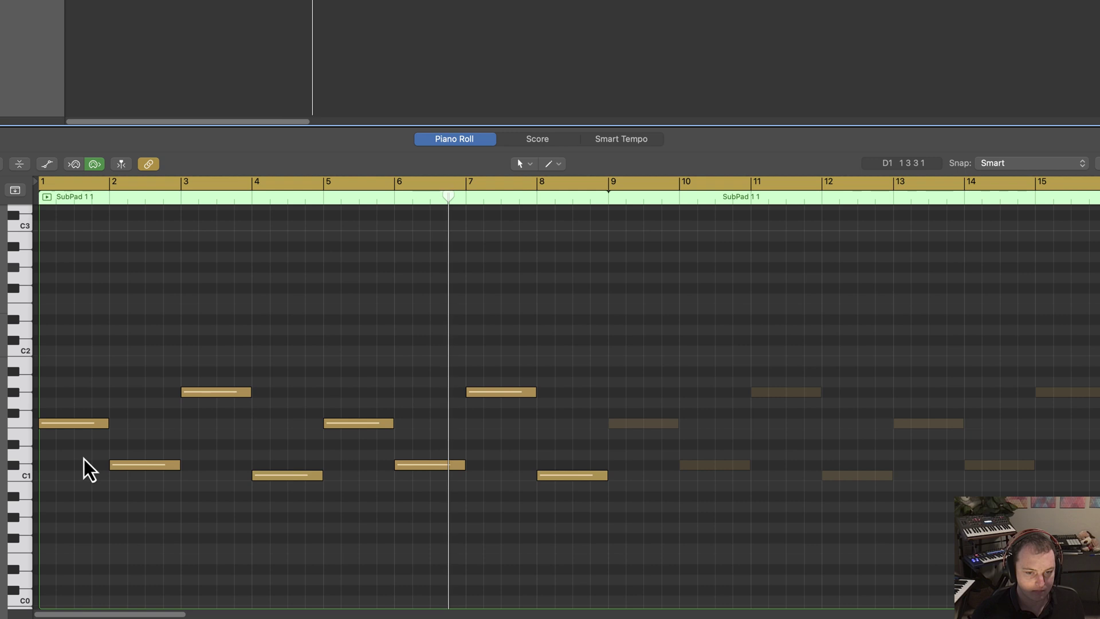
Step: Raise the SubPad notes in bars 2, 4, 6 and 8 by one octave
{"action": "left_click_drag", "start_coordinate": [84, 459], "coordinate": [156, 484]}
{"action": "key", "text": "super+a"}
{"action": "key", "text": "super+z"}
{"action": "left_click_drag", "start_coordinate": [77, 454], "coordinate": [596, 510]}
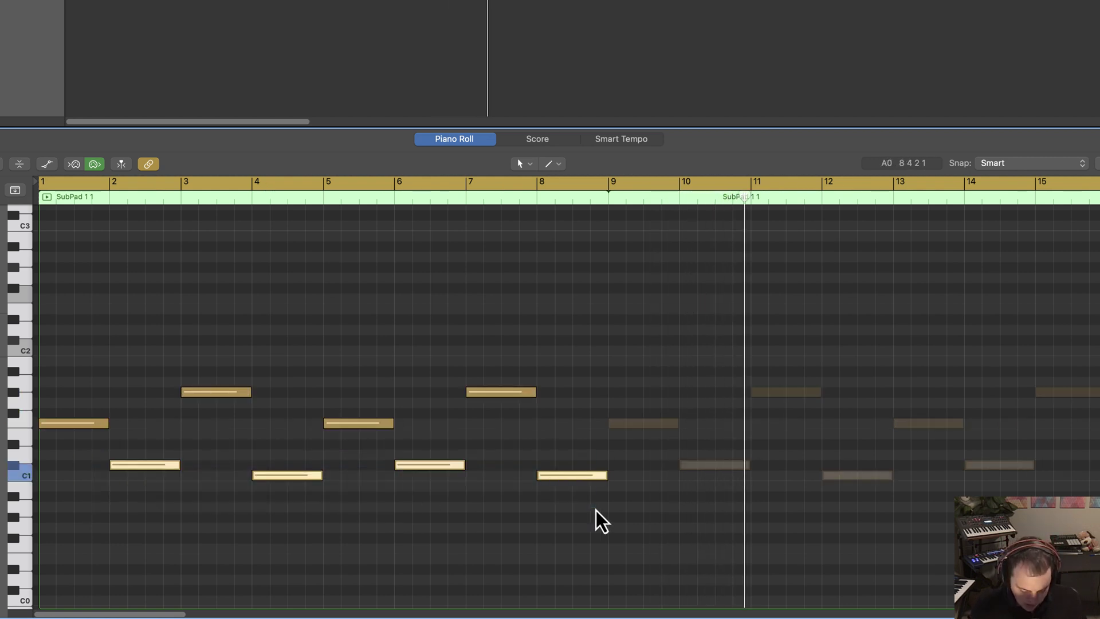
{"action": "key", "text": "alt+shift+Up"}
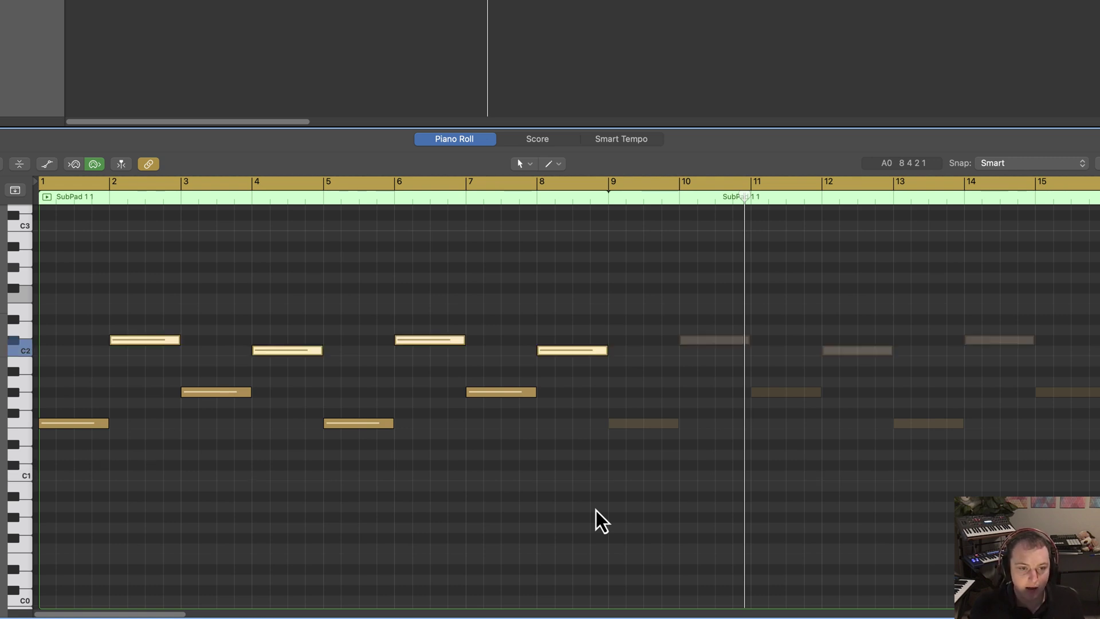
{"action": "left_click", "coordinate": [304, 449]}
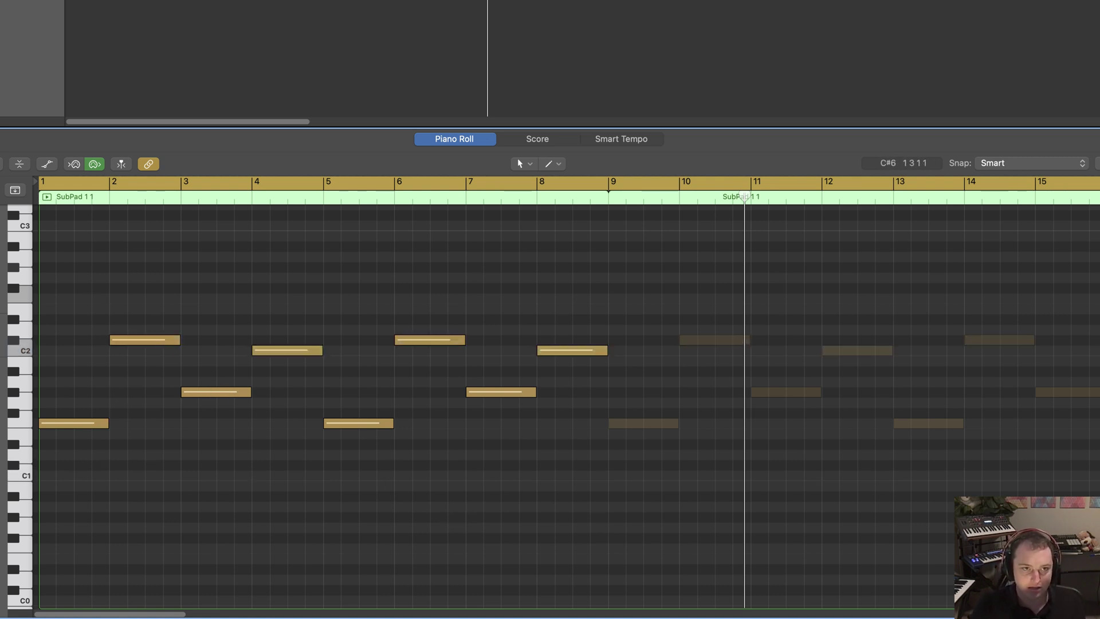
Step: Play the revised SubPad line from bar 1 and open the Lead region to review the melody over it
{"action": "left_click", "coordinate": [55, 197]}
{"action": "key", "text": "space"}
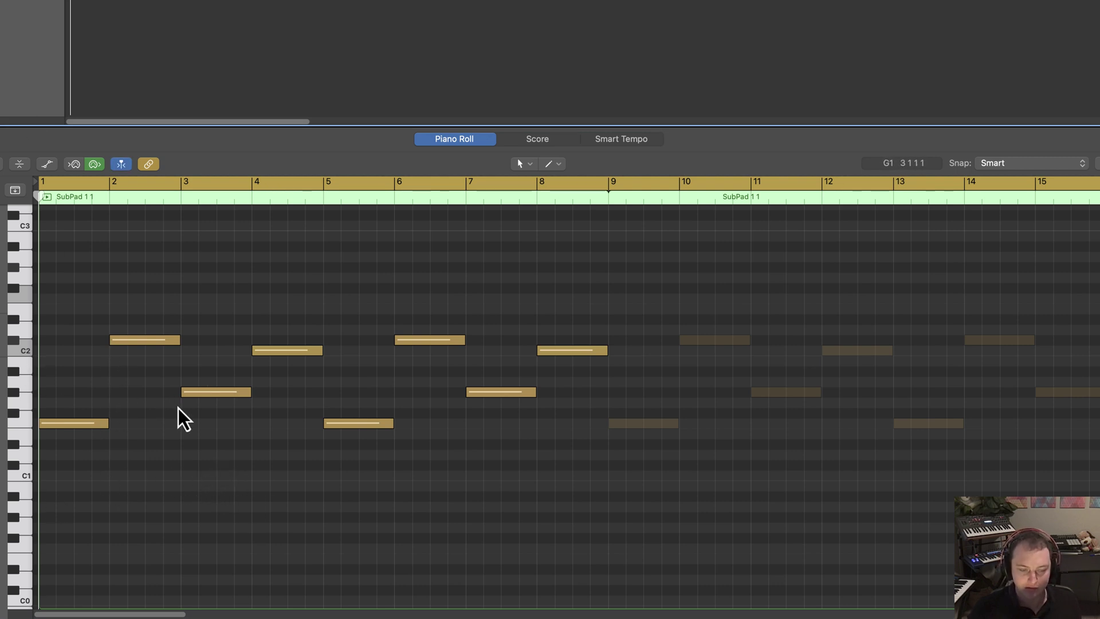
{"action": "key", "text": "space"}
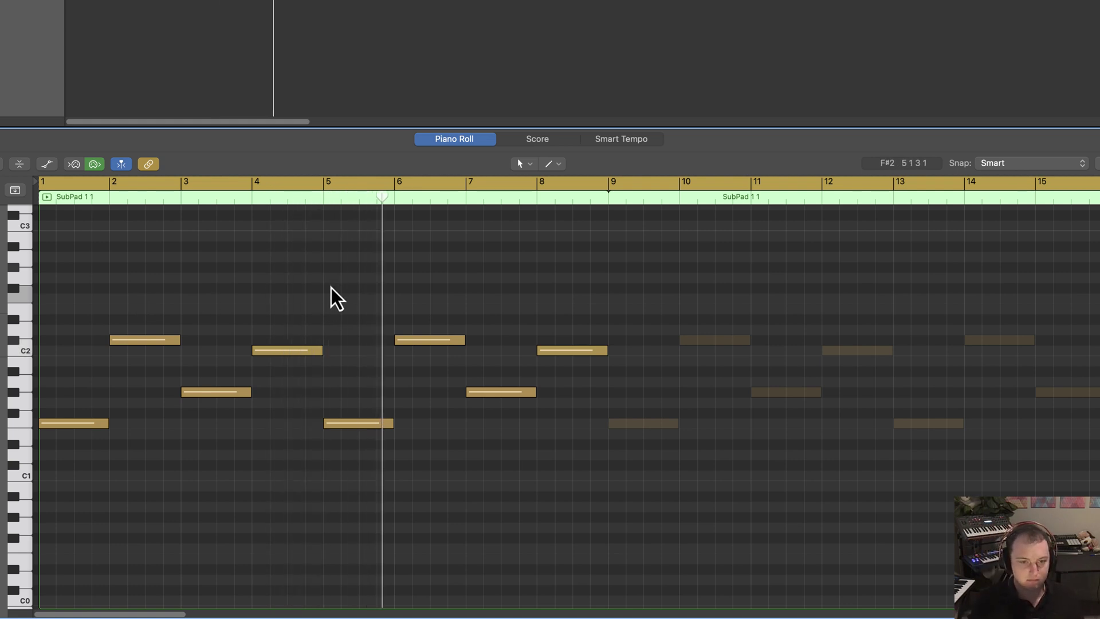
{"action": "scroll", "coordinate": [348, 341], "scroll_direction": "down", "scroll_amount": 3}
{"action": "scroll", "coordinate": [348, 341], "scroll_direction": "up", "scroll_amount": 5}
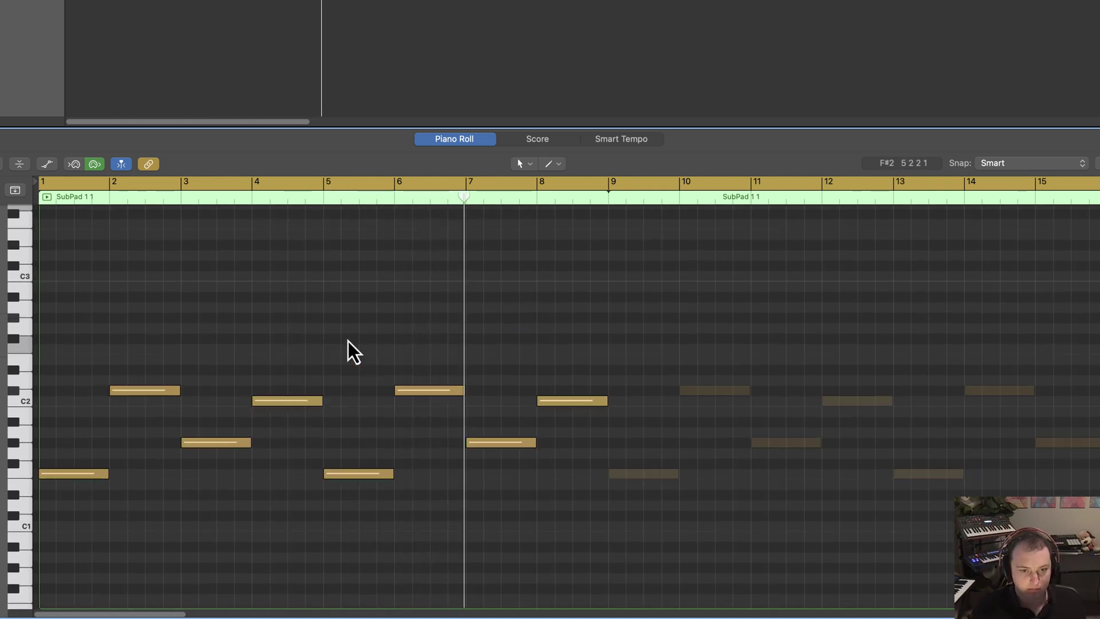
{"action": "left_click", "coordinate": [349, 1]}
{"action": "scroll", "coordinate": [513, 373], "scroll_direction": "up", "scroll_amount": 5}
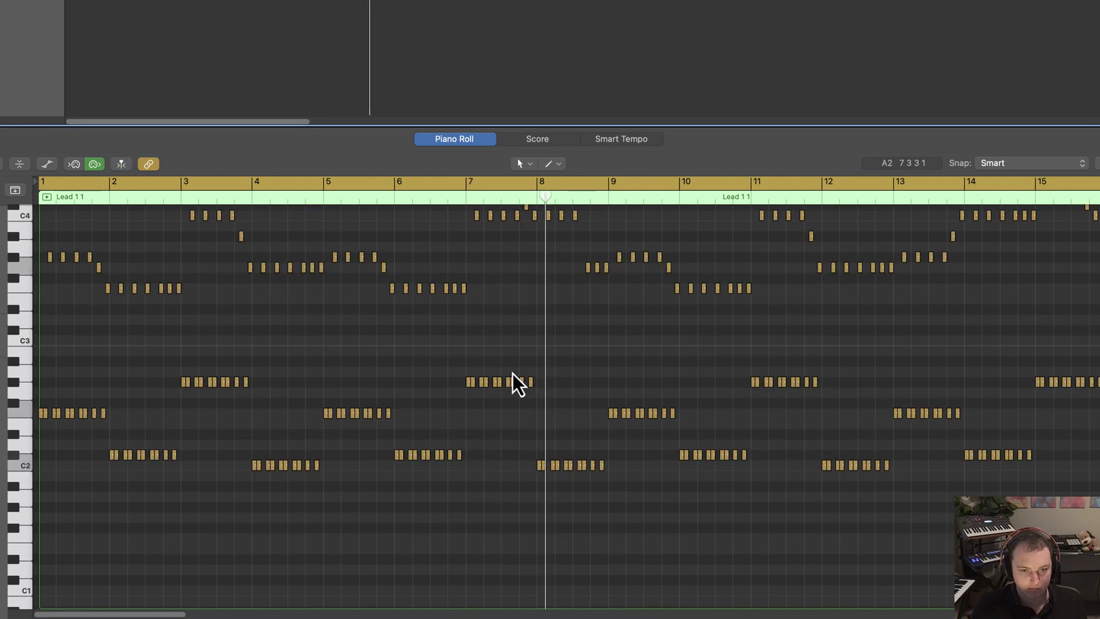
{"action": "scroll", "coordinate": [514, 373], "scroll_direction": "up", "scroll_amount": 1}
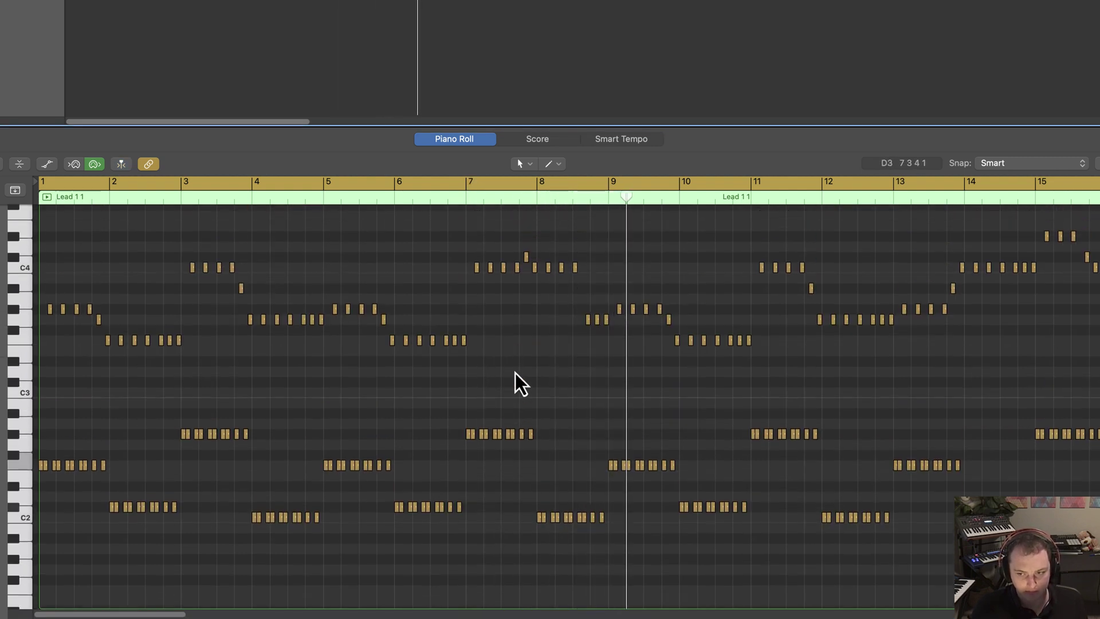